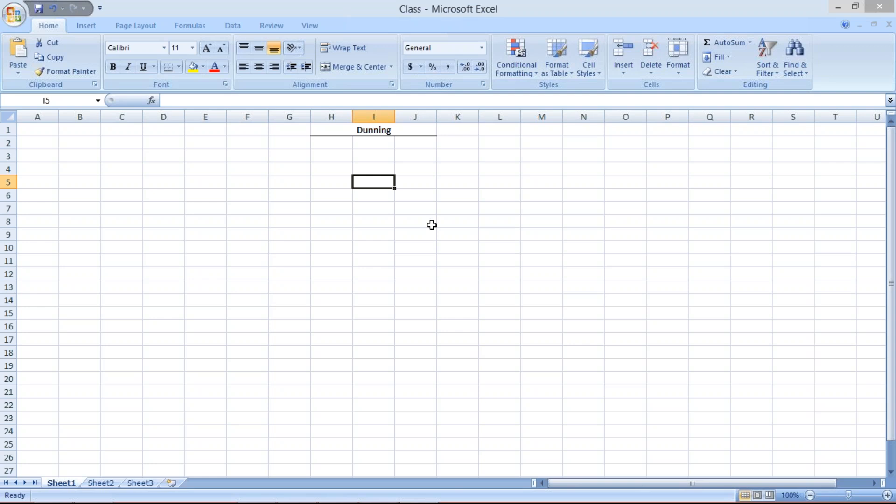
- Enter 90% in cell H3 and label it "ontime" in cell I3 under the Dunning heading
left_click(333, 154)
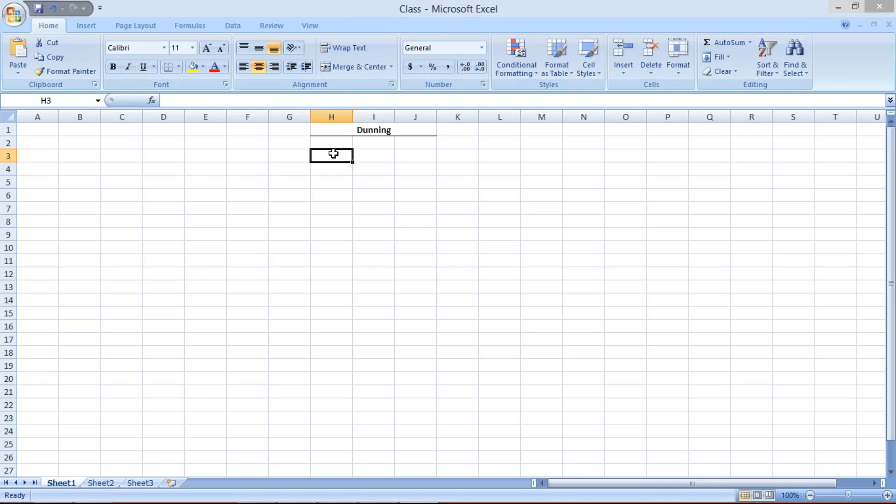
type("90")
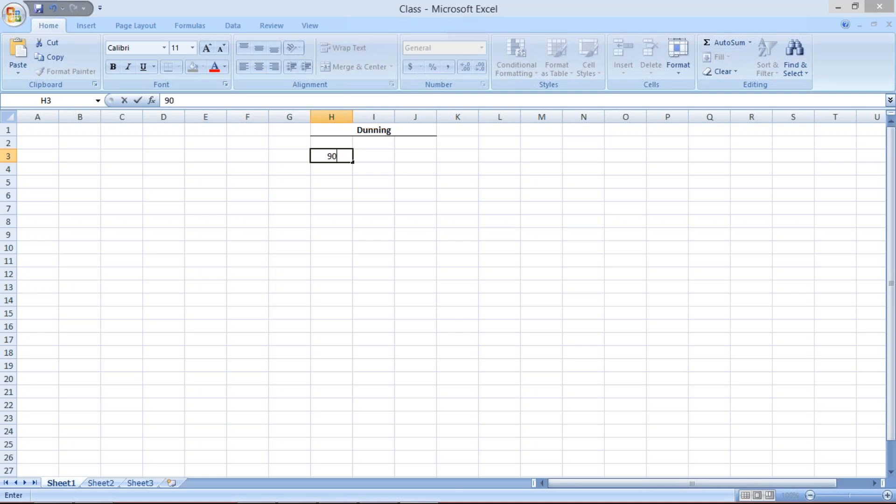
type("%")
key("Tab")
type("ontime")
key("Return")
- Enter 10% in cell H4 and put "x" beside it in cell I4
type("10")
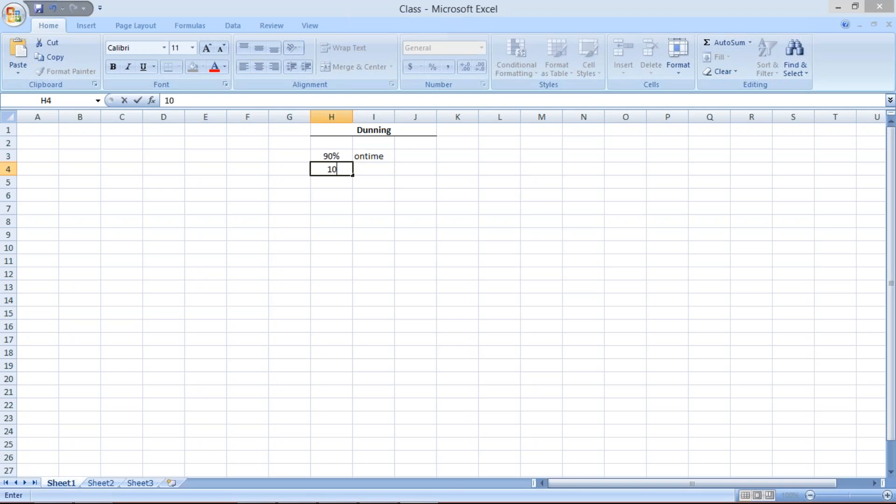
type("%")
key("Tab")
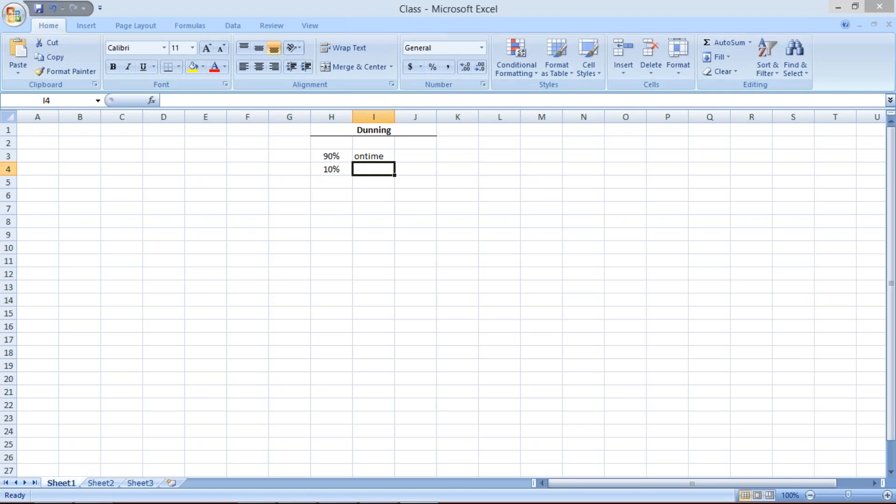
type("x")
key("Return")
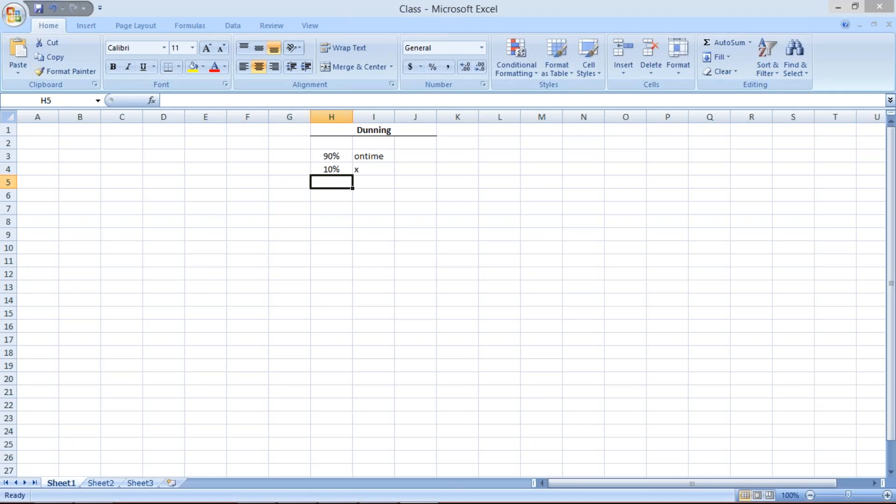
- Replace the entry beside 10% in cell I4 with "30 to 35"
left_click(368, 168)
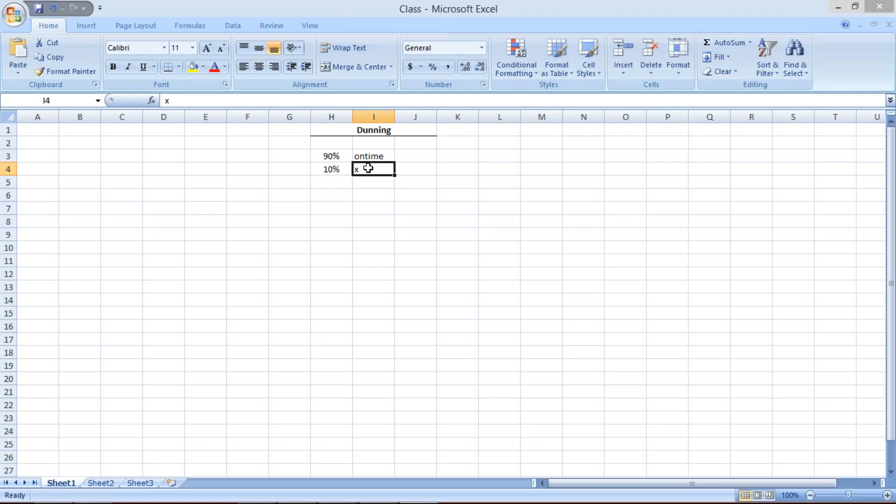
type("30 to 35")
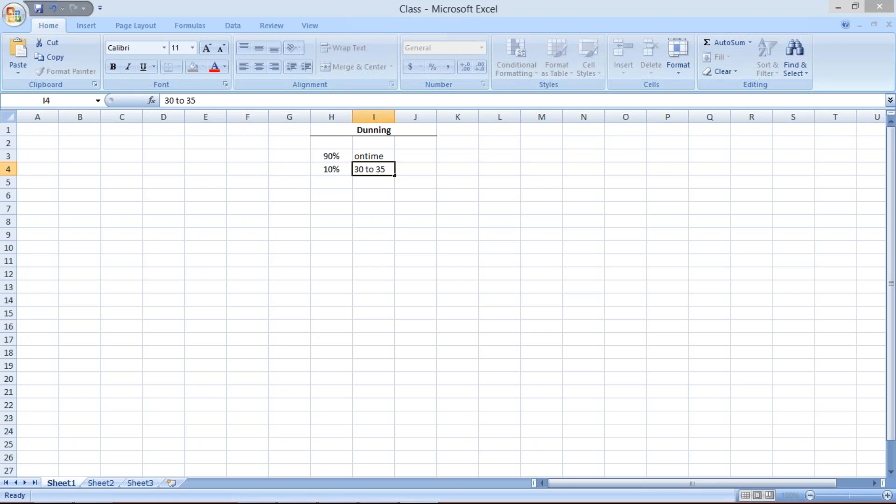
key("Return")
- Replace the contents of cell I4 with "x"
left_click(366, 169)
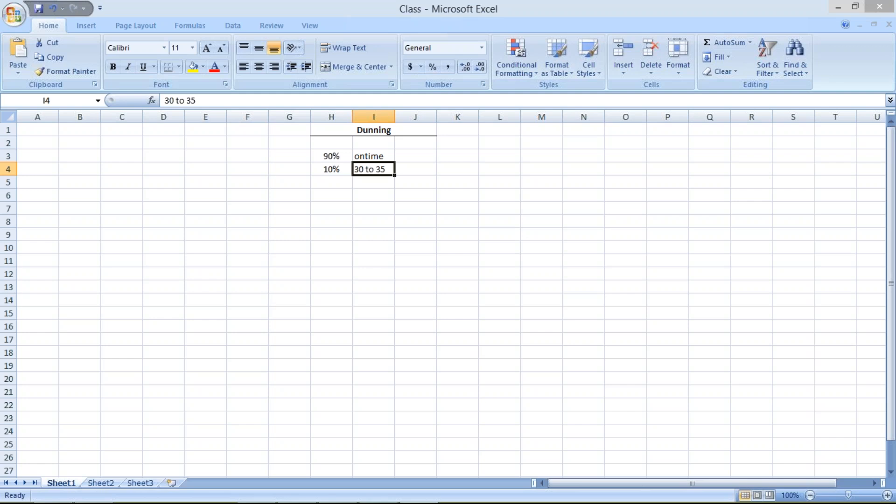
left_click(335, 186)
left_click(334, 198)
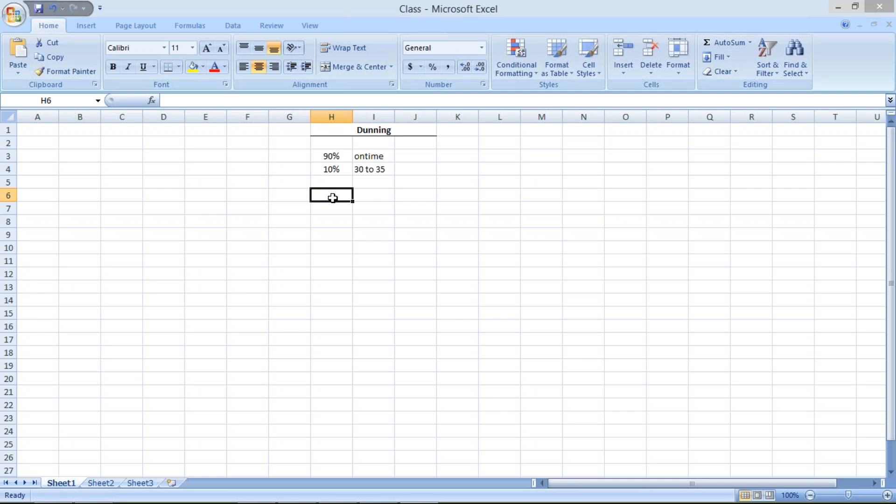
left_click_drag(330, 154, 374, 164)
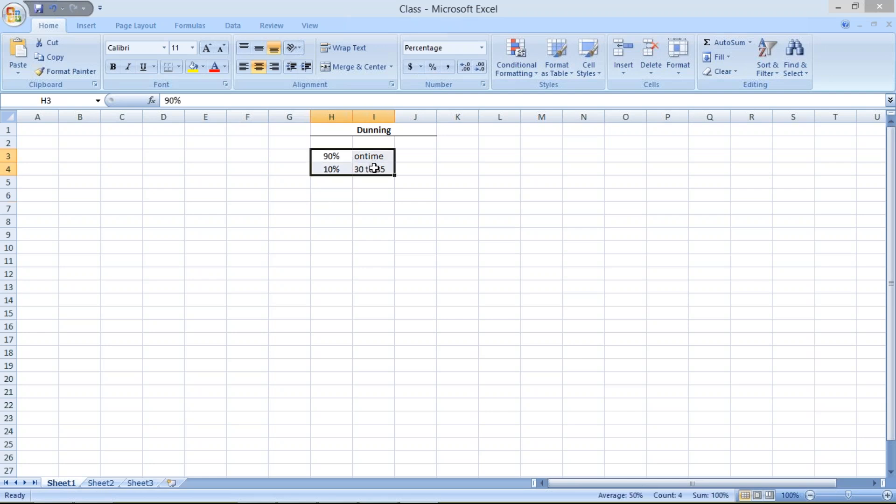
left_click(374, 169)
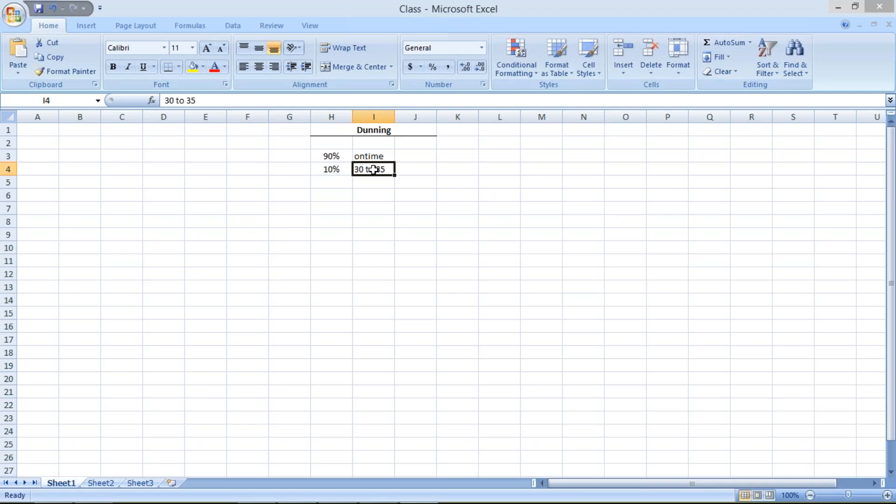
type("x")
key("Return")
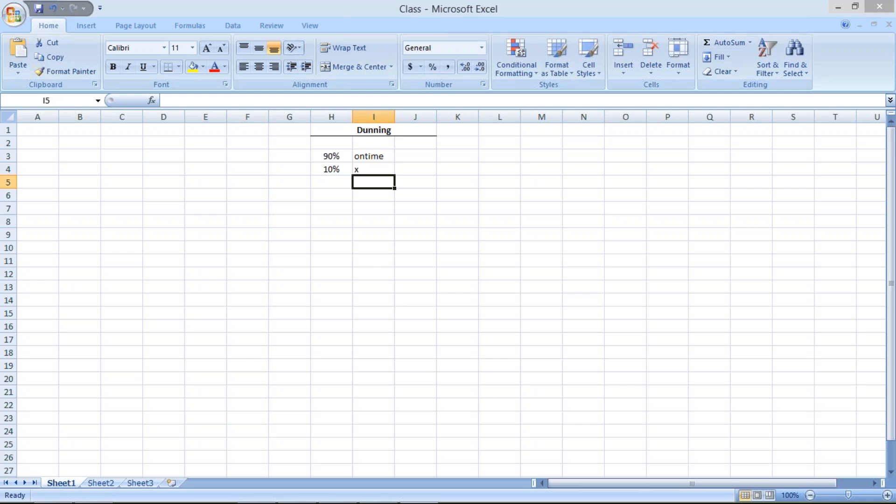
- Enter "xyz ltd" in cell H6 as the heading for a list of amounts
left_click(333, 206)
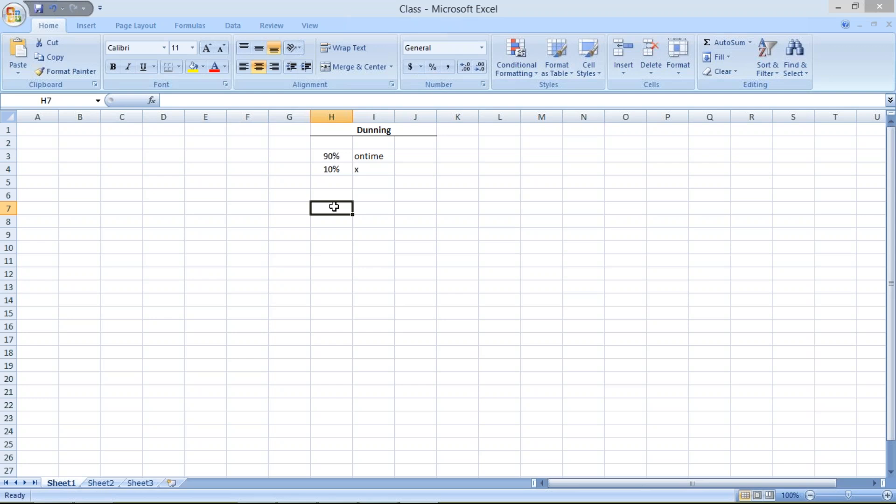
left_click(335, 197)
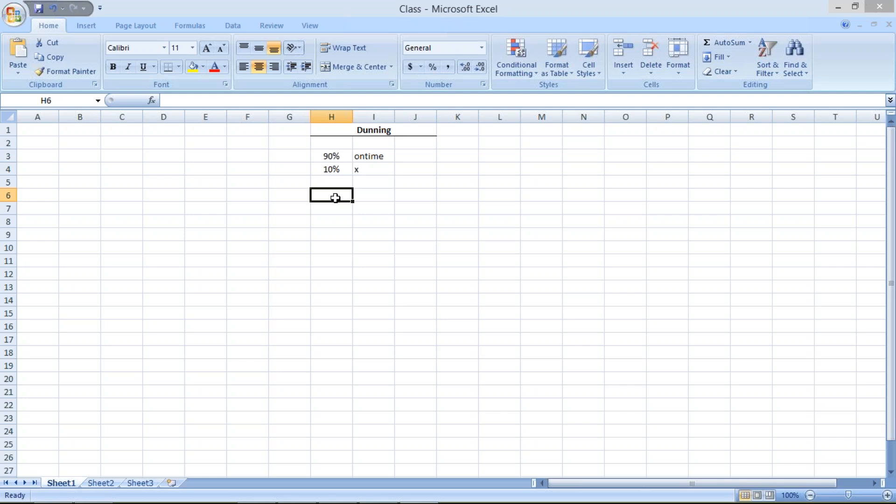
type("xyz")
type(" It")
type("d")
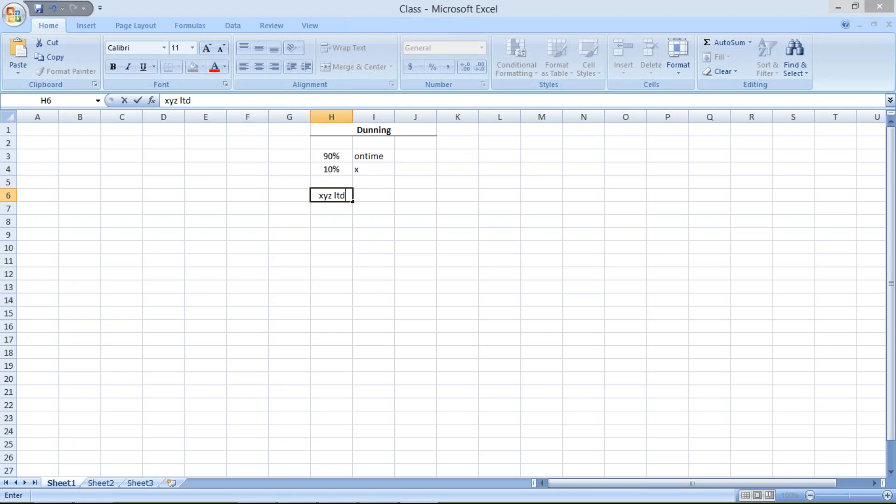
key("Return")
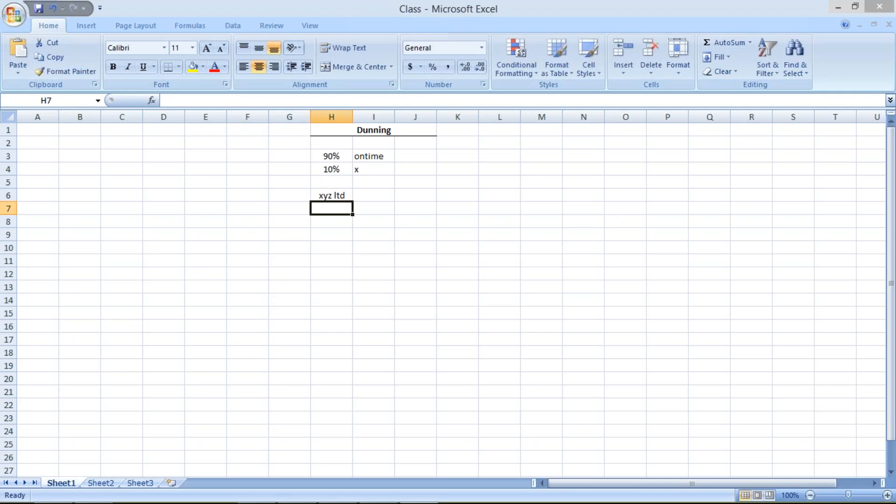
- List the amounts 1000, 500, 600 and 800 under xyz ltd in cells H7 to H10
type("1000")
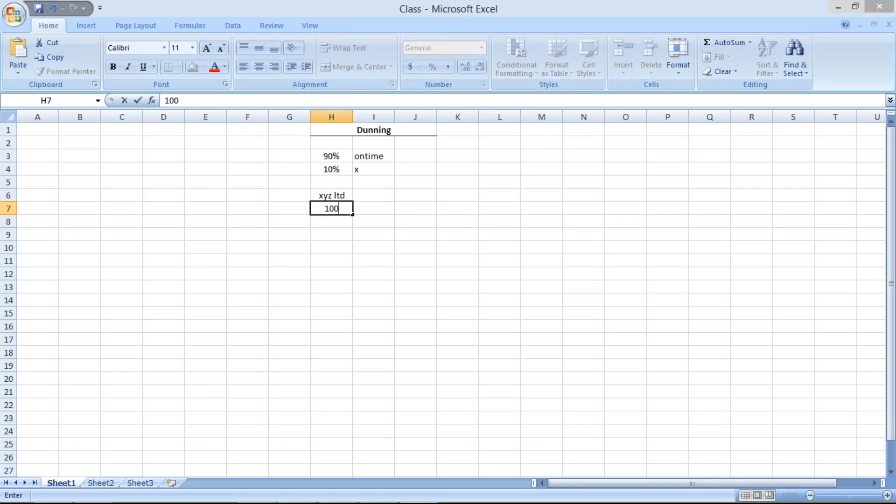
key("Return")
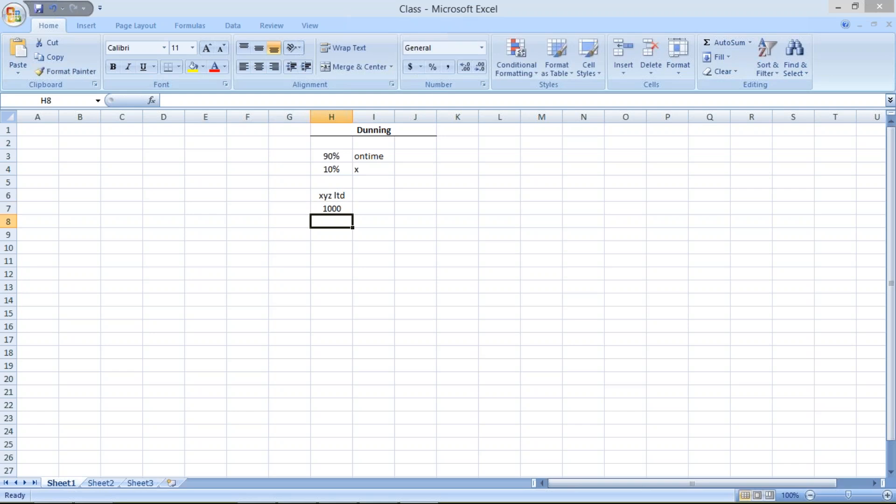
type("500")
key("Return")
type("600")
key("Return")
type("800")
key("Return")
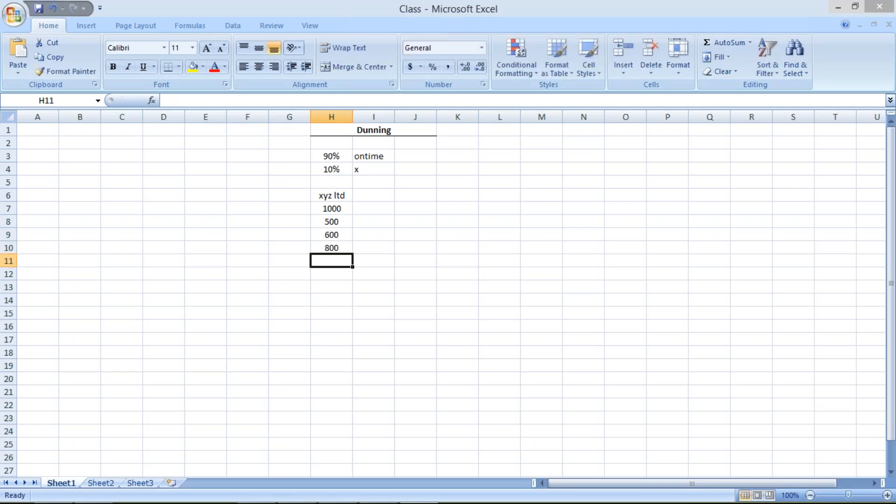
- Continue the xyz ltd amounts with 1400 in cell H11 and 1200 in cell H12
type("1400")
key("Return")
type("15")
key("Return")
key("Up")
type("1200")
key("Return")
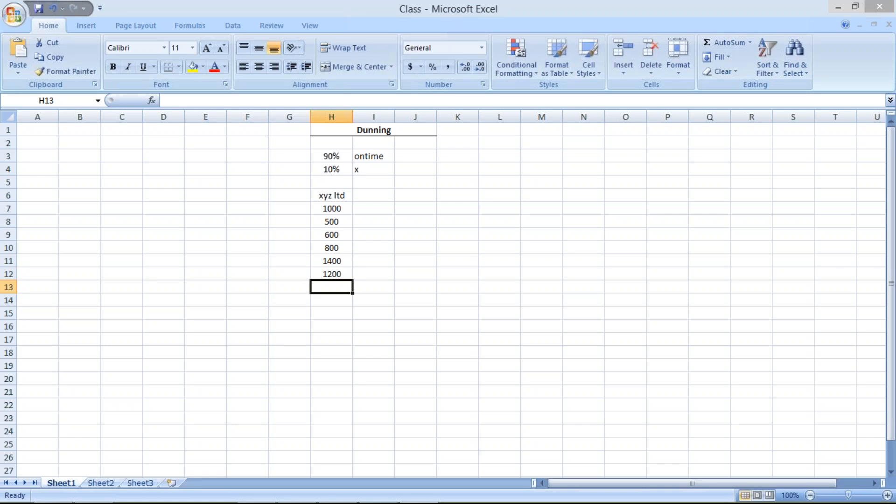
- Mark the first three amounts as Due, ND and Due in cells I7 to I9
left_click(373, 210)
type("Due")
key("Return")
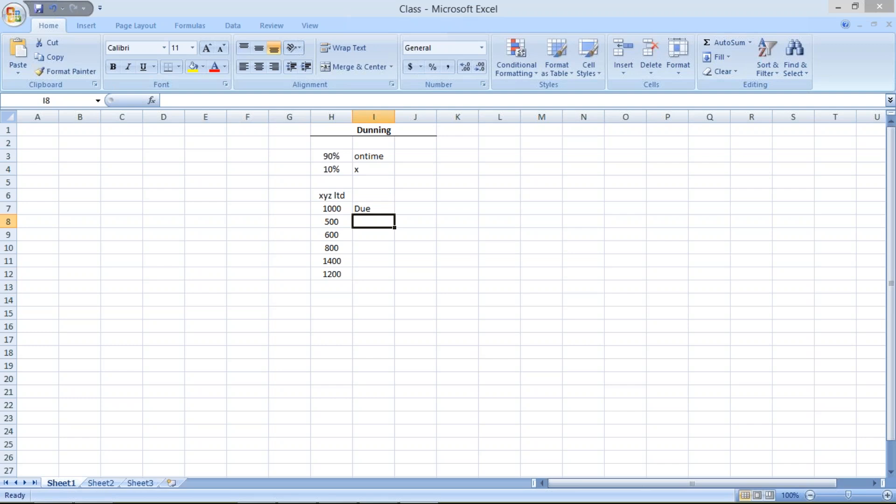
type("ND")
key("Return")
type("D")
key("Return")
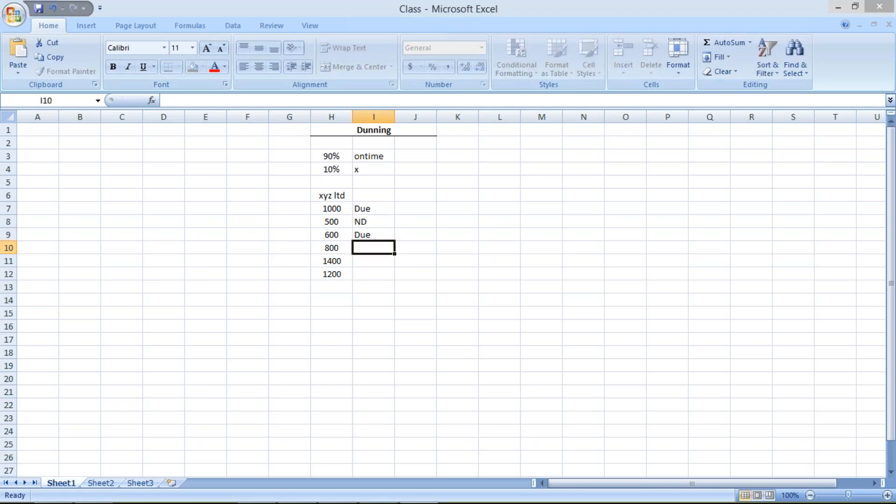
- Mark the remaining three amounts as ND, ND and Due in cells I10 to I12
type("ND")
key("Return")
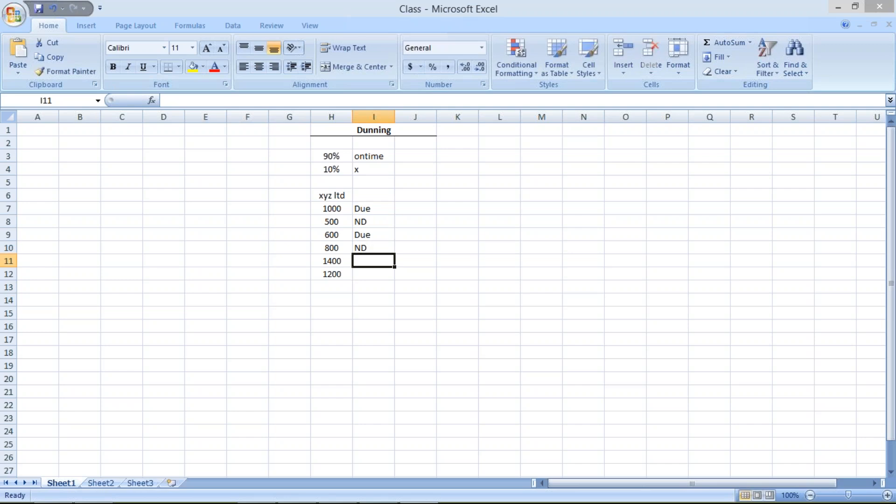
type("ND")
key("Return")
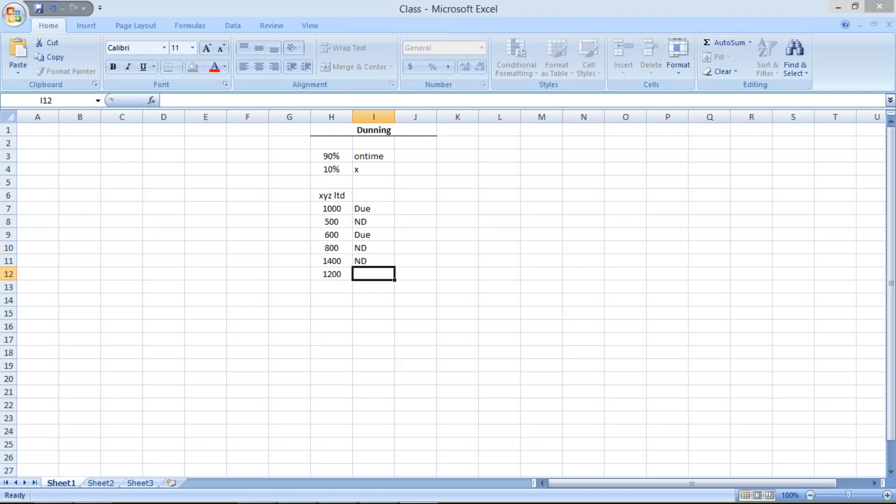
type("Due")
key("Return")
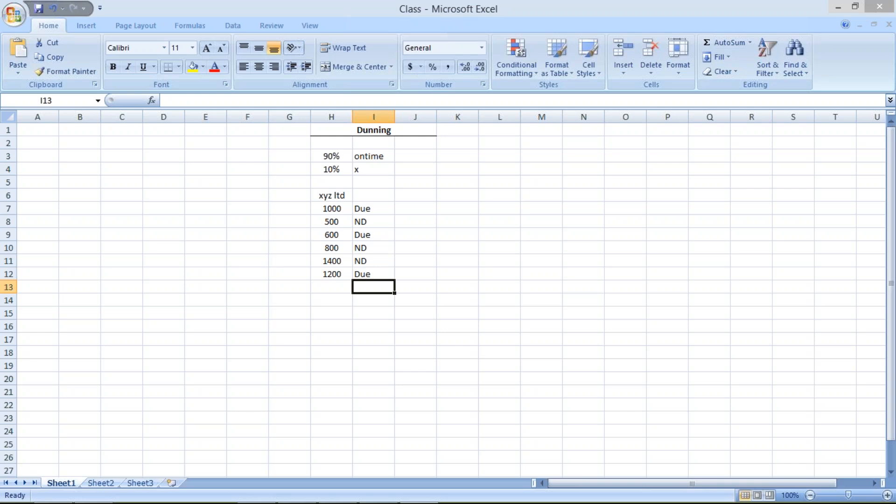
- Change the status of the 1000, 800 and 1200 amounts to OD in cells I7, I10 and I12
left_click(373, 209)
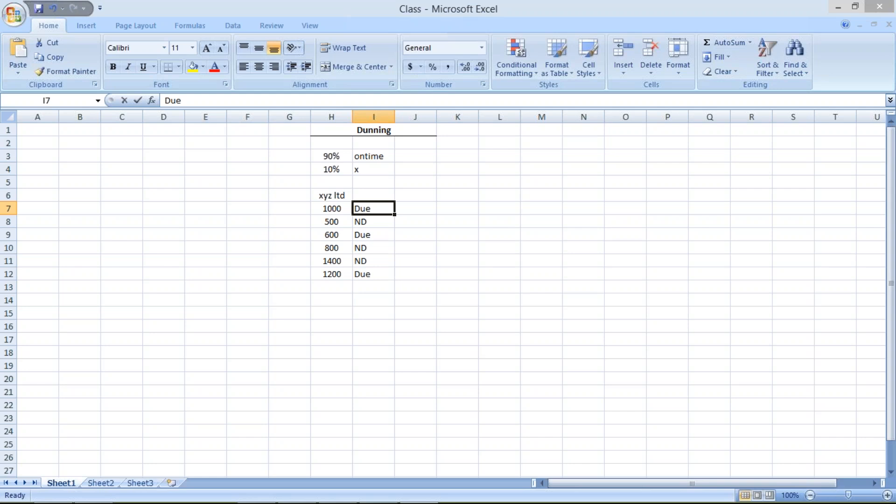
type("OD")
key("Return")
key("Down")
key("Down")
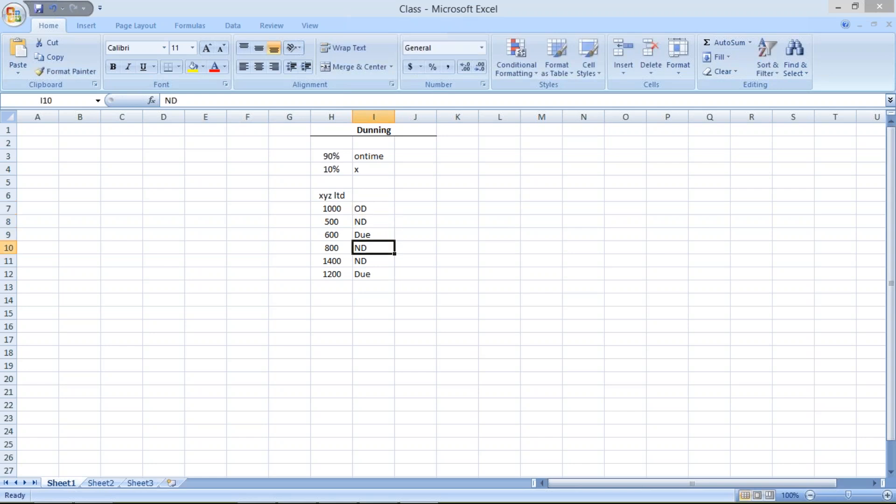
type("OD")
key("Return")
key("Down")
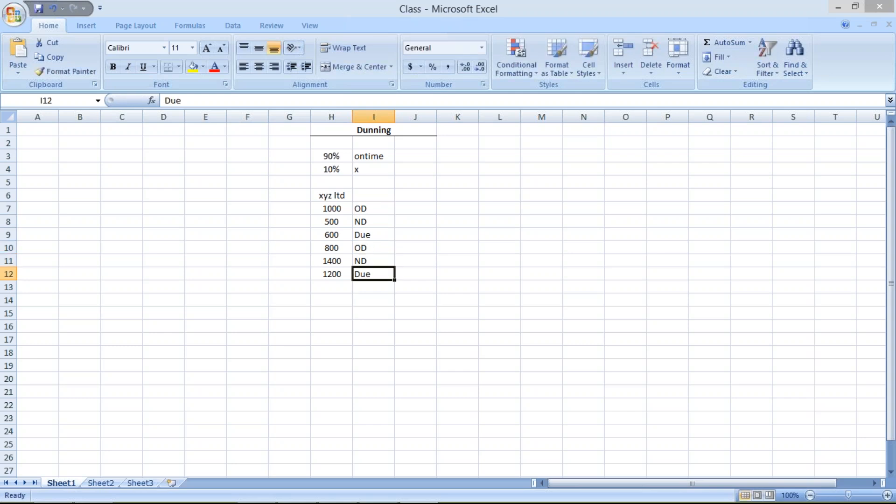
type("OD")
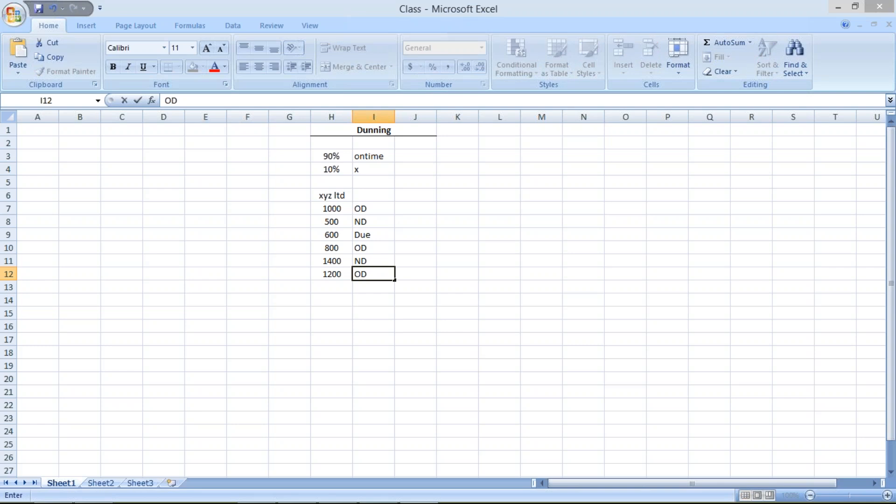
key("Return")
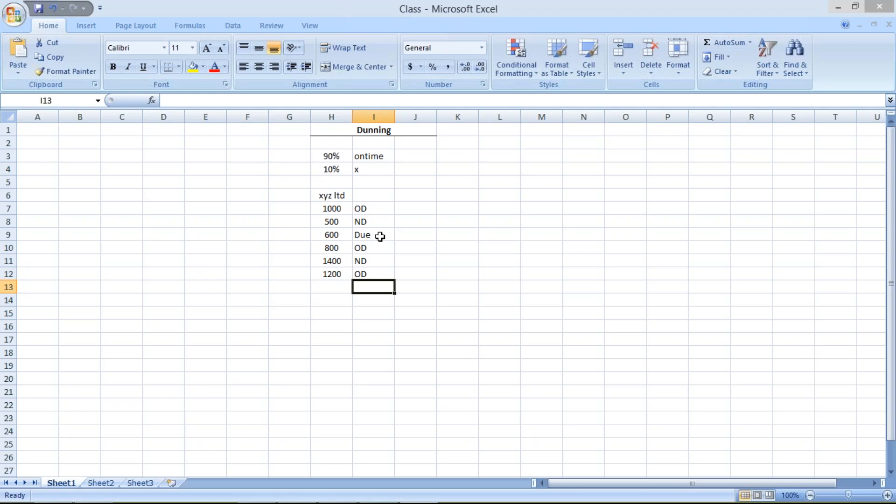
- Enter 30 in cell J4 and =5 in cell K4 on the 10% row
left_click(380, 236)
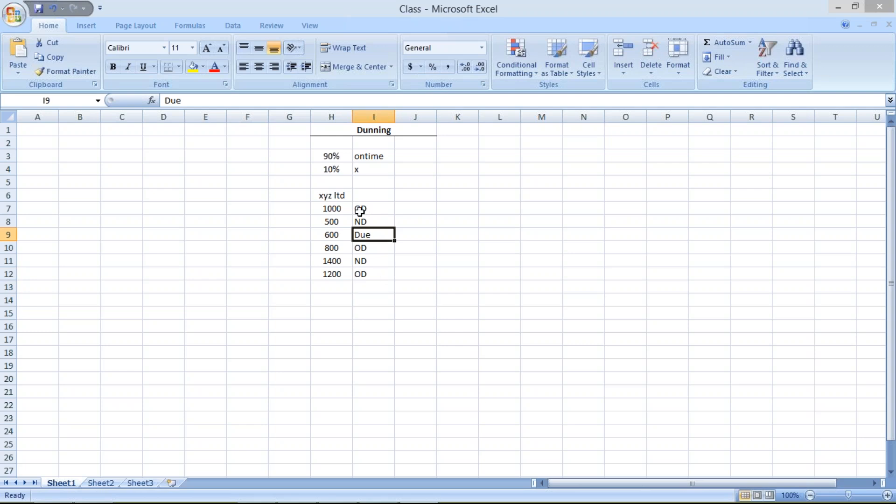
left_click(409, 169)
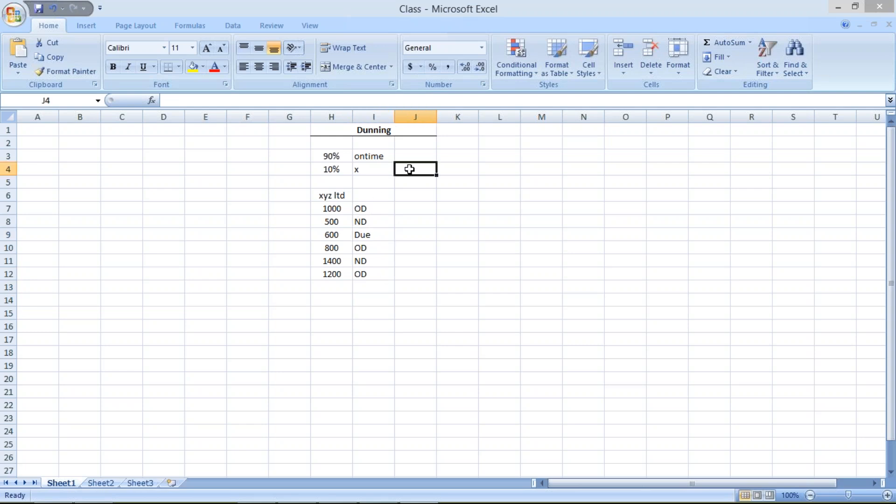
type("30")
key("Return")
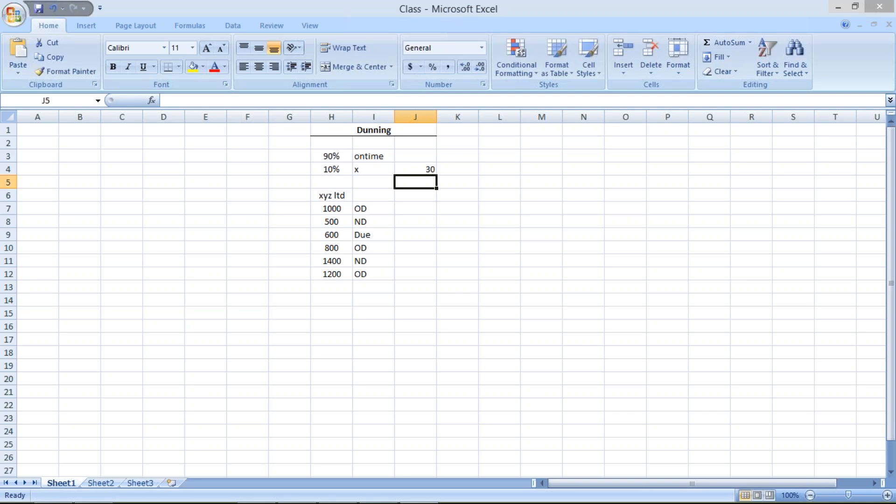
left_click(453, 169)
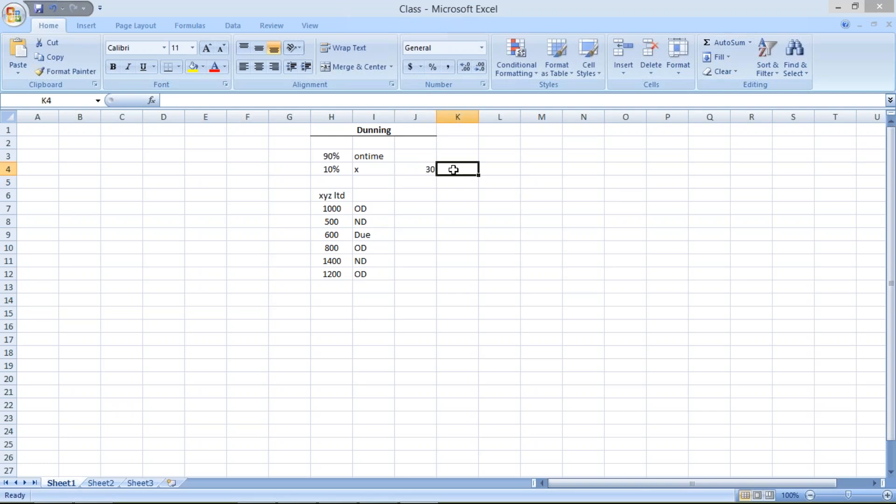
type("=5")
key("Return")
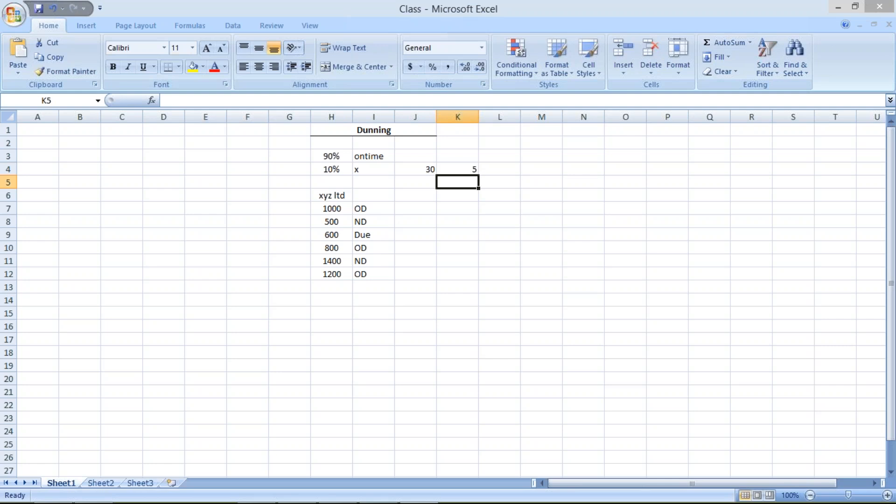
- Enter 35 in cell L4 on the 10% row
left_click(453, 171)
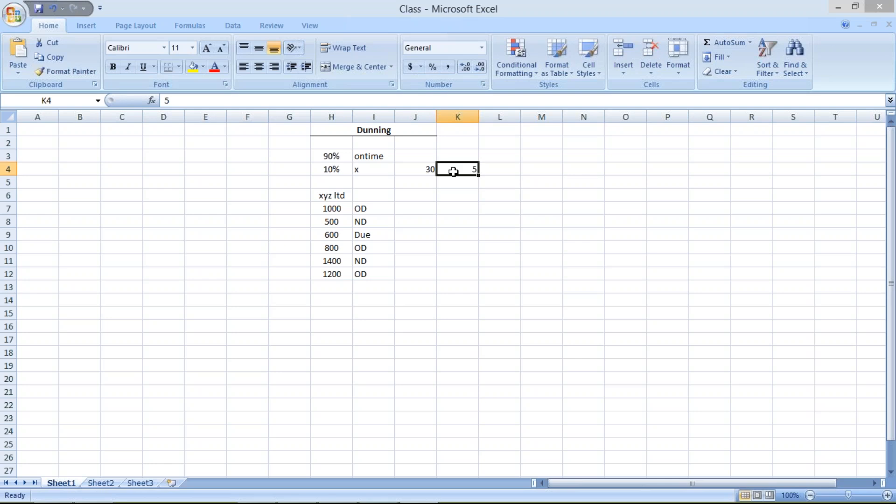
left_click(494, 170)
type("25")
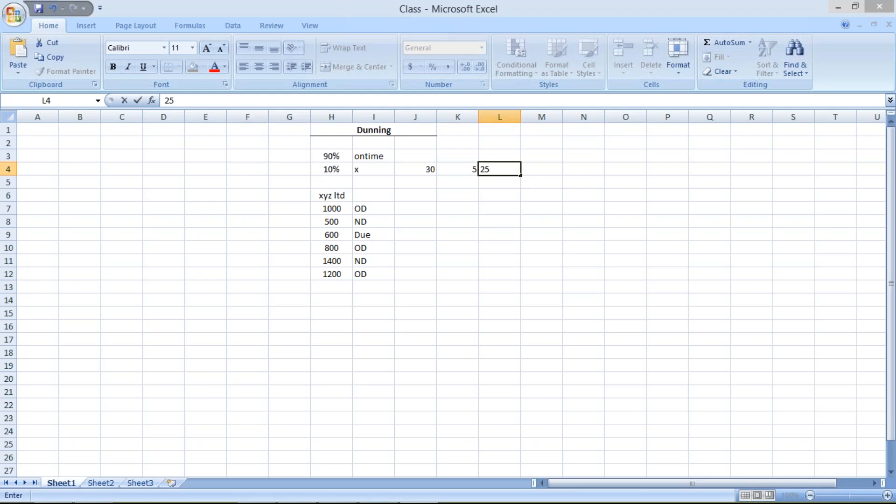
key("BackSpace")
key("BackSpace")
type("35")
key("Return")
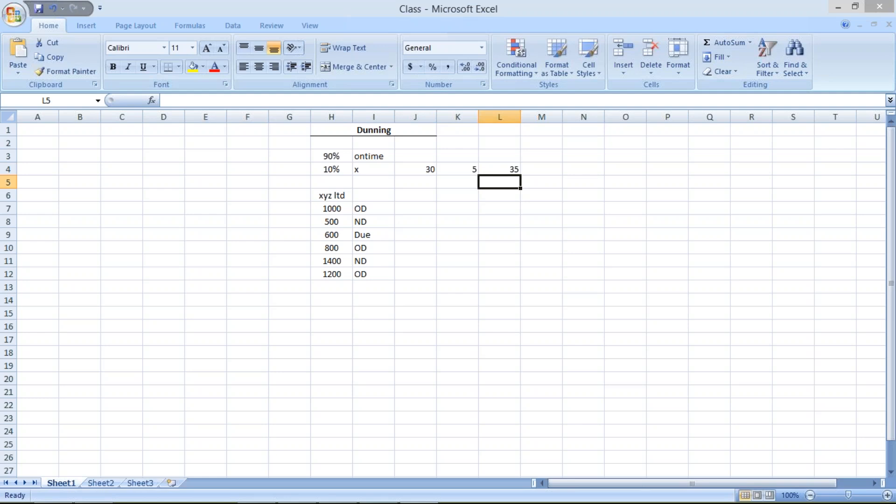
left_click(490, 170)
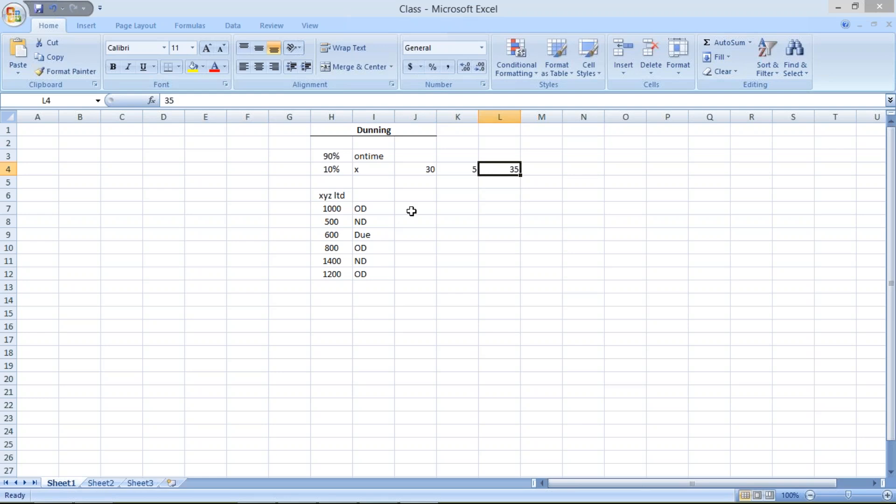
left_click(380, 203)
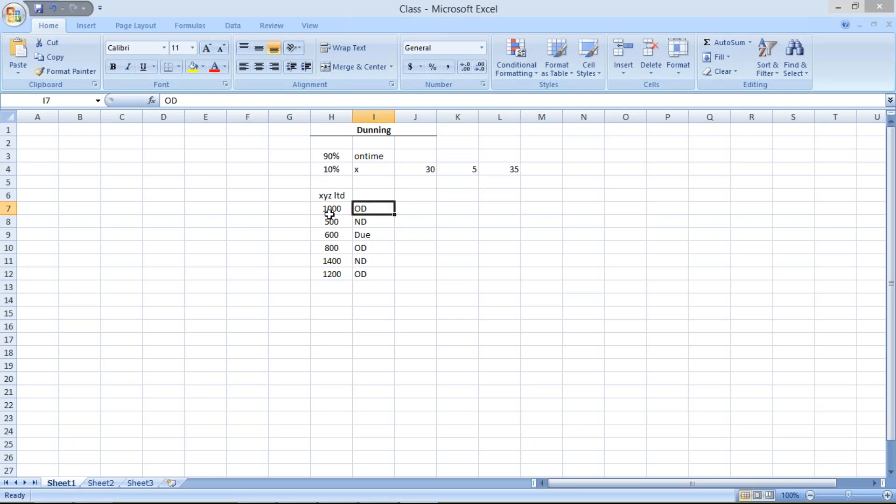
- Clear the day values in cells J4 to L4, and enter 30 in J4 and 31 in K4
left_click_drag(425, 170, 530, 173)
key("Delete")
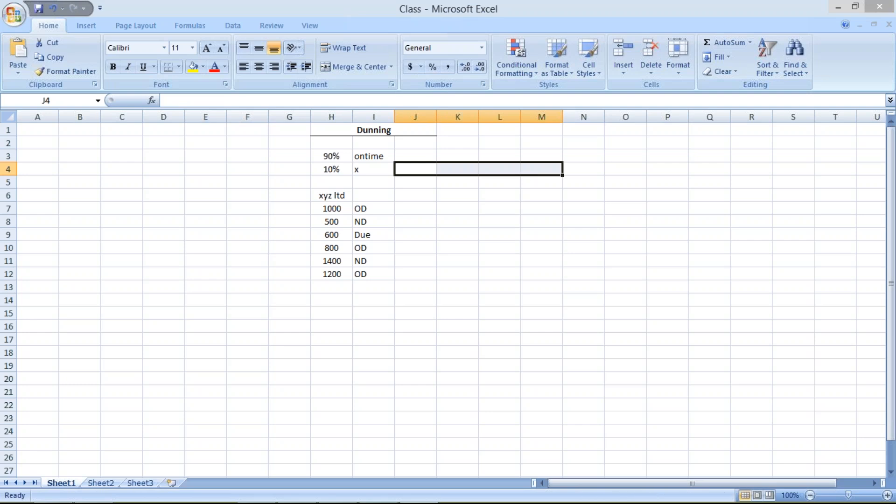
left_click(402, 170)
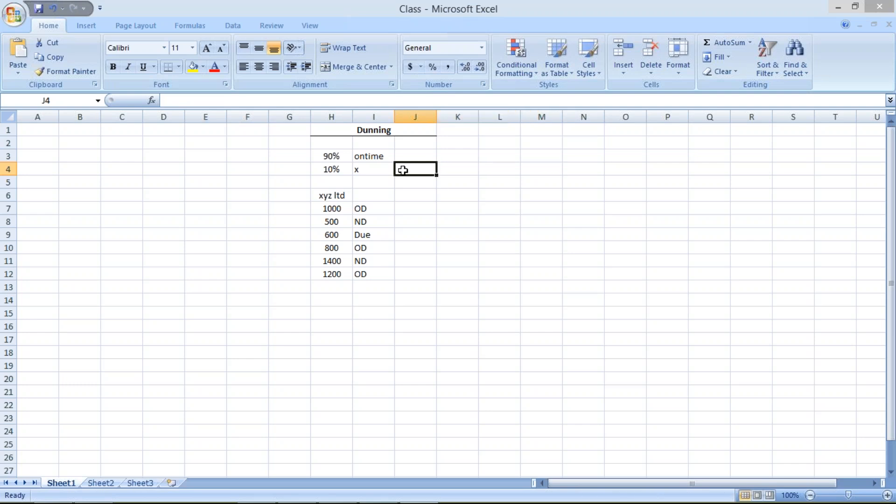
type("30")
key("Return")
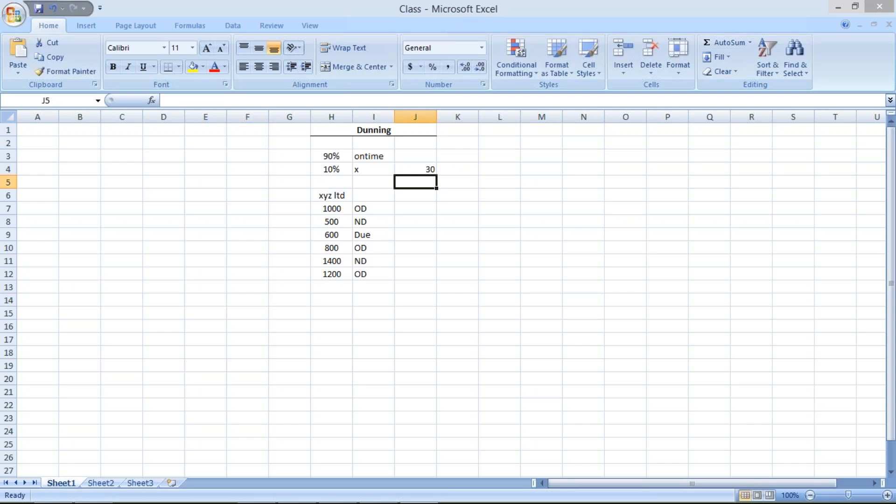
key("Up")
left_click(451, 173)
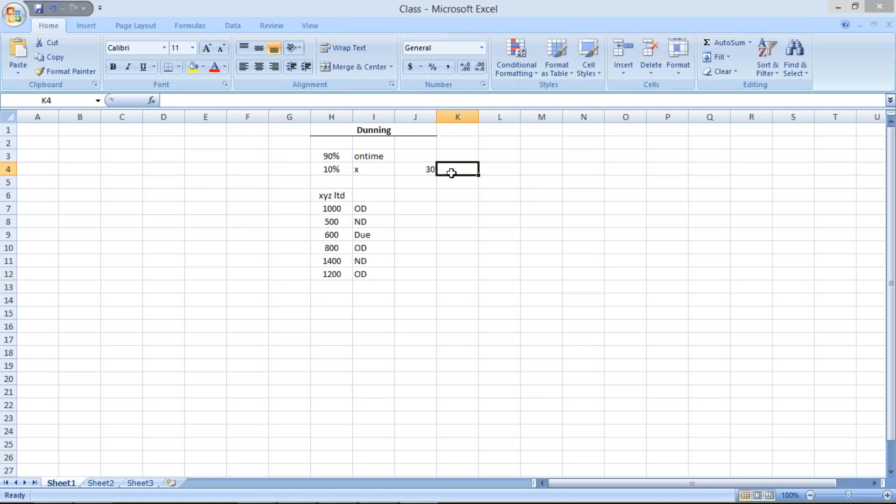
type("31")
key("Return")
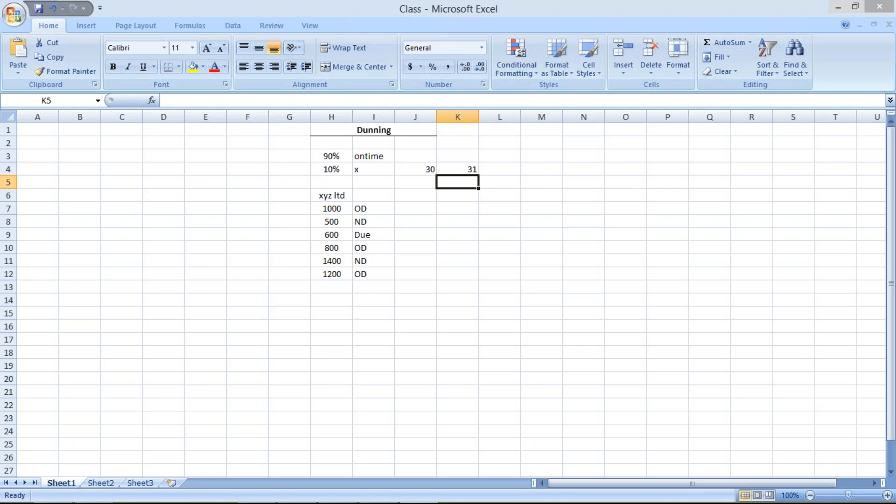
- Label the two day values DUE in cell J3 and OD in cell K3
left_click(419, 154)
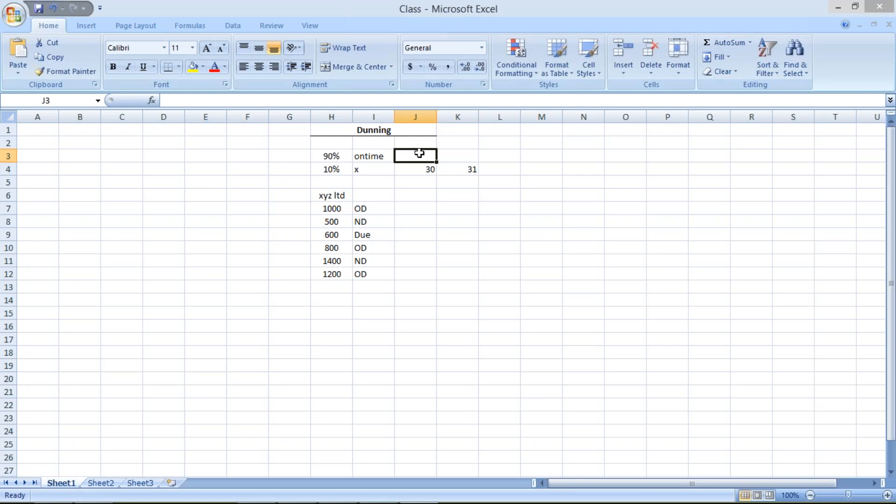
type("DUE")
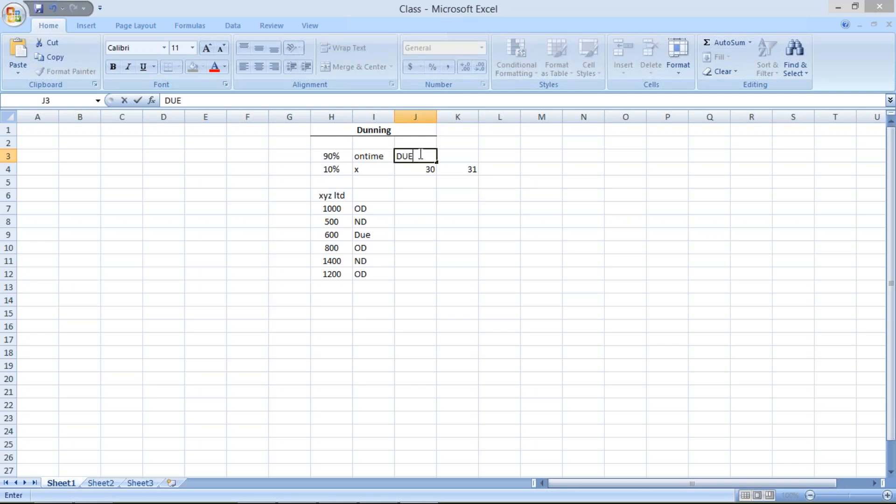
left_click(466, 158)
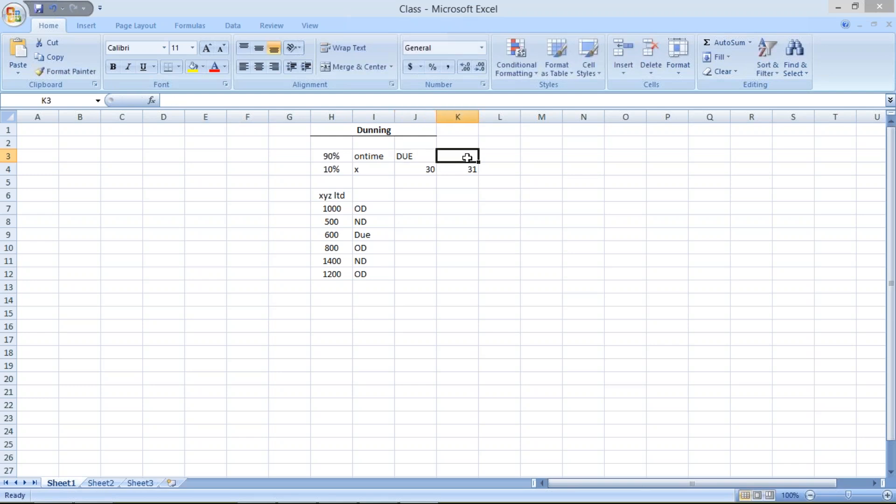
type("O")
key("BackSpace")
type("OD")
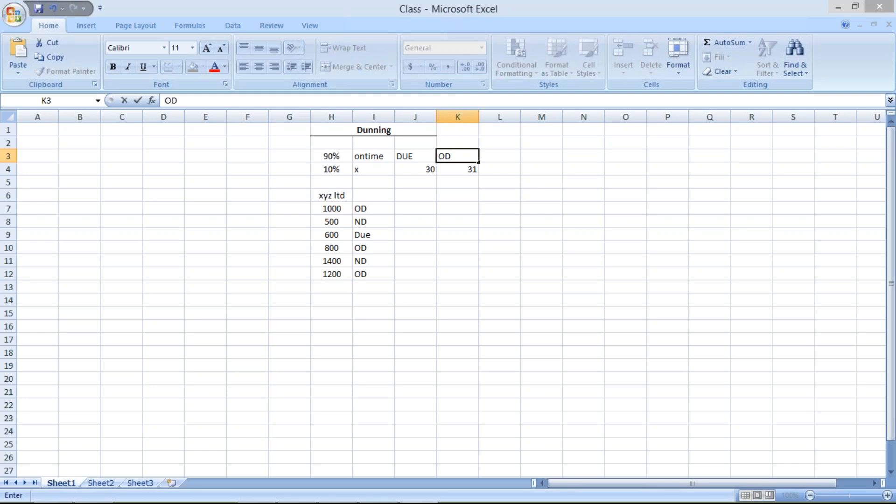
key("Return")
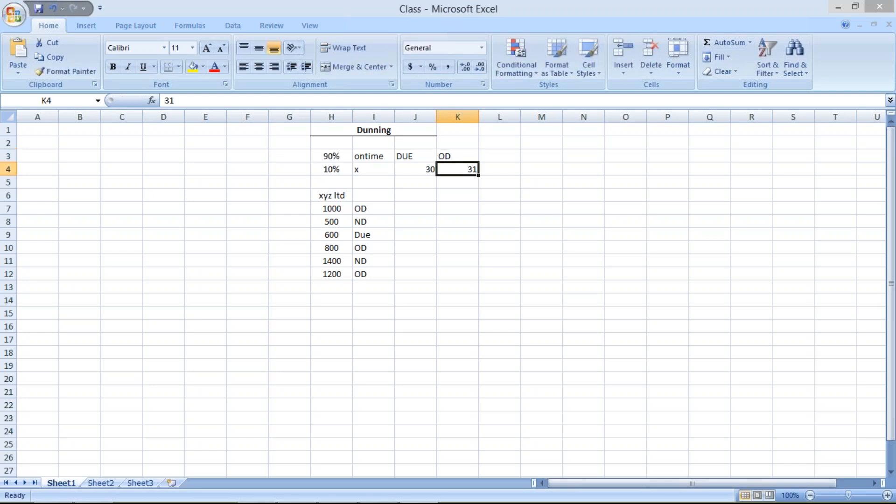
- Review the DUE and OD day values against xyz ltd's amounts, then examine which amounts carry the OD status
left_click(407, 152)
left_click(412, 167)
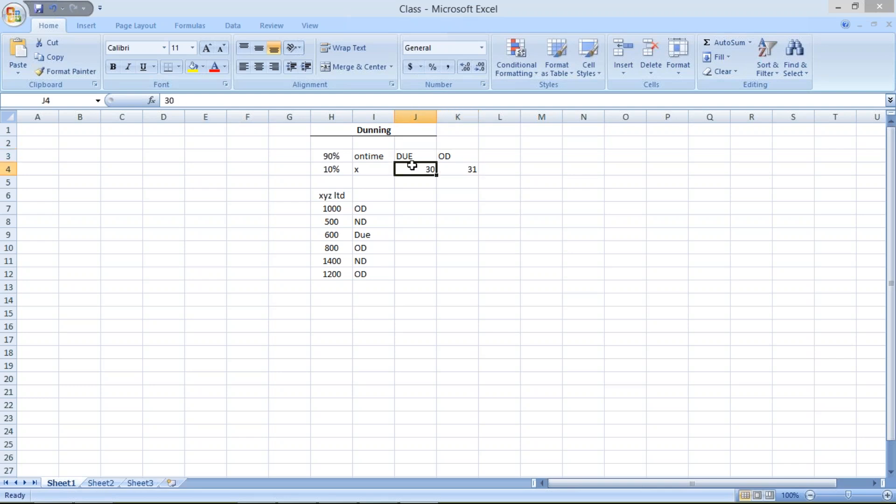
left_click(463, 171)
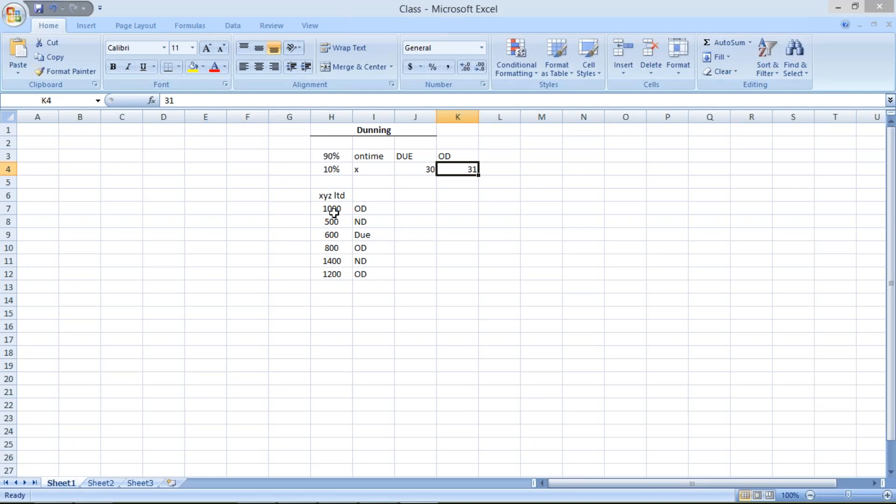
left_click(335, 196)
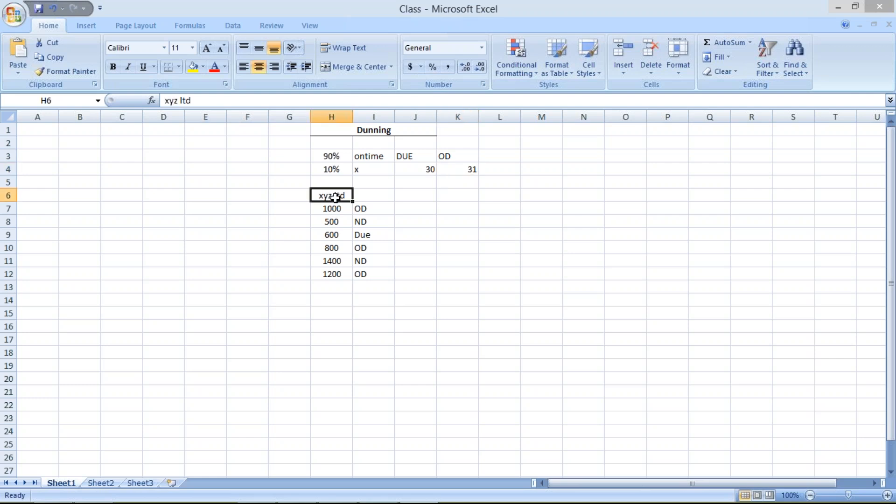
left_click_drag(335, 208, 337, 292)
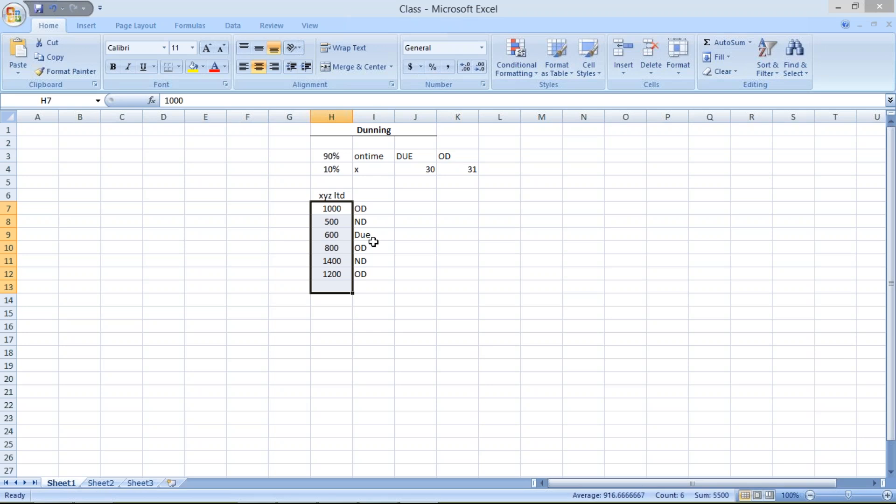
left_click(327, 216)
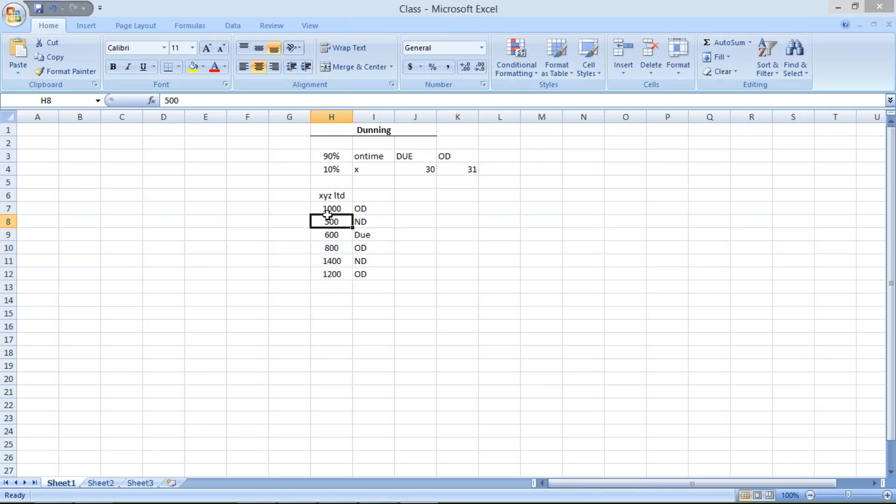
left_click(335, 209)
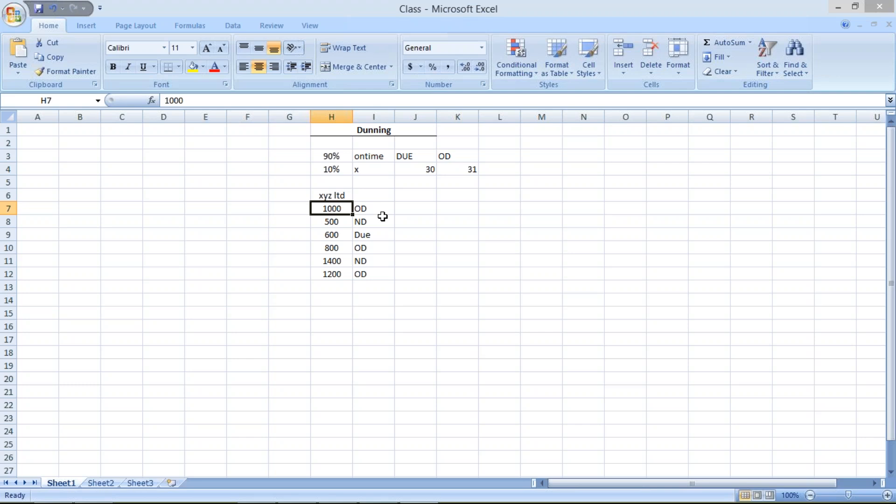
left_click(334, 195)
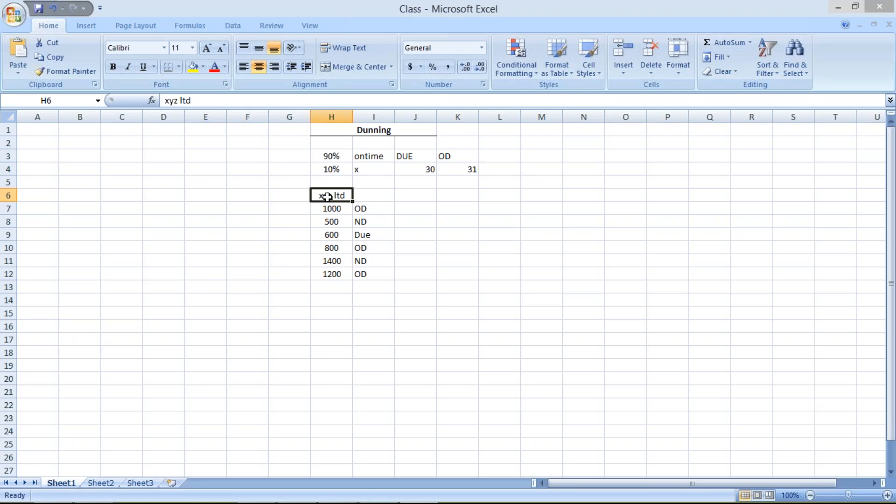
left_click_drag(327, 211, 329, 280)
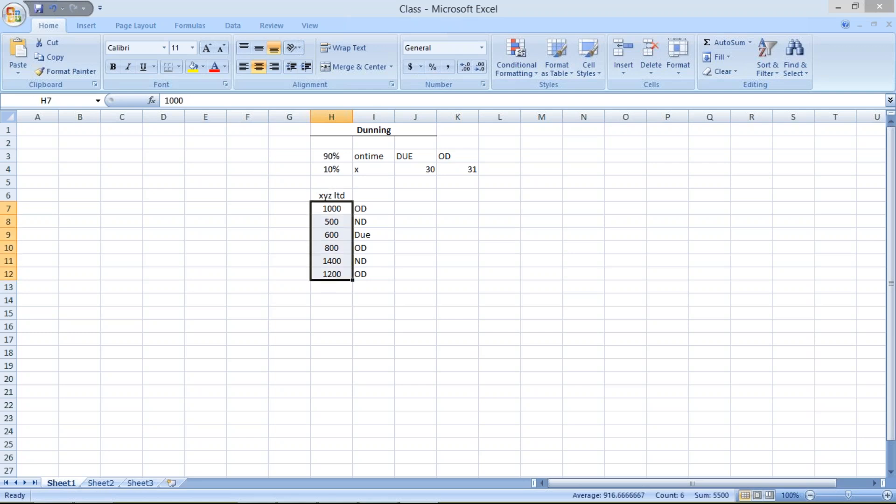
left_click(377, 209)
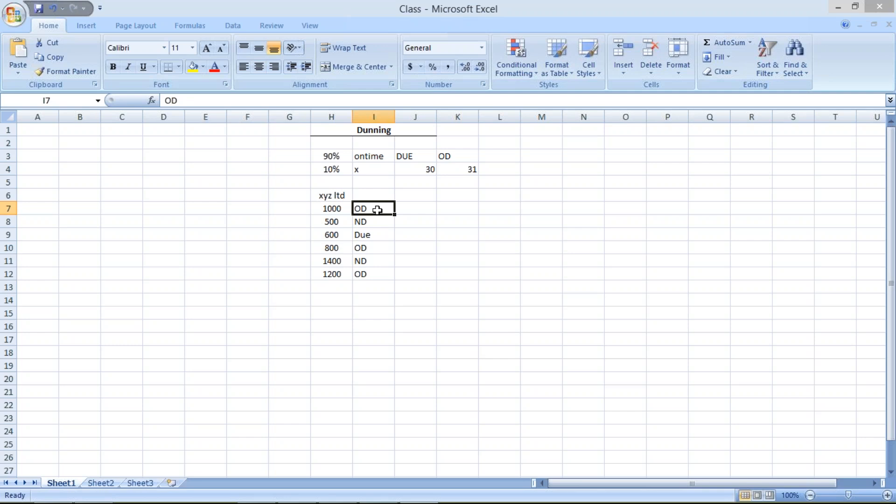
left_click(365, 246)
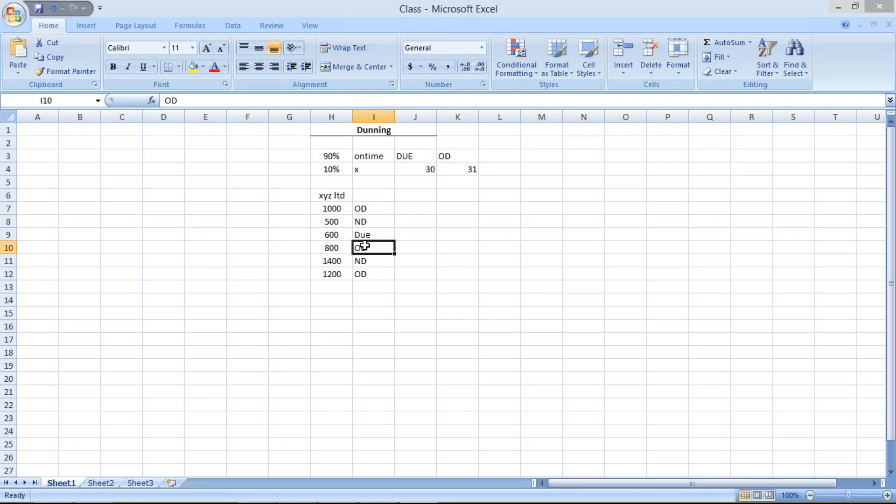
left_click(375, 278)
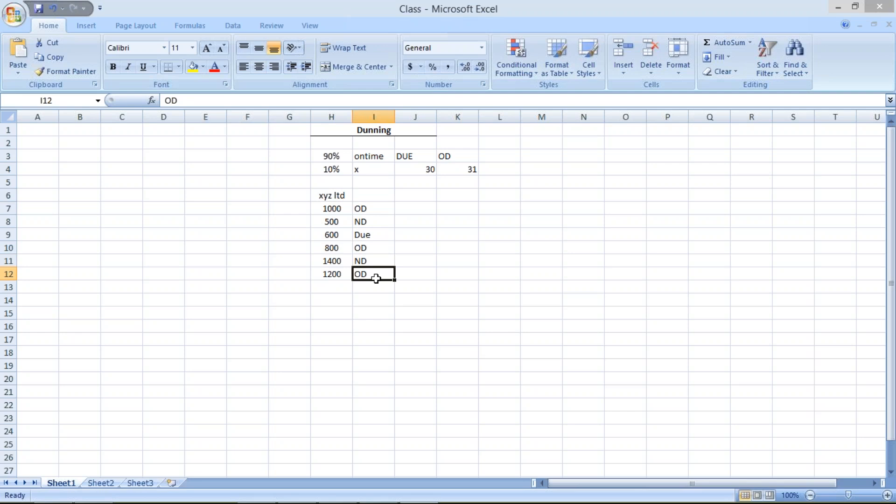
left_click(362, 207)
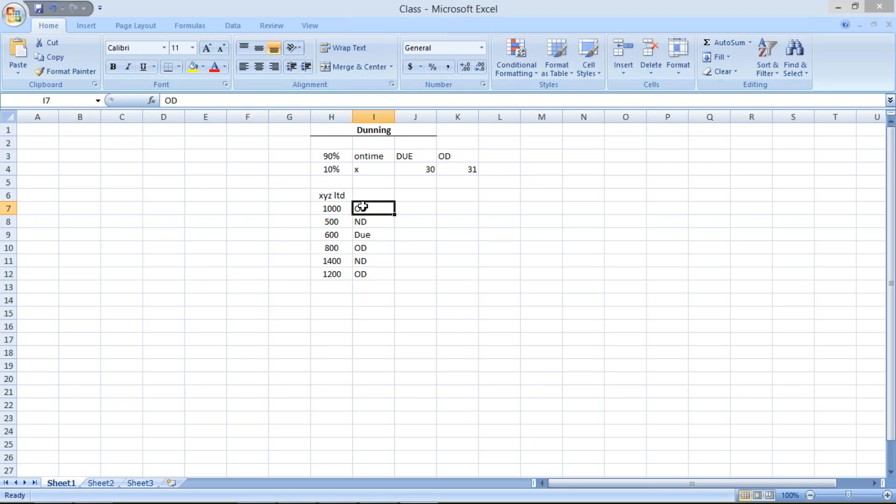
- Enter 1, 23, 4, 5, 6 and 7 in cells G7 to G12 as numbers beside xyz ltd's amounts
left_click(290, 206)
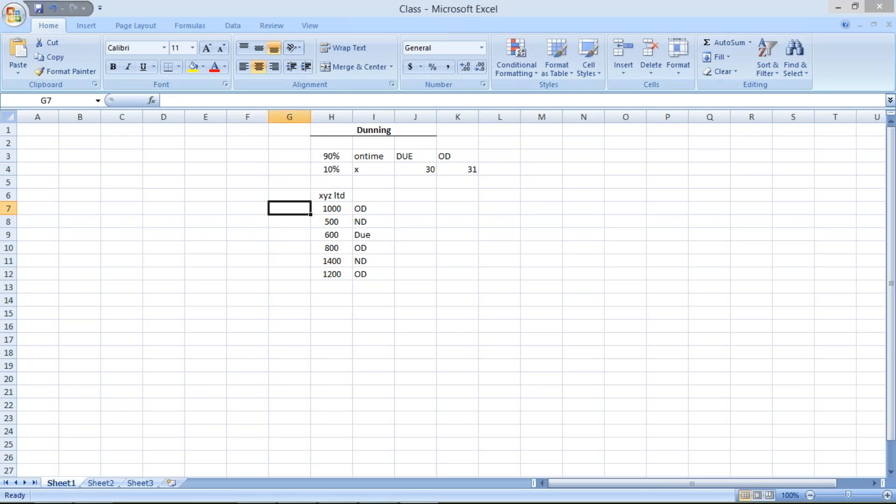
type("1")
key("Return")
type("23")
key("Return")
type("4")
key("Return")
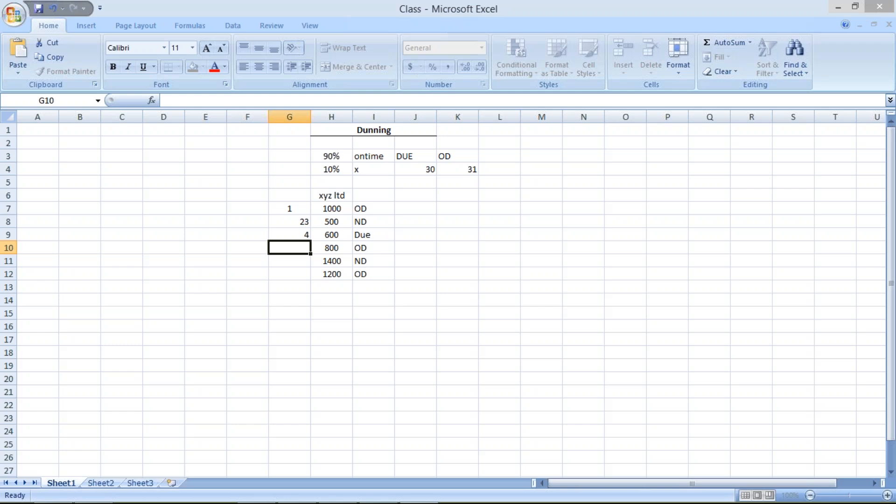
type("5")
key("Return")
type("6")
key("Return")
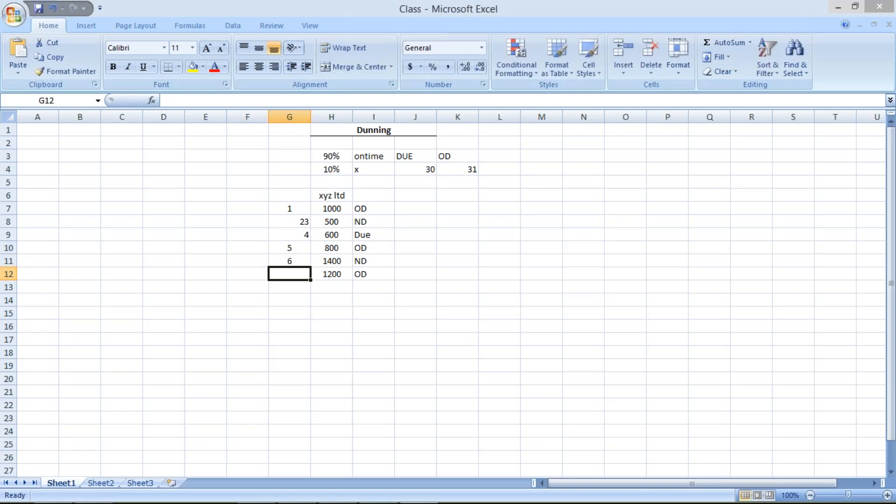
type("7.")
key("BackSpace")
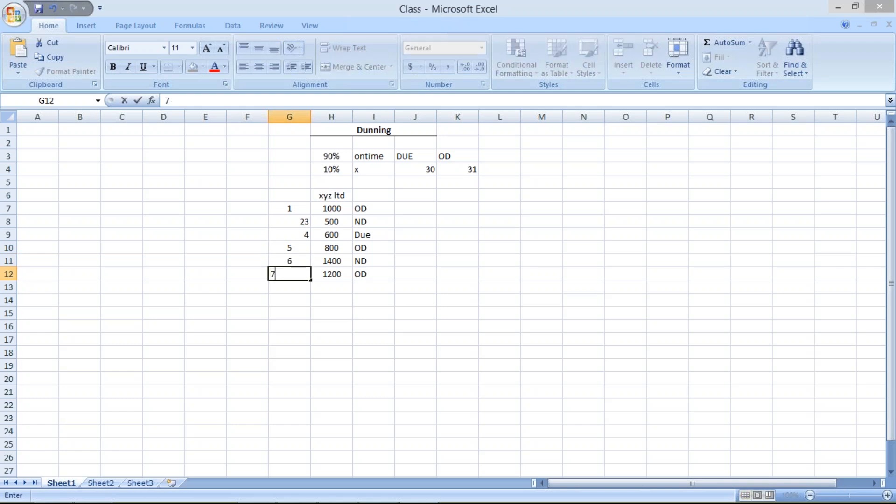
key("Return")
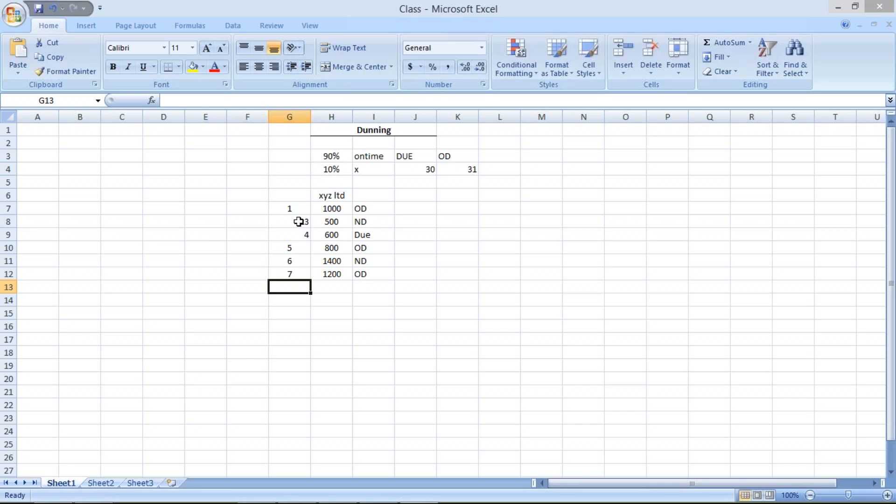
- Renumber cells G8 to G12 as 2 to 6 and clear the surplus 7 from cell G13
left_click(299, 222)
type("2")
key("Return")
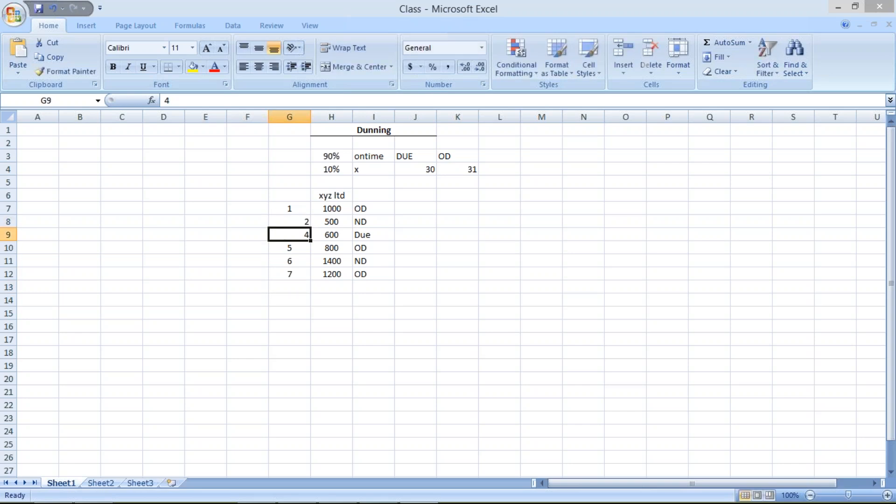
type("3")
key("Return")
type("4")
key("Return")
type("5")
key("Return")
type("6")
key("Return")
type("7")
key("Return")
key("Up")
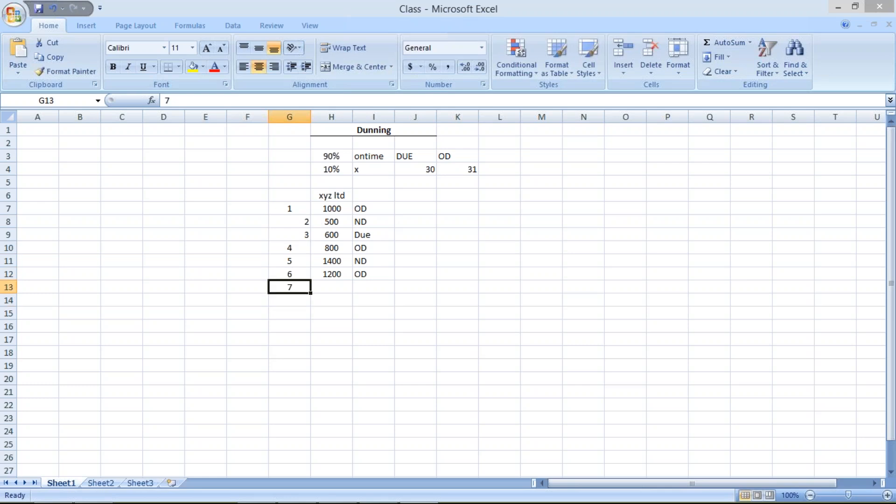
key("Delete")
- Center the numbers beside xyz ltd's amounts horizontally across cells G6 to G13
left_click(285, 192)
left_click_drag(285, 192, 289, 291)
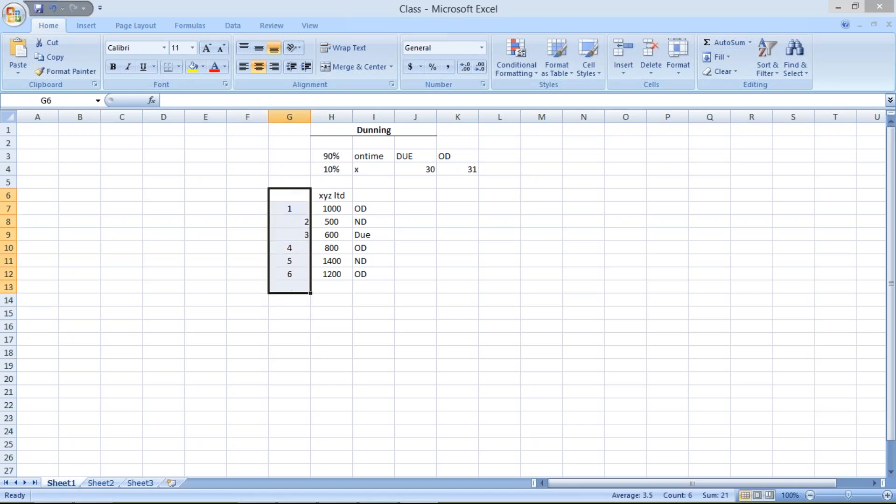
left_click(254, 67)
left_click(253, 66)
left_click(464, 226)
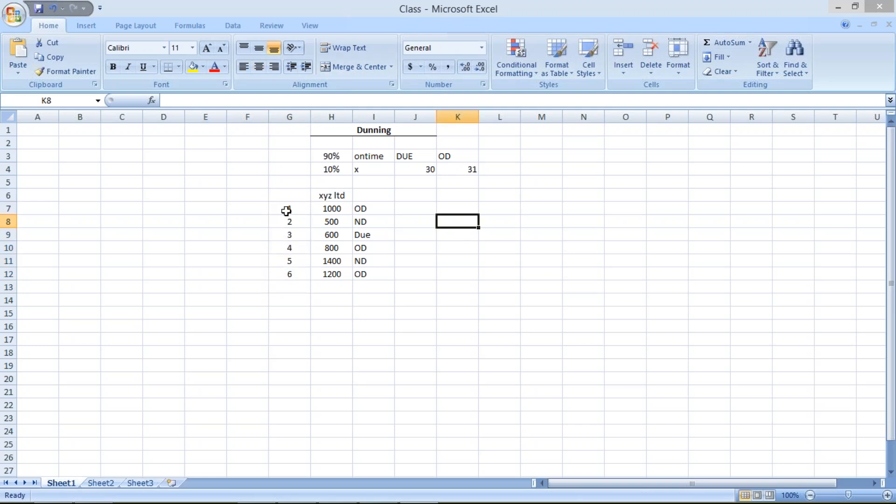
- Review xyz ltd's six numbered amounts and examine which of them carry the OD status
left_click(286, 211)
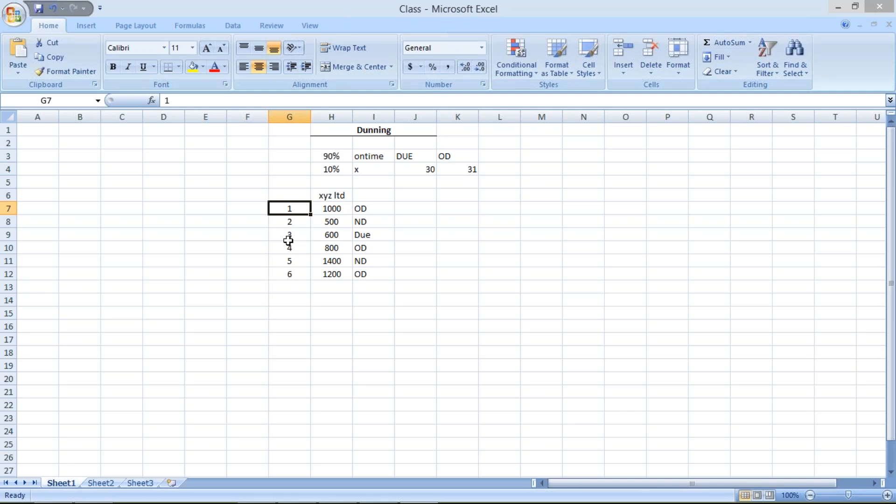
left_click(293, 249)
left_click(286, 274)
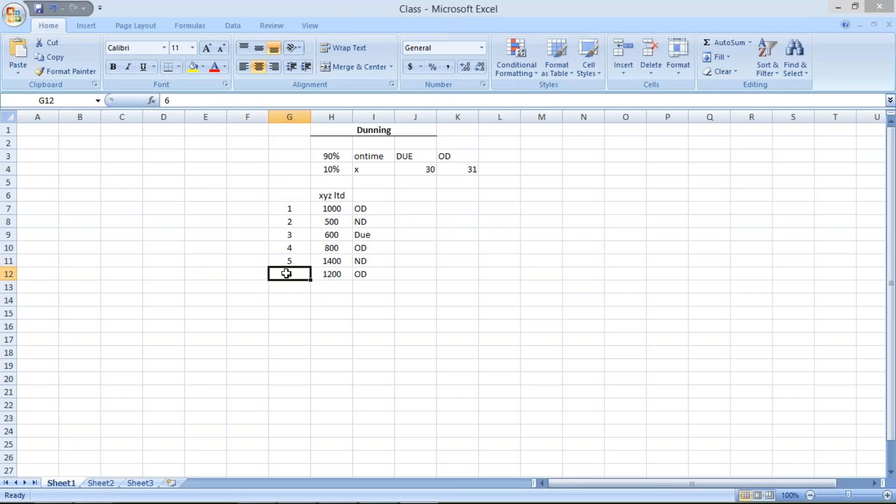
left_click(329, 196)
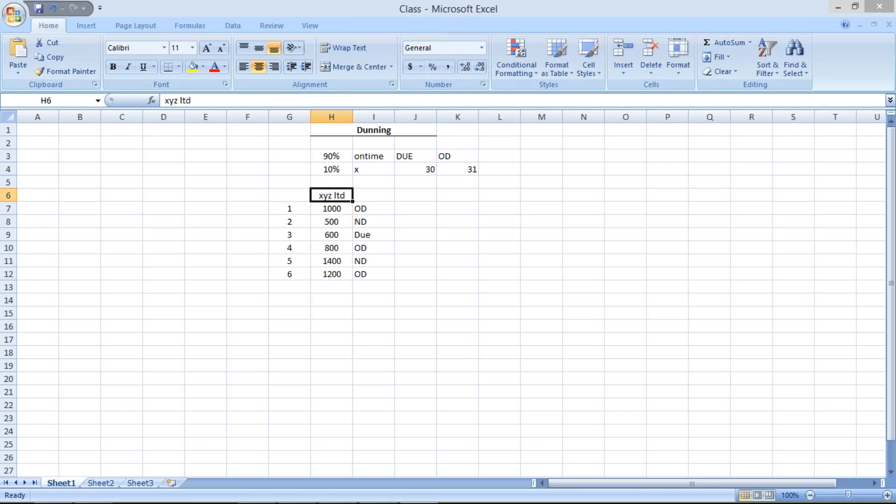
left_click(366, 209)
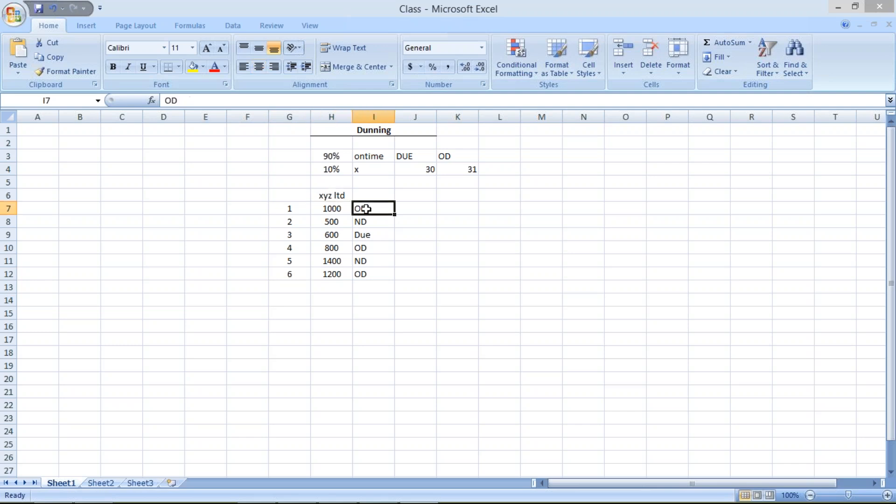
left_click(371, 249)
left_click(372, 275)
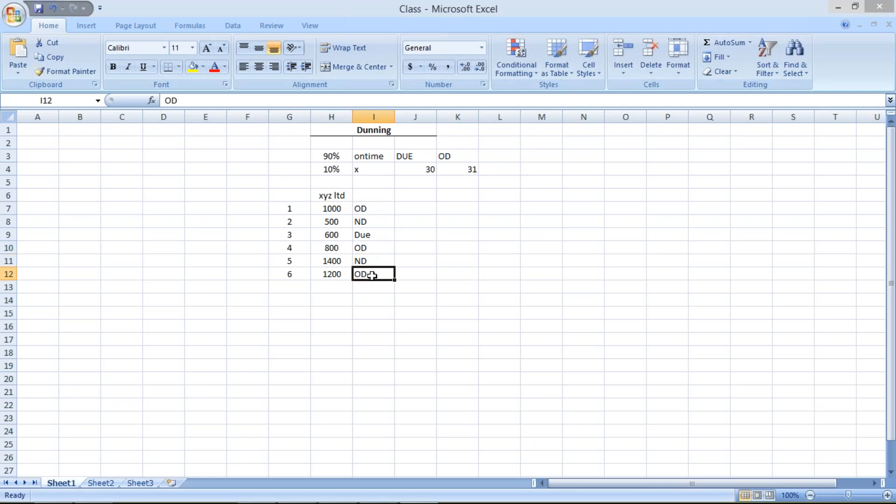
left_click(333, 210)
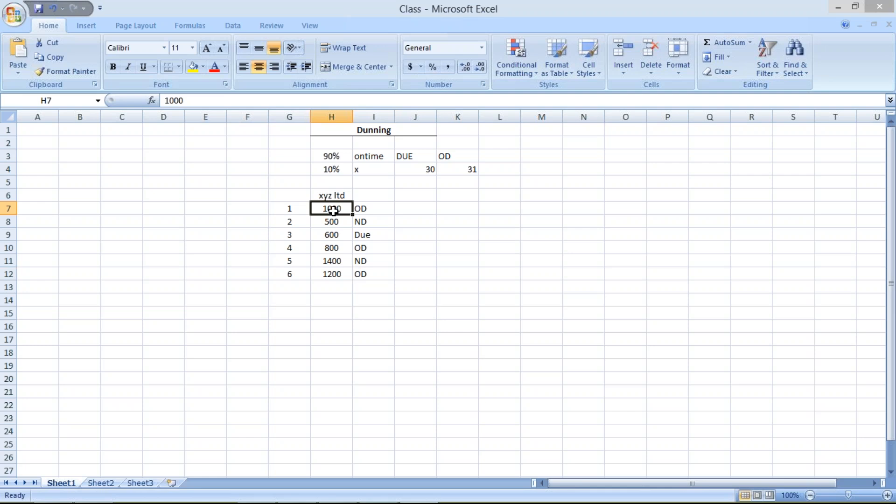
key("Right")
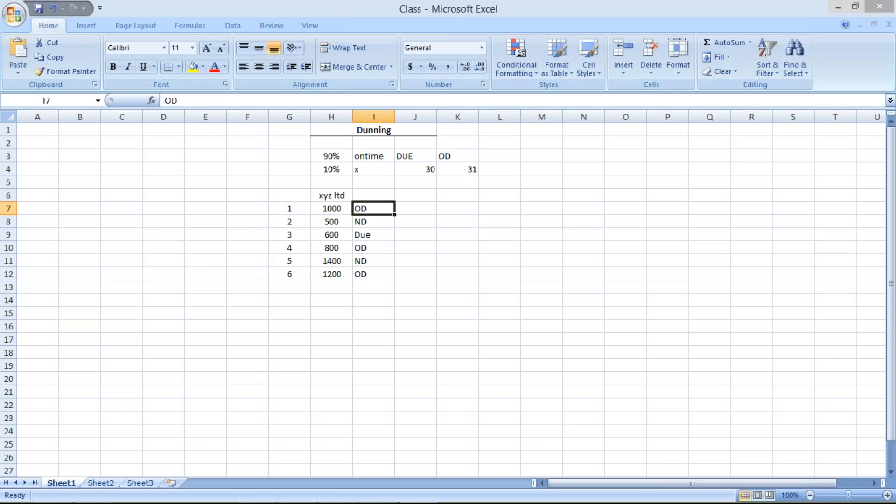
left_click(324, 208)
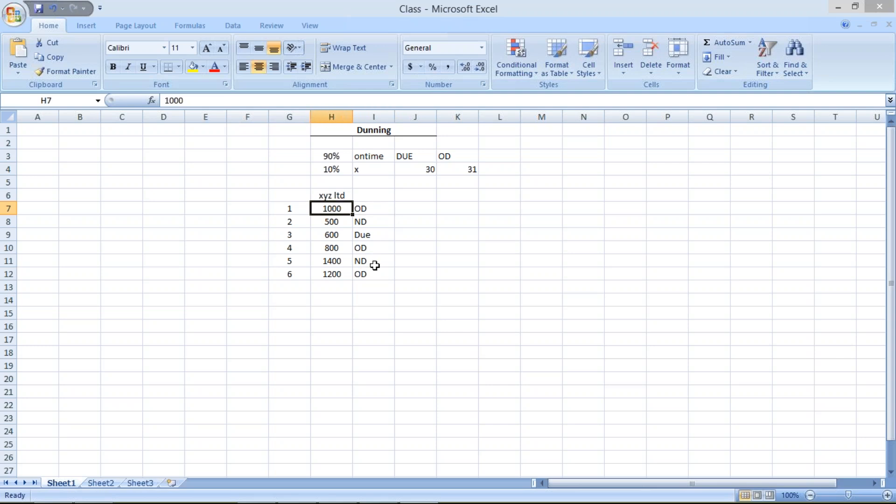
left_click(364, 248)
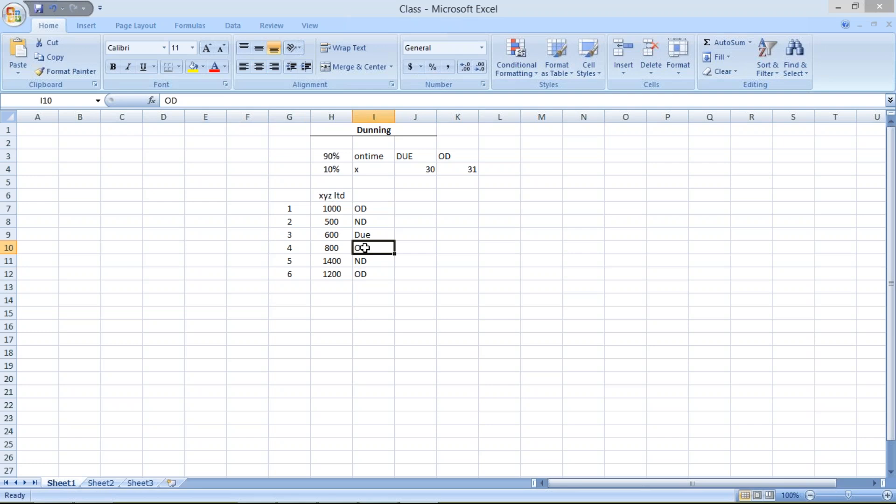
left_click(363, 276)
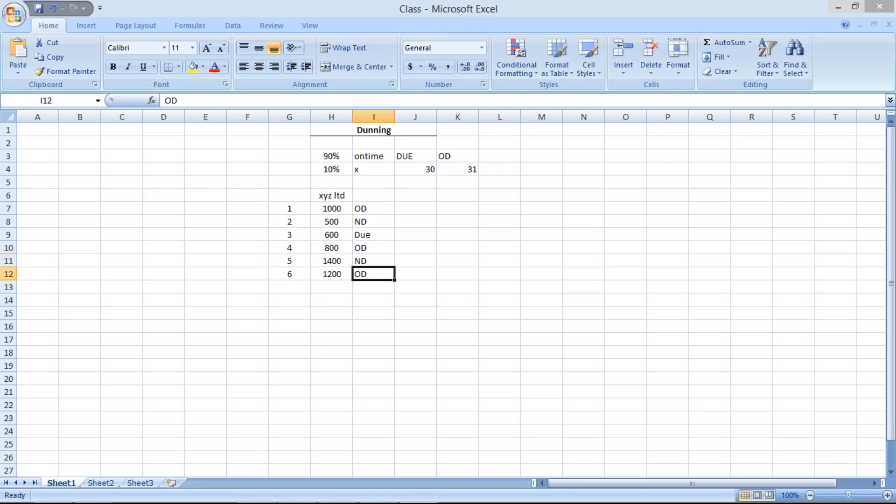
left_click(340, 275)
left_click(372, 277)
- Highlight the three OD status cells I7, I10 and I12 with a yellow fill
left_click(364, 208)
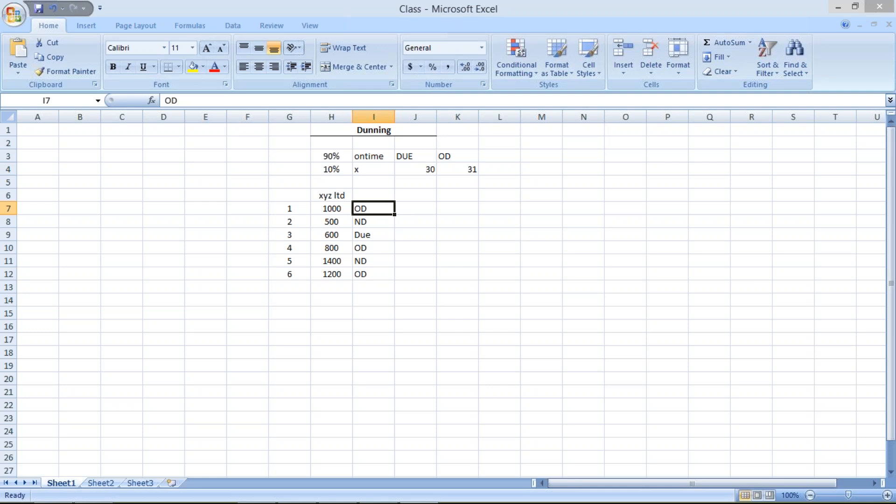
left_click(192, 67)
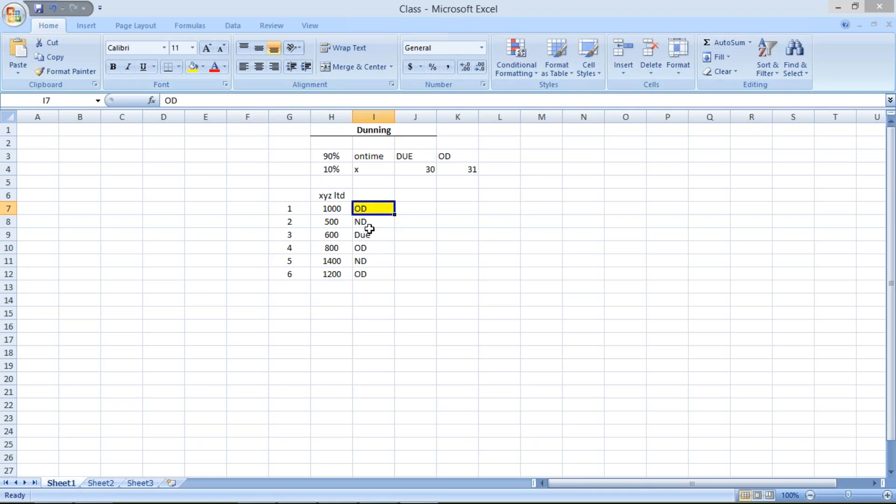
left_click(370, 247)
left_click(193, 66)
left_click(369, 275)
left_click(193, 66)
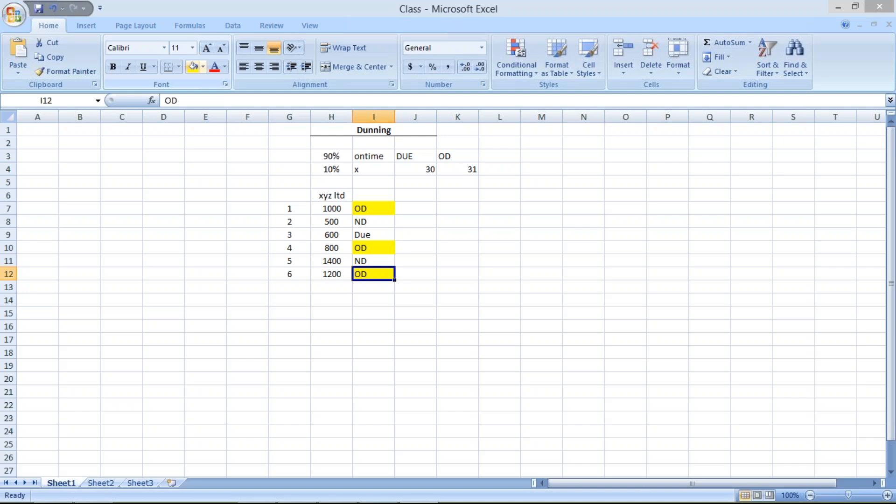
left_click(332, 284)
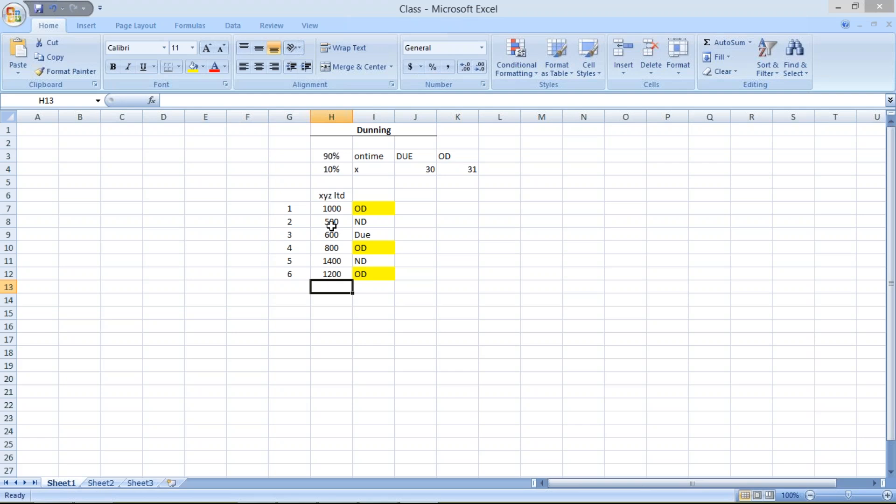
left_click(327, 208)
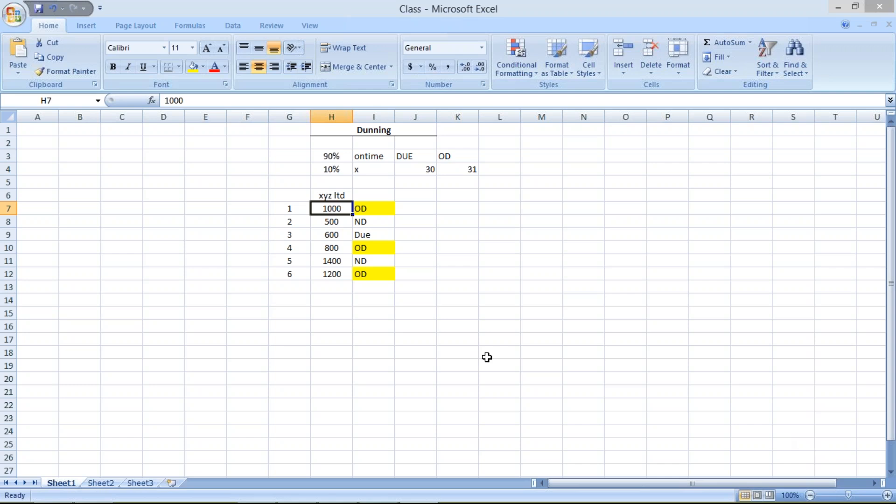
left_click(761, 431)
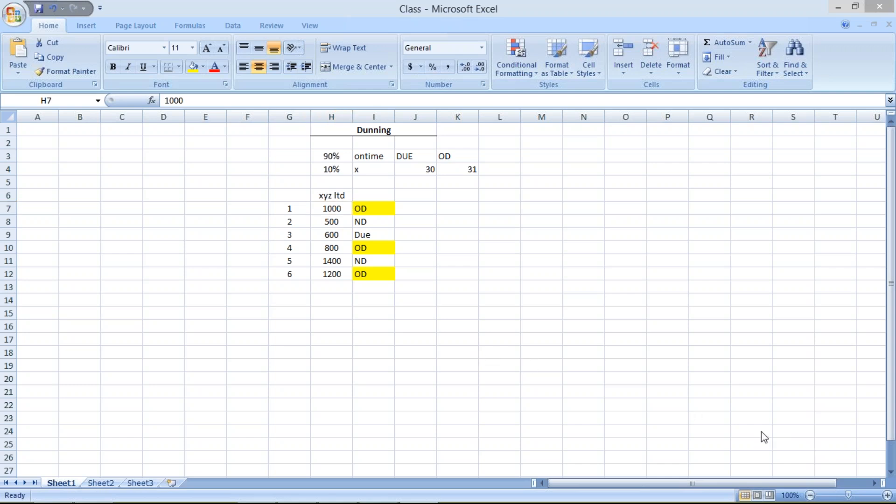
- Switch to SAP Easy Access and run transaction FBMP to open the dunning procedure list
key("alt+Tab")
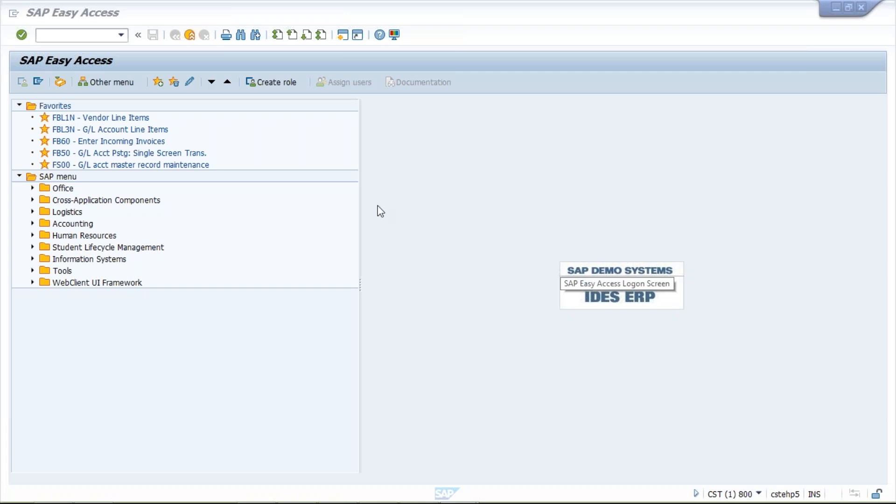
left_click(75, 34)
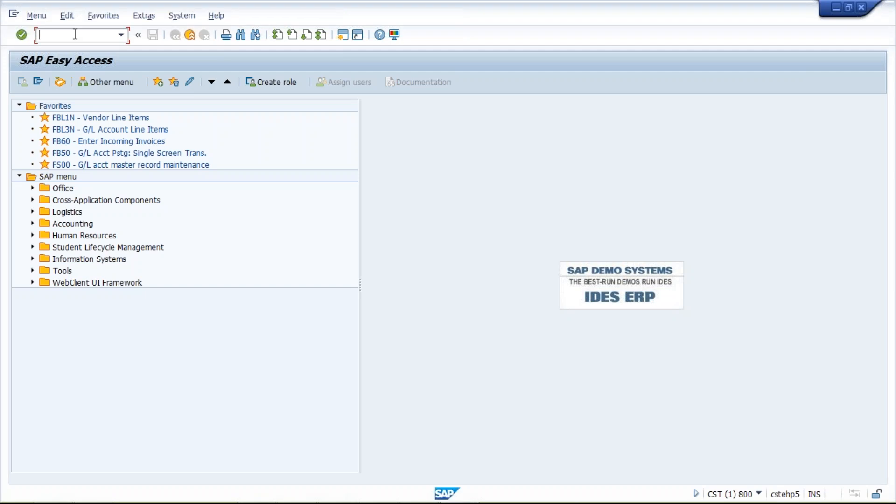
type("FBMP")
key("Return")
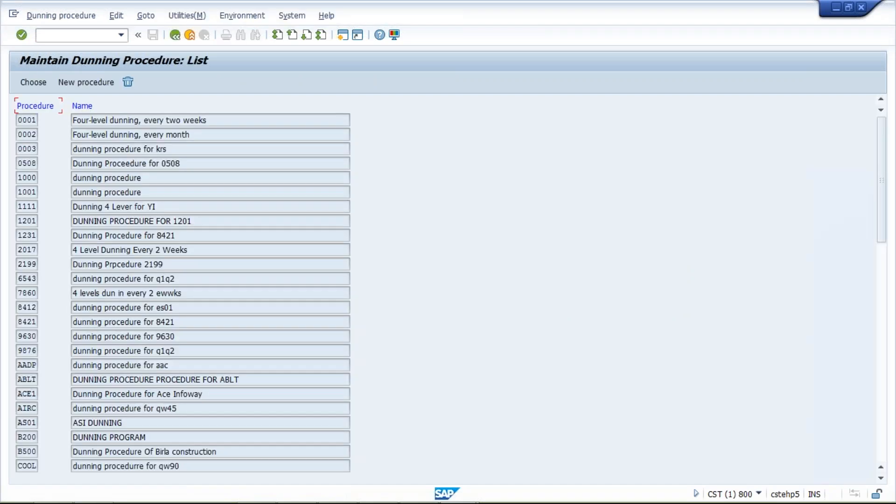
- Start new dunning procedure TM04 named DUNNING PROCEDURE FOR TM with a dunning interval of 10 days
left_click(90, 83)
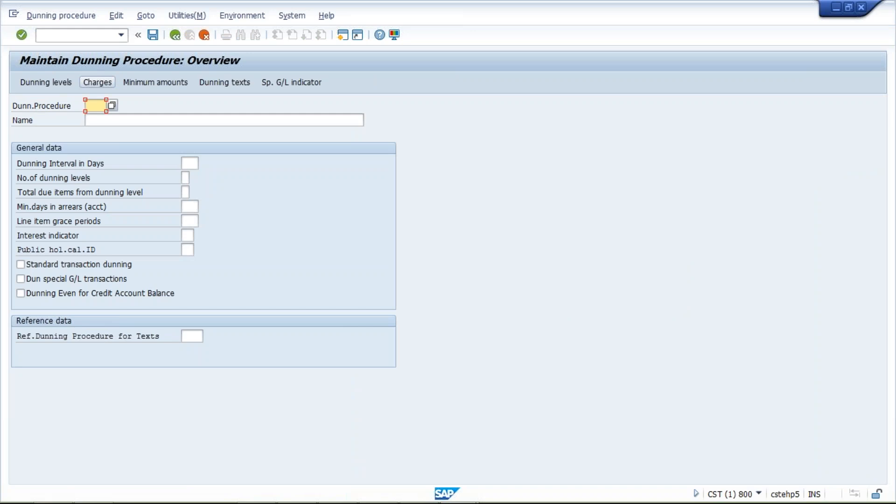
type("TM04")
left_click(163, 116)
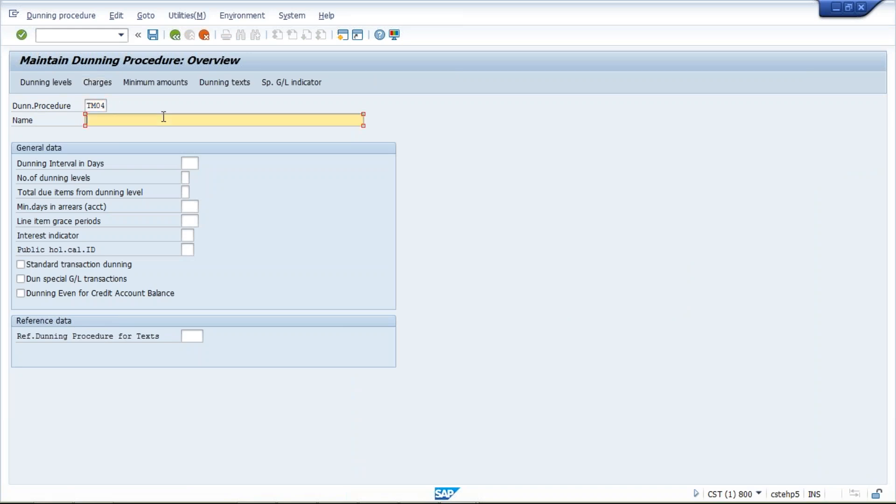
type("DUNNING PROCEDURE FOR TM")
key("Tab")
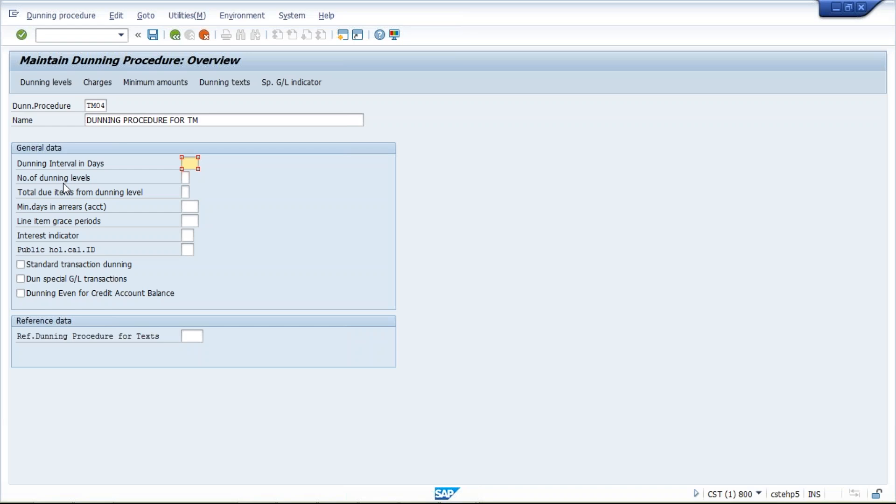
type("10")
- Switch back to the Class workbook in Excel and select cell J7 beside the first OD status
left_click(418, 490)
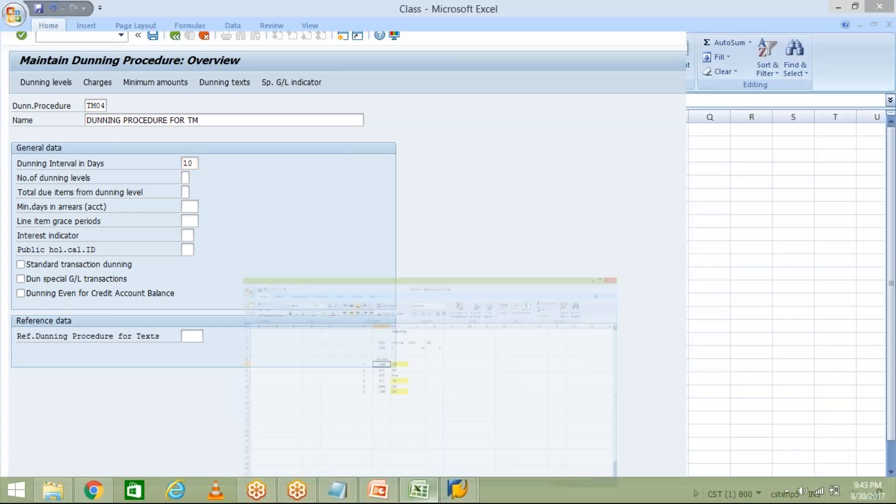
left_click(373, 209)
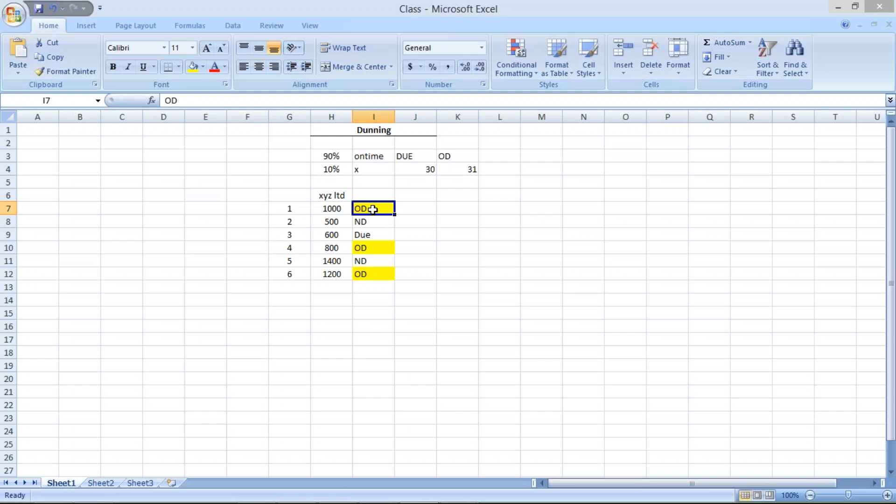
left_click(408, 209)
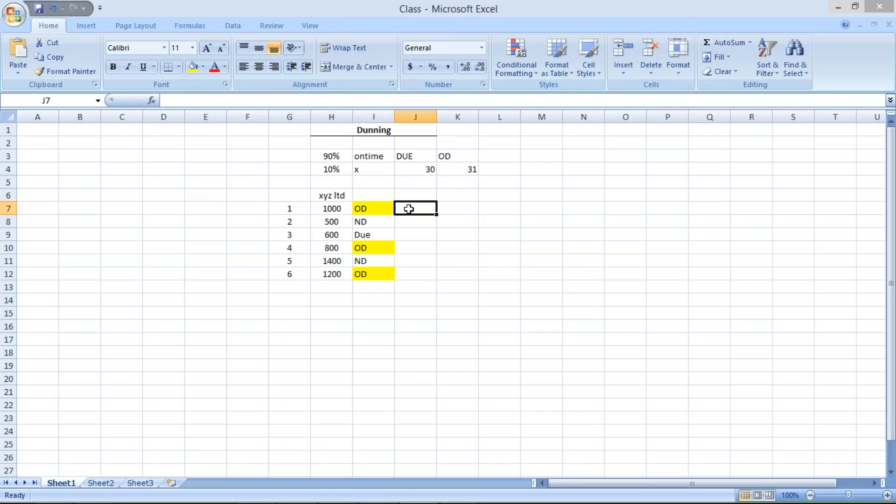
type("1")
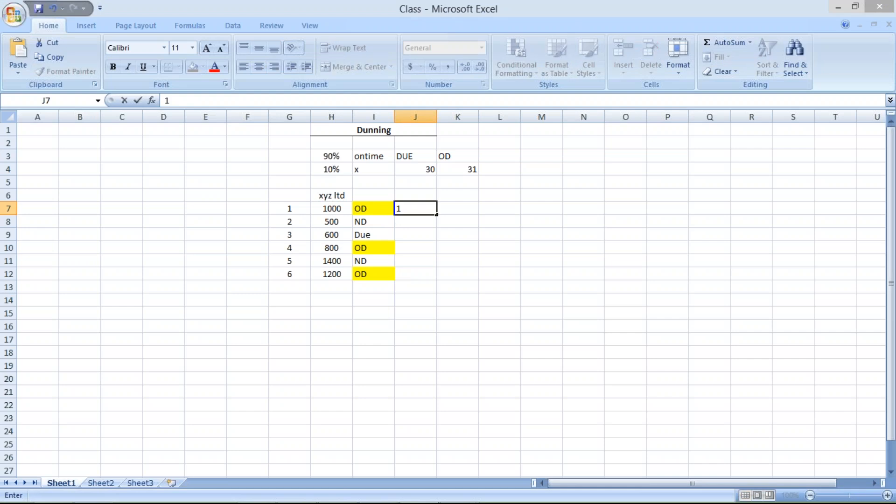
key("BackSpace")
key("Return")
- Enter 1, 2, 3 and 4 in cells J7 to M7 beside the first OD amount
left_click(420, 207)
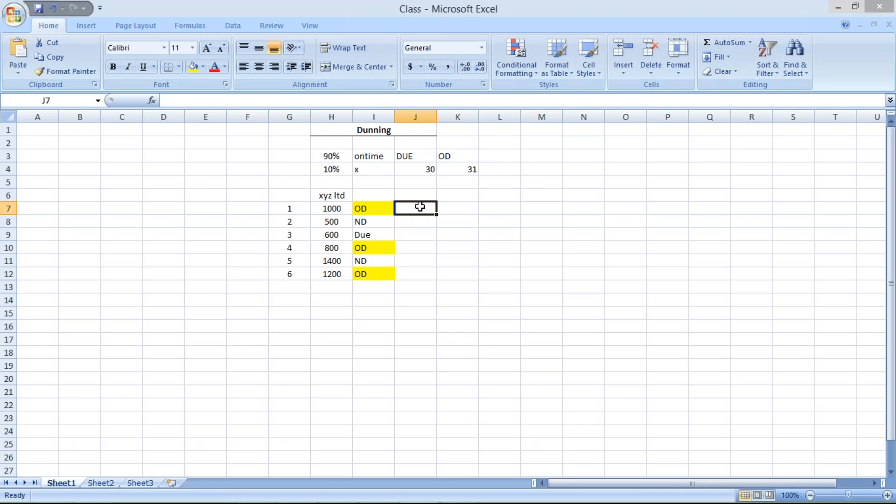
type("1")
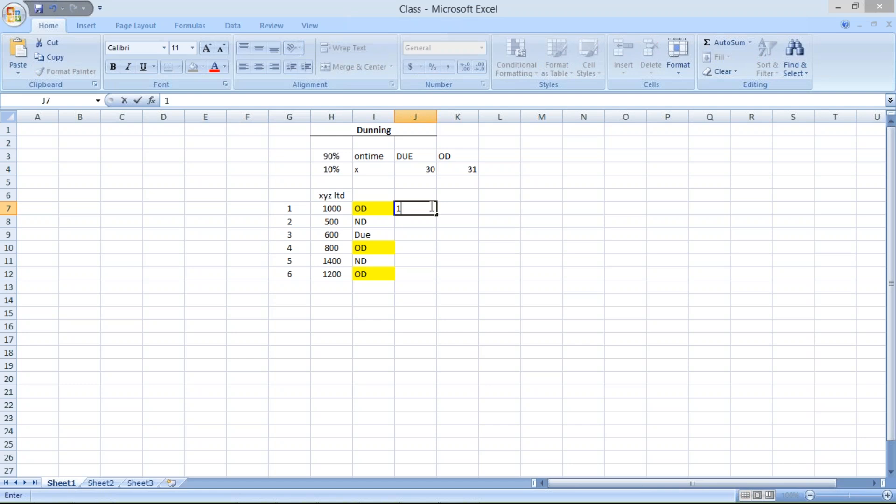
left_click(455, 209)
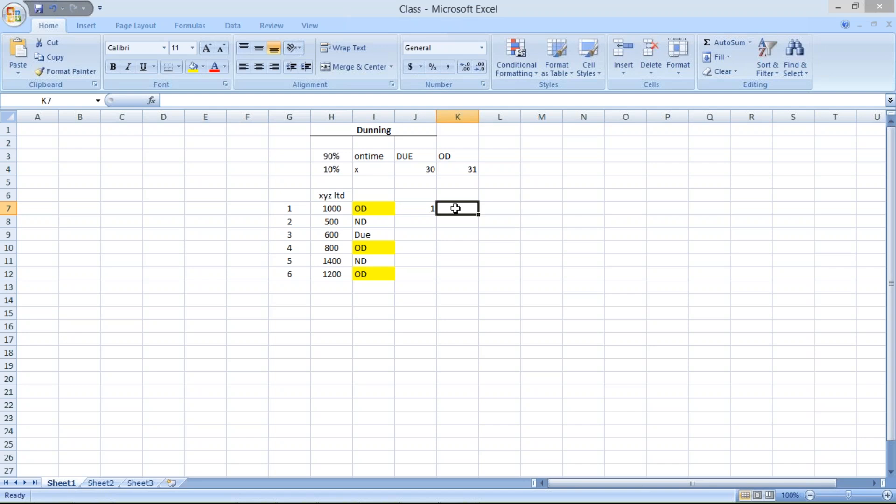
type("2")
key("Return")
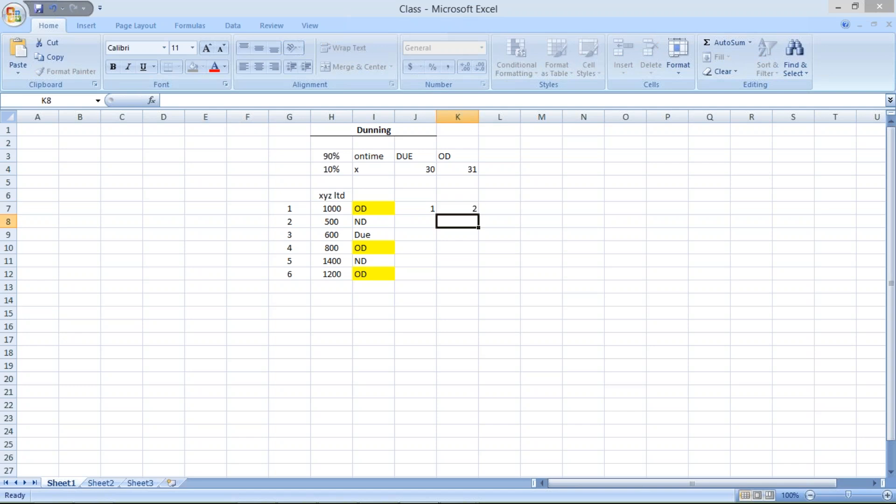
left_click(492, 204)
type("3")
key("Return")
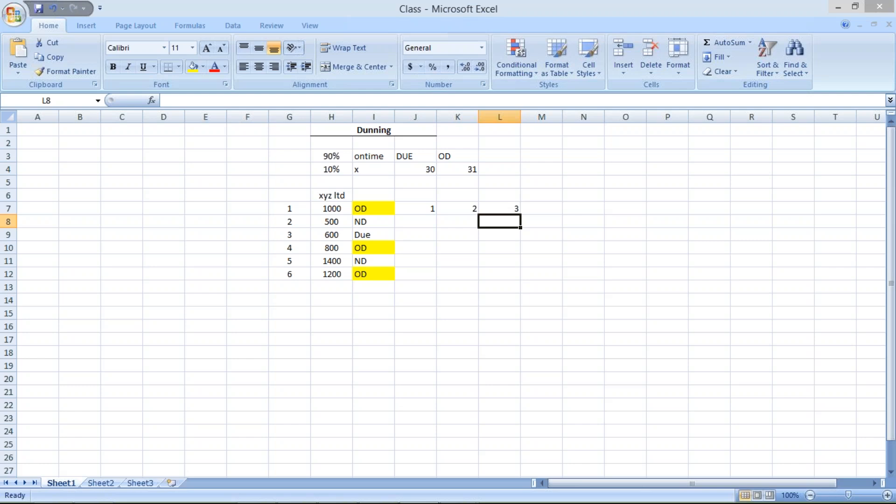
left_click(540, 209)
type("4")
key("Return")
- Enter the date 01.01.2017 in cell J6 above the first dunning level and fit column J to it
left_click(575, 209)
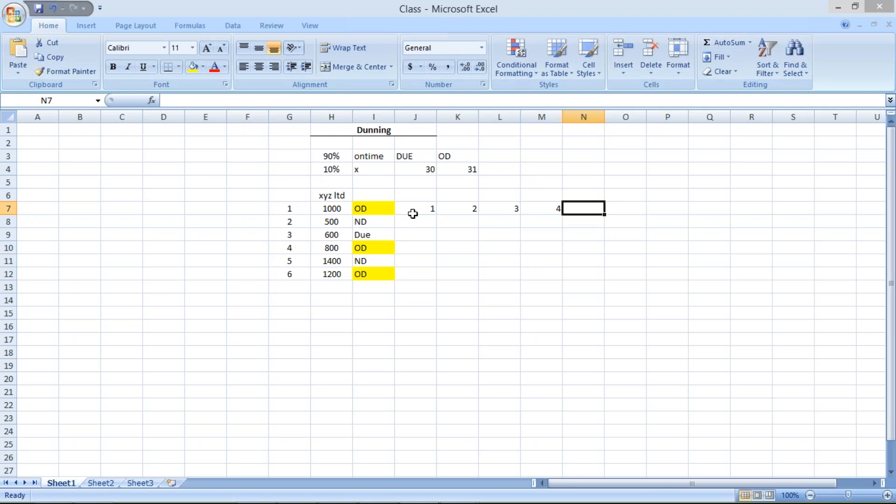
left_click(412, 214)
left_click(474, 208)
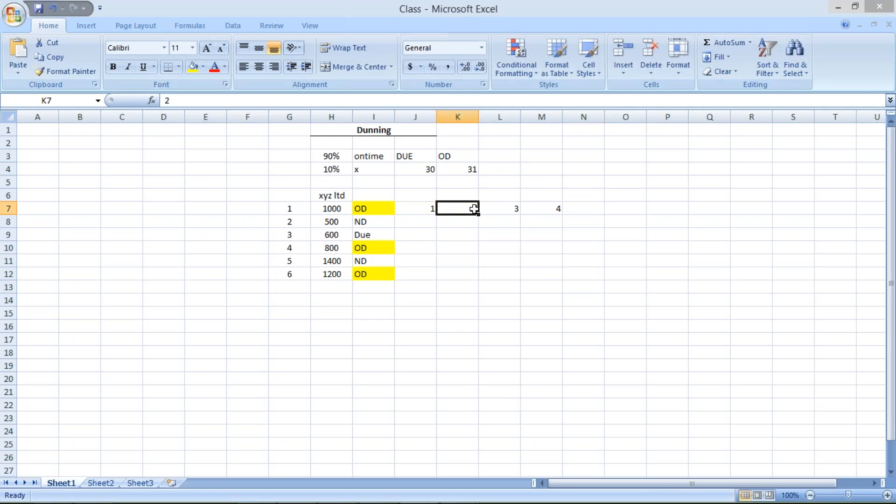
left_click(424, 193)
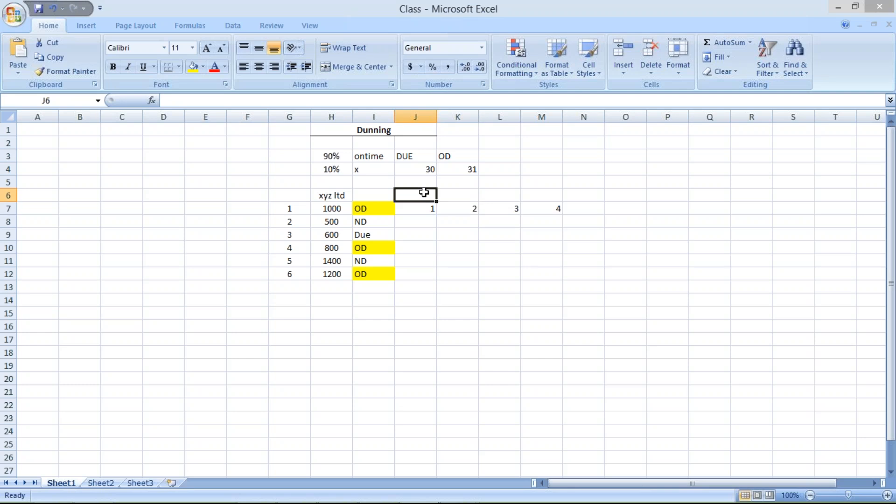
type("01.0")
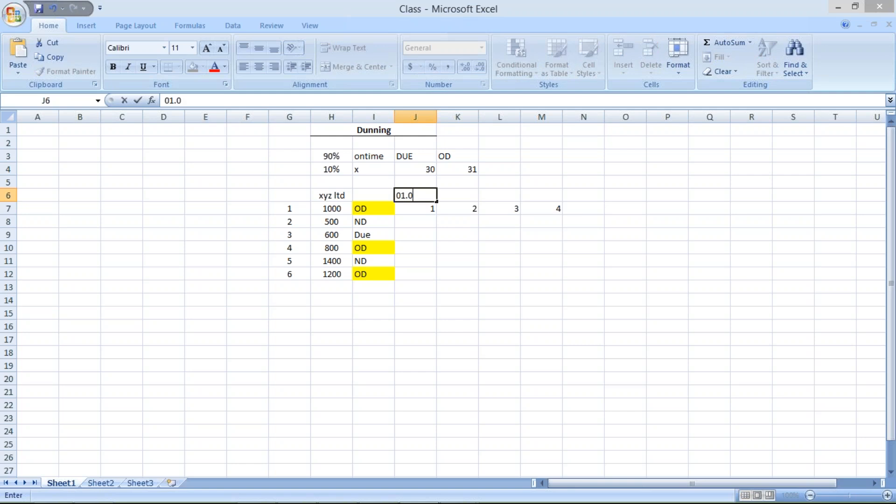
type("1.2017")
key("Return")
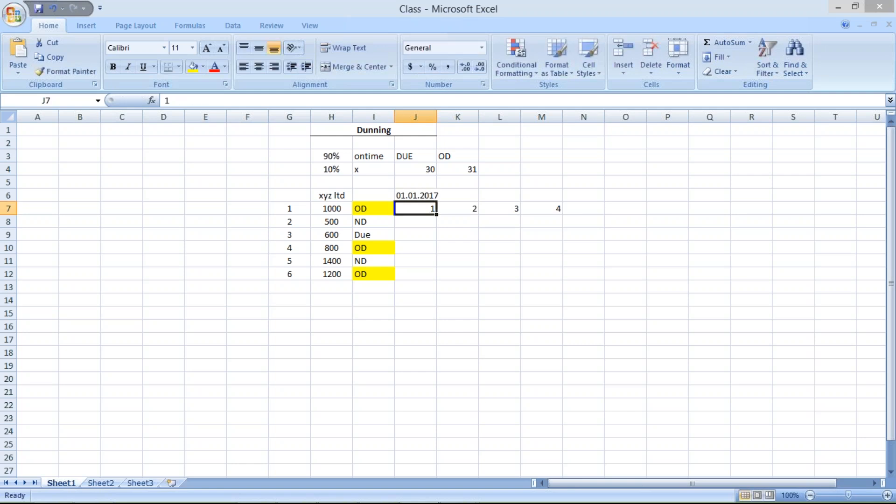
double_click(437, 117)
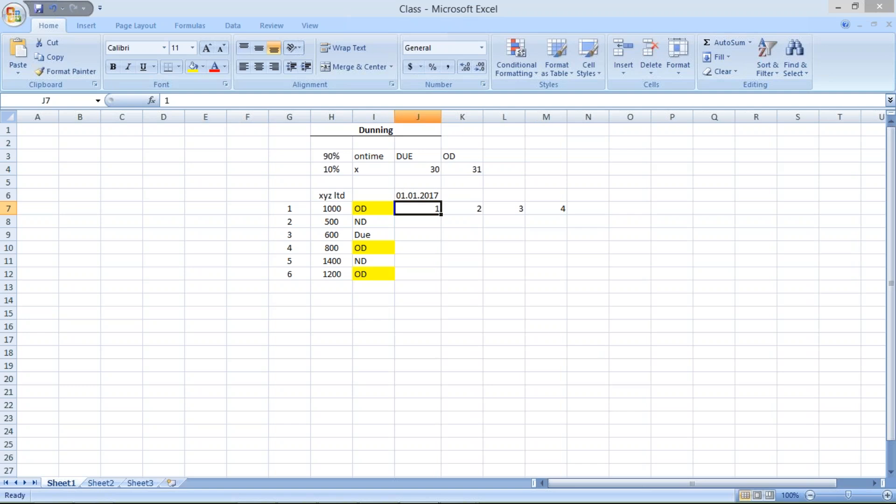
- Enter the date 11.01.2017 in cell K6 above level 2 and fit column K to it
left_click(464, 197)
type("2")
key("BackSpace")
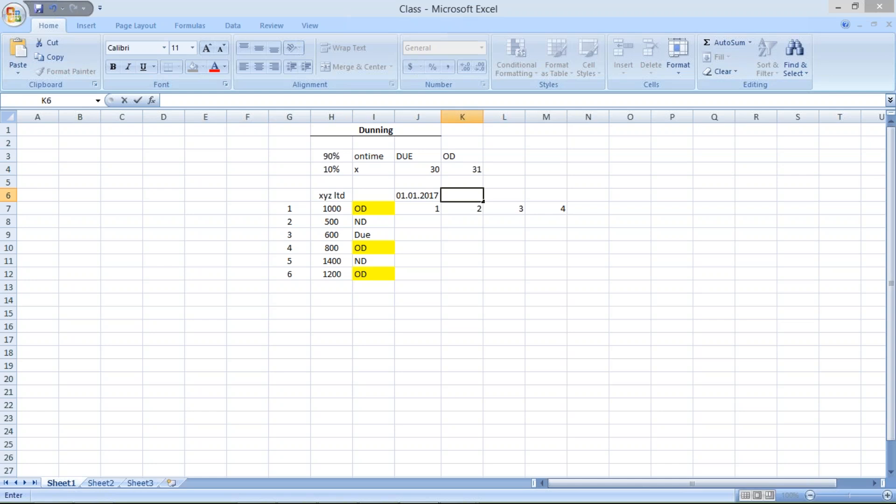
type("11.01.2017")
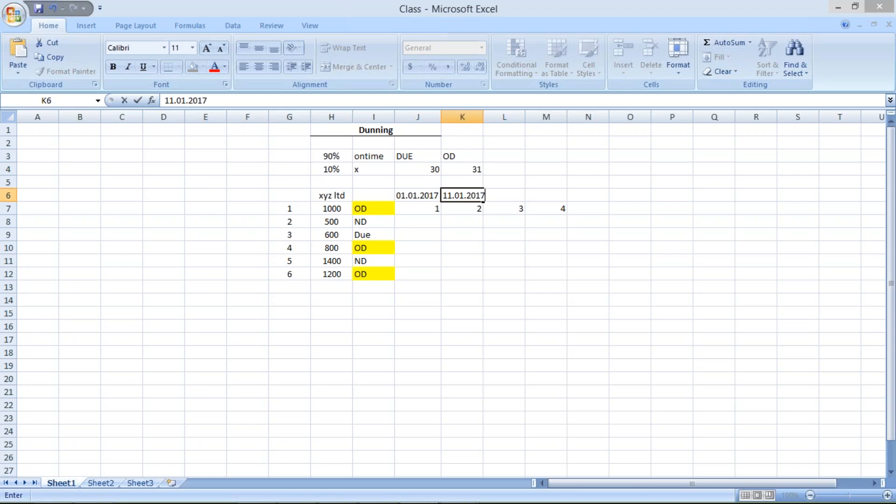
double_click(483, 116)
left_click(480, 117)
- Enter the date 21.02.2017 in cell L6 above level 3 and fit column L to it
left_click(508, 192)
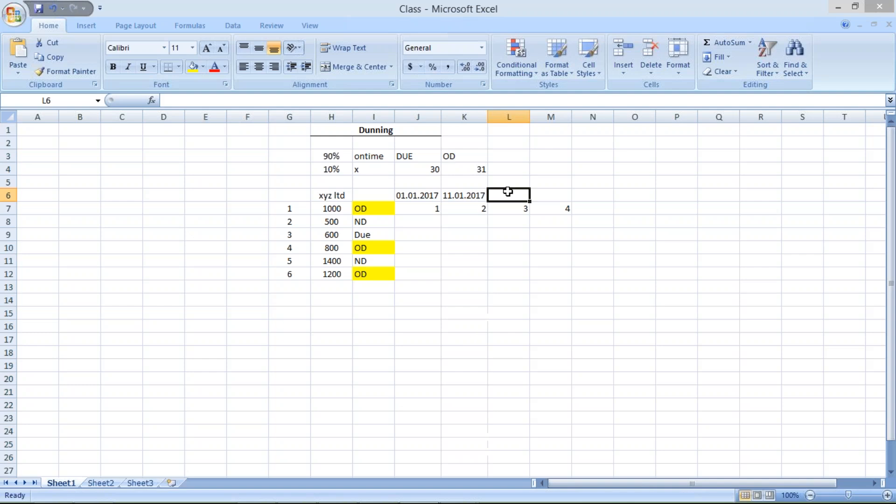
type("21")
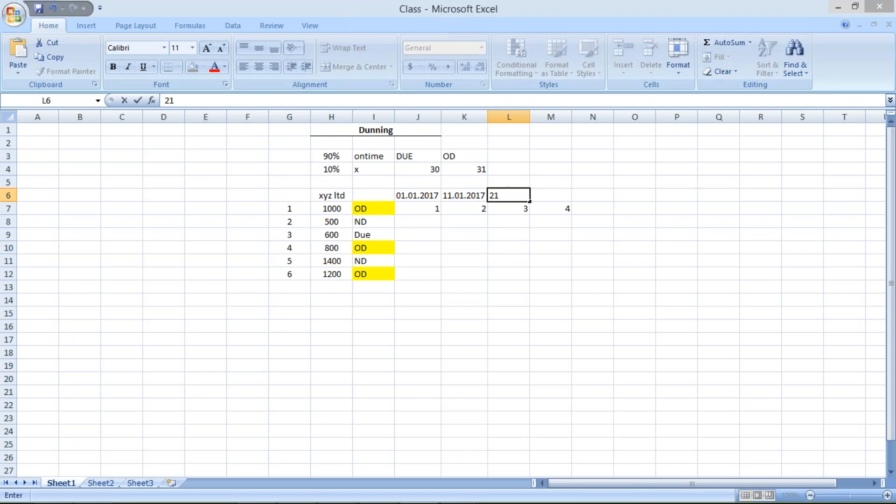
type(".02.2017")
key("F2")
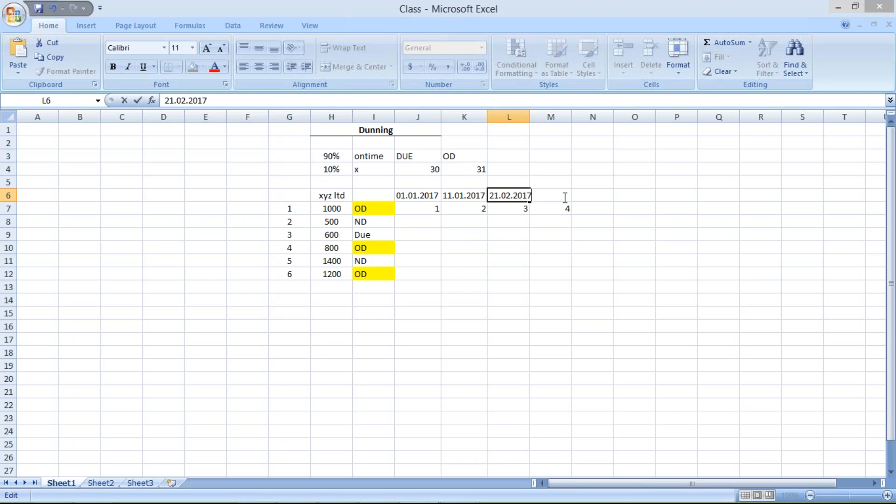
double_click(529, 117)
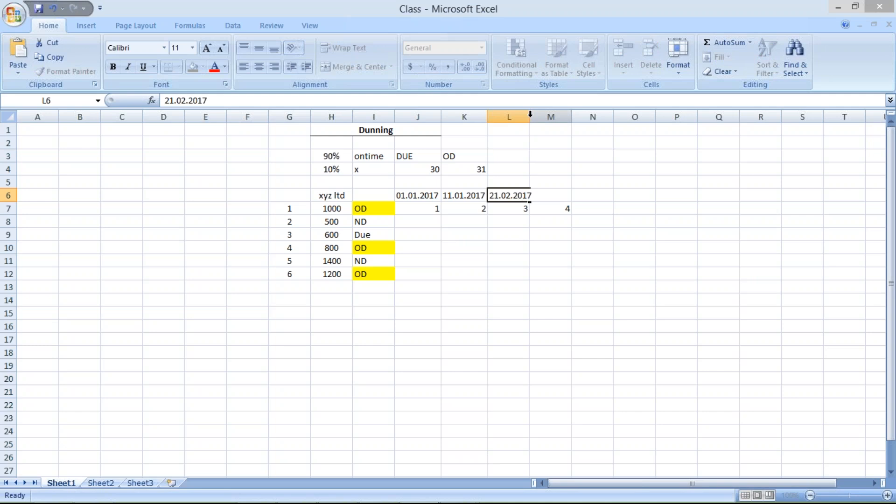
left_click(463, 209)
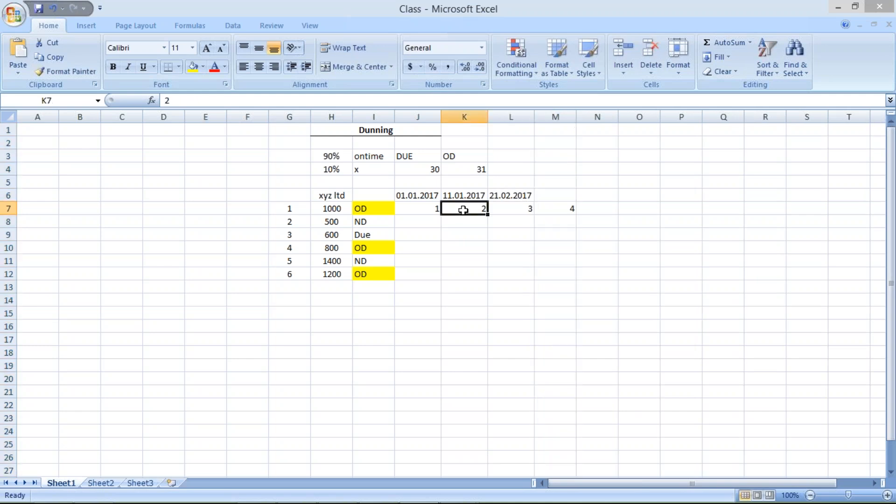
- Switch to the SAP dunning procedure overview and place the cursor in the number of dunning levels field
mouse_move(458, 490)
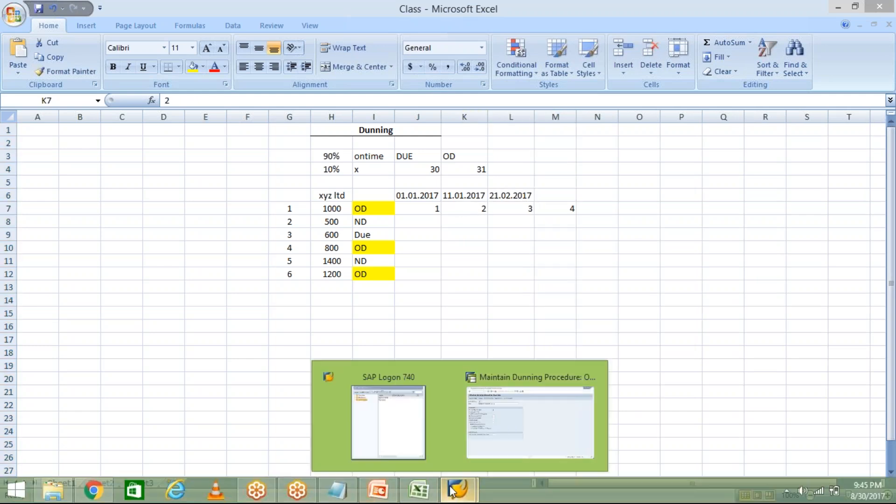
left_click(512, 424)
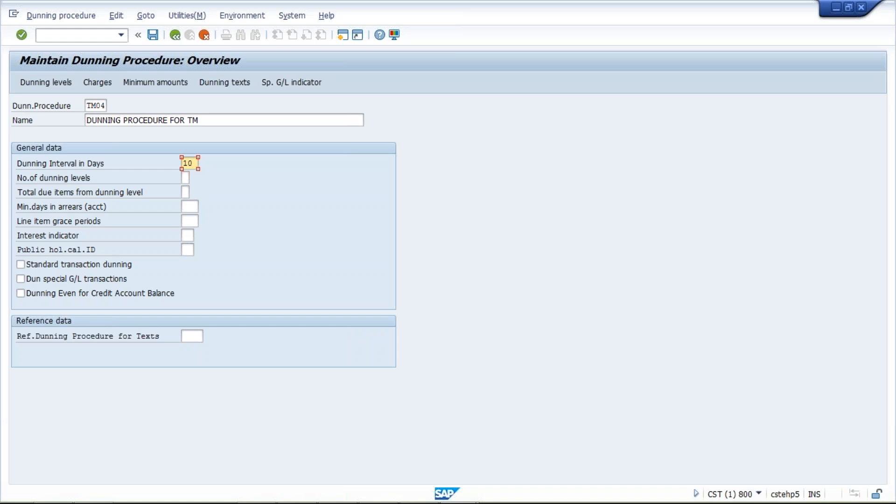
left_click(185, 178)
- Switch back to the Class workbook in Excel and review dunning levels 1 and 2 in row 7
left_click(419, 491)
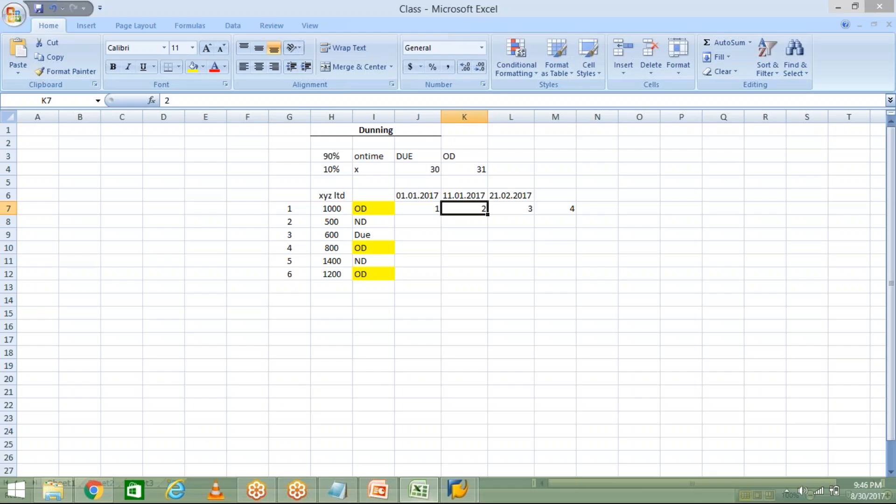
left_click(427, 211)
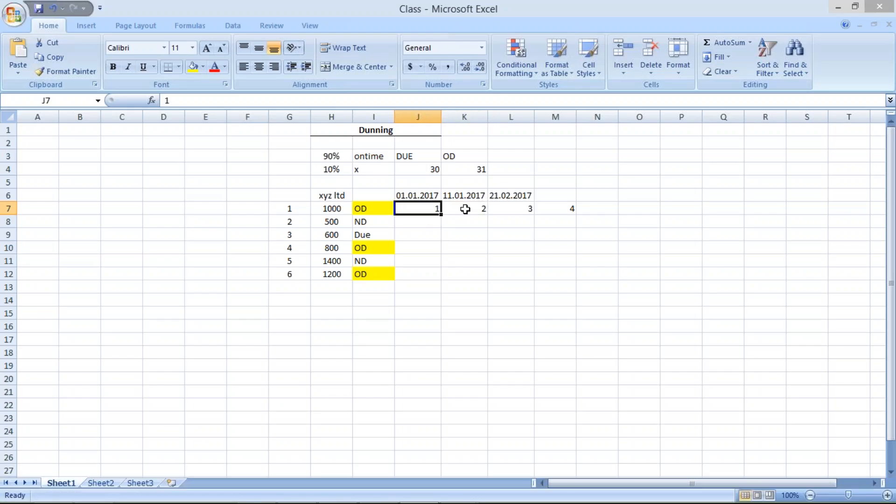
left_click(465, 209)
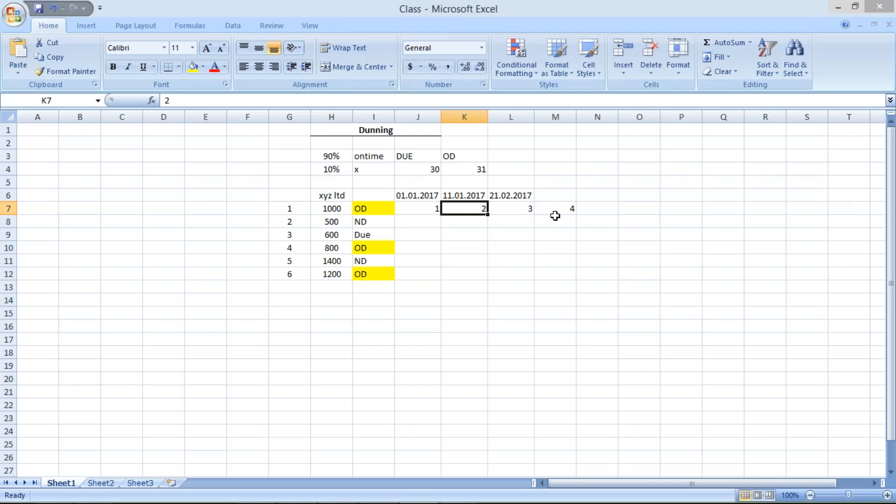
- Switch to SAP and set the number of dunning levels of procedure TM04 to 4
left_click(459, 492)
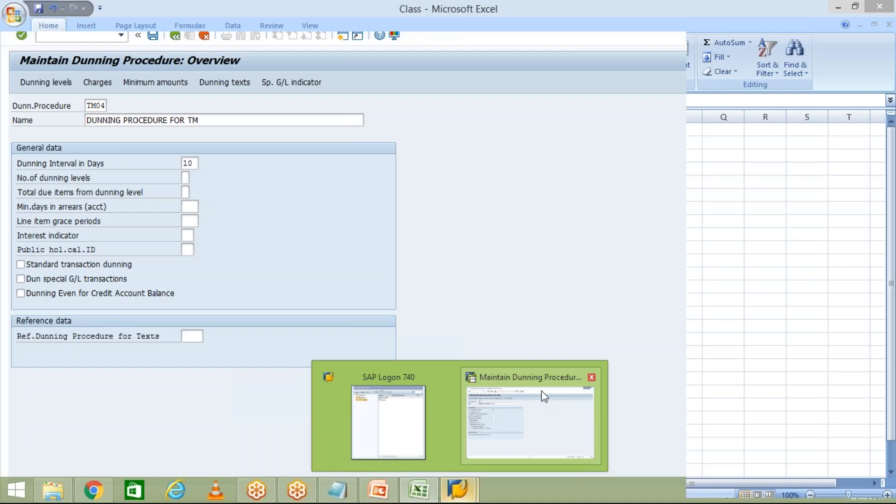
left_click(544, 396)
type("4")
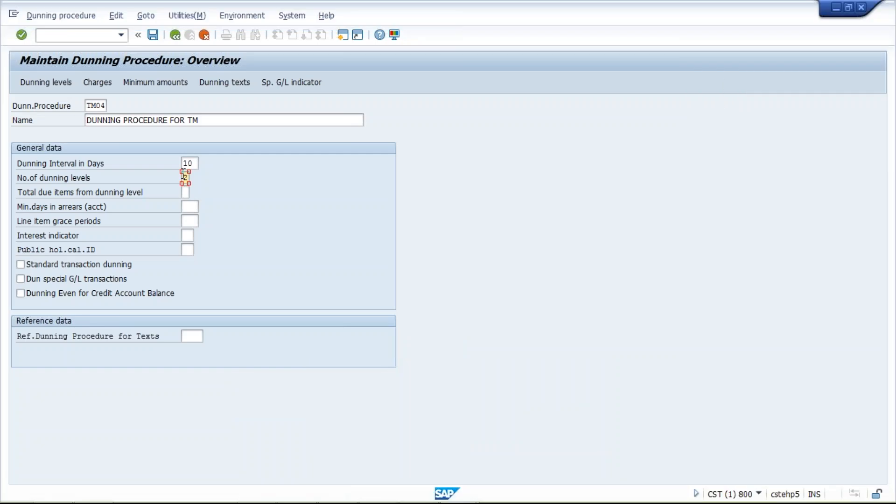
key("BackSpace")
type("4")
left_click(753, 430)
left_click(457, 368)
- Go over the dunning interval and minimum days in arrears fields, ending in the line item grace periods field
left_click(197, 163)
left_click(196, 207)
left_click(191, 222)
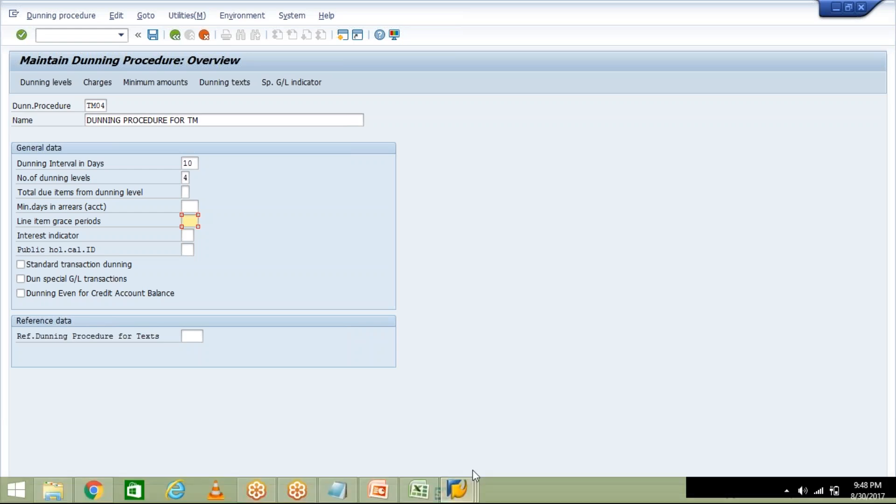
- Switch to the Class workbook in Excel, enter the date 01.01.2017 in cell F7 and widen column F to fit it
left_click(424, 485)
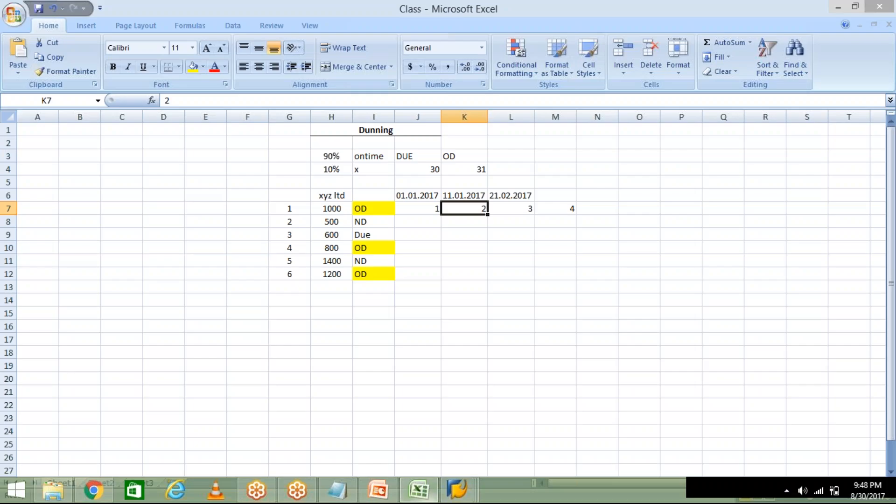
left_click(461, 250)
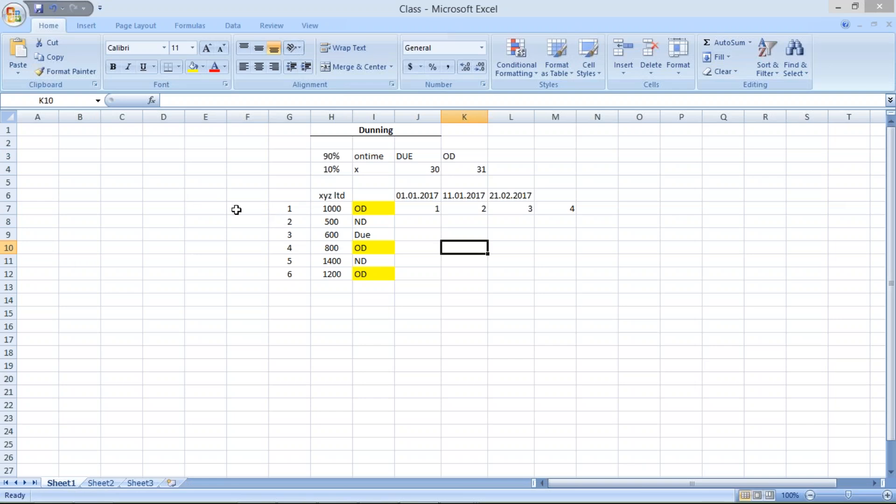
left_click(333, 209)
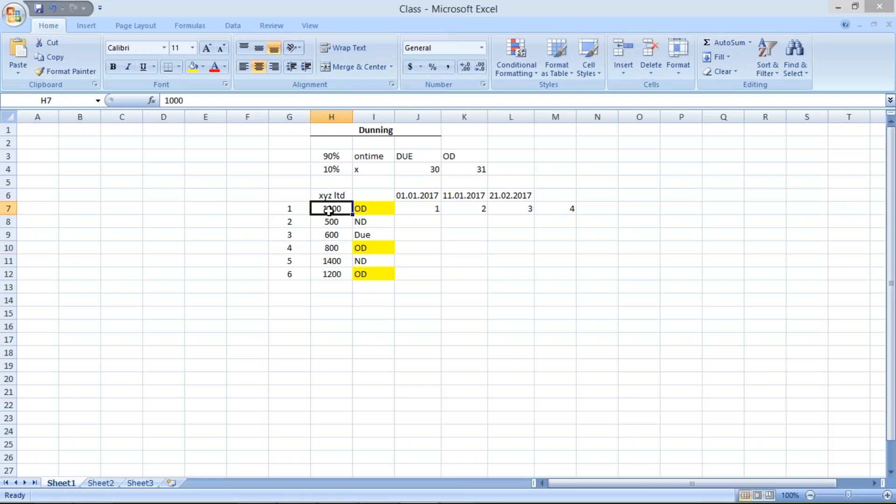
left_click(234, 213)
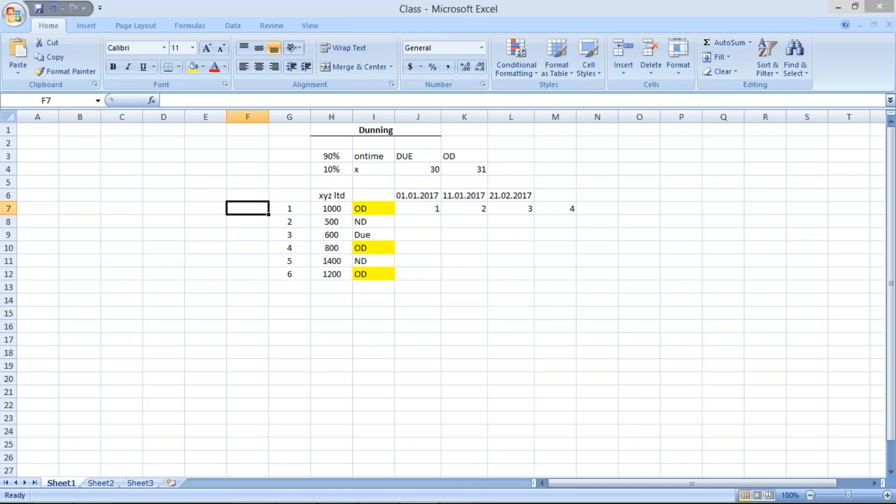
type("01")
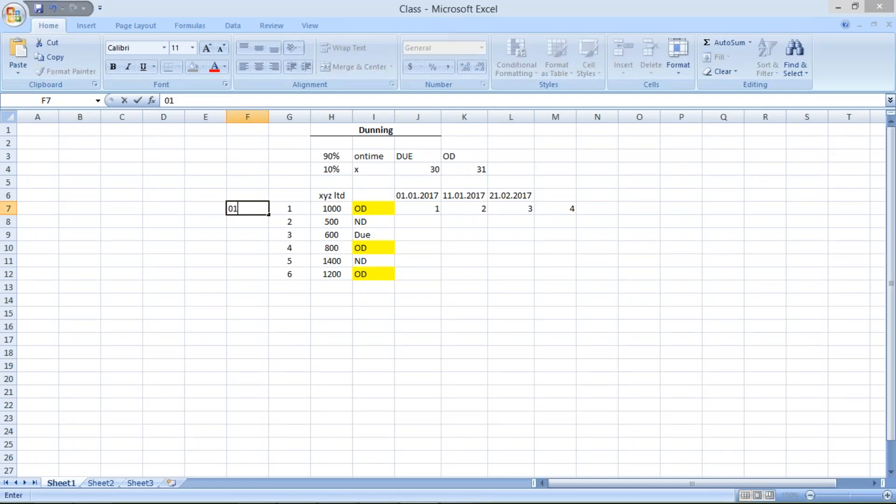
key("Return")
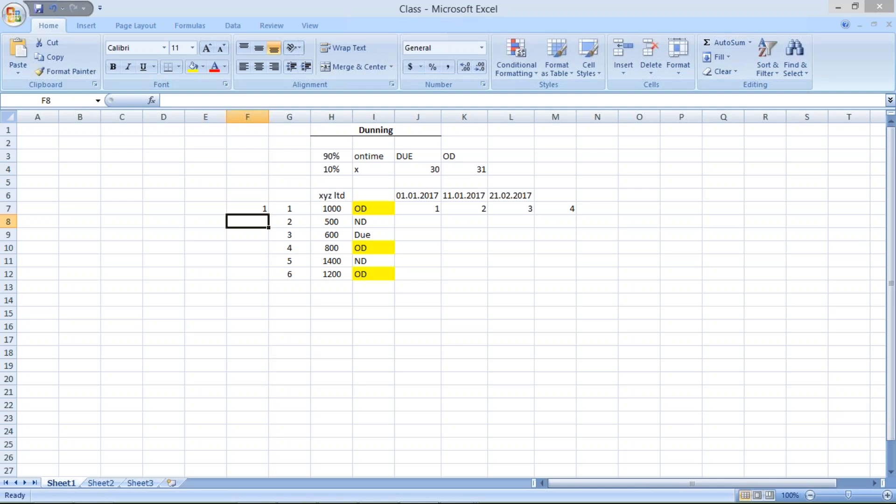
left_click(237, 207)
type("01.01.2017")
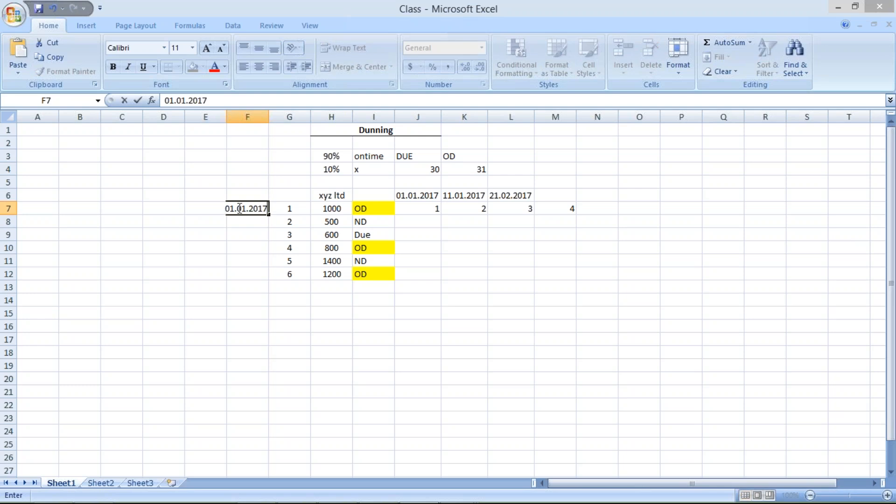
left_click(280, 208)
left_click_drag(268, 115, 273, 115)
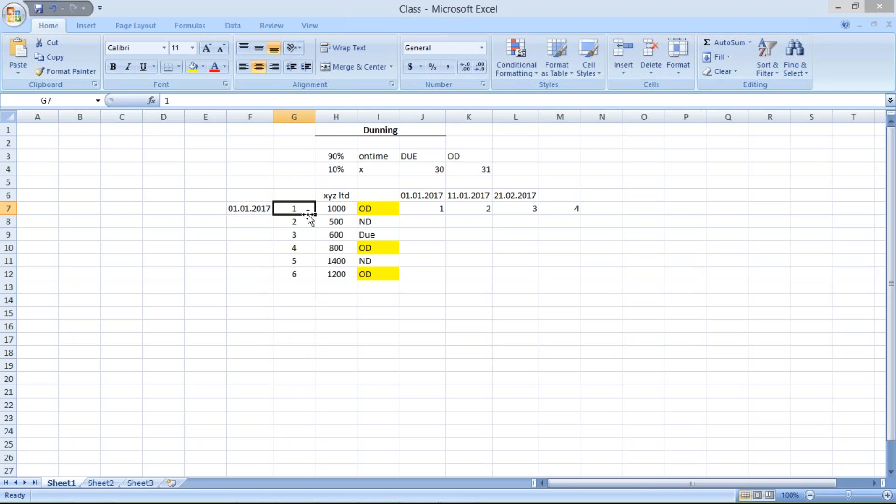
- Replace the serial number in cell G7 with the date 30.01.2017 and fit column G to it
type("30.0")
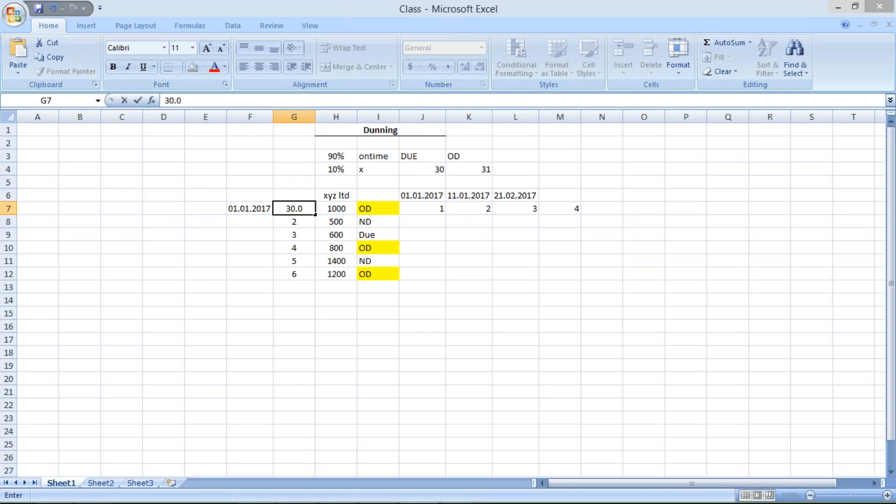
type("12017")
left_click(295, 208)
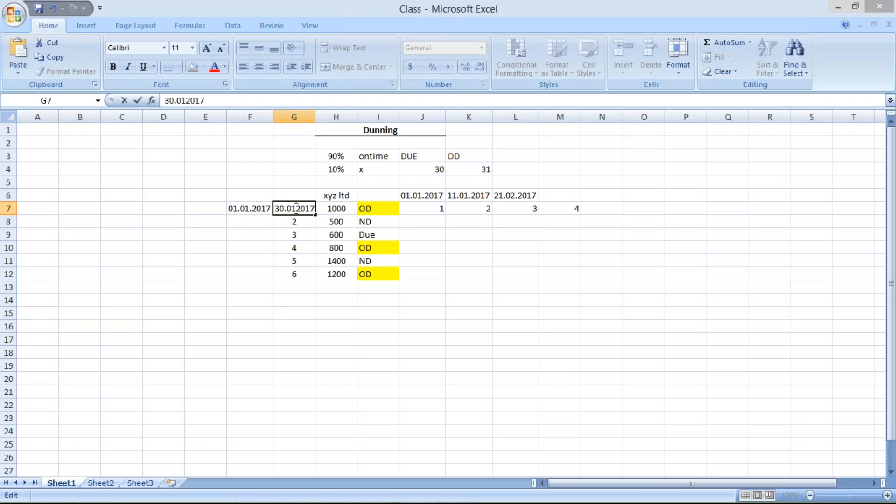
type(".")
key("Return")
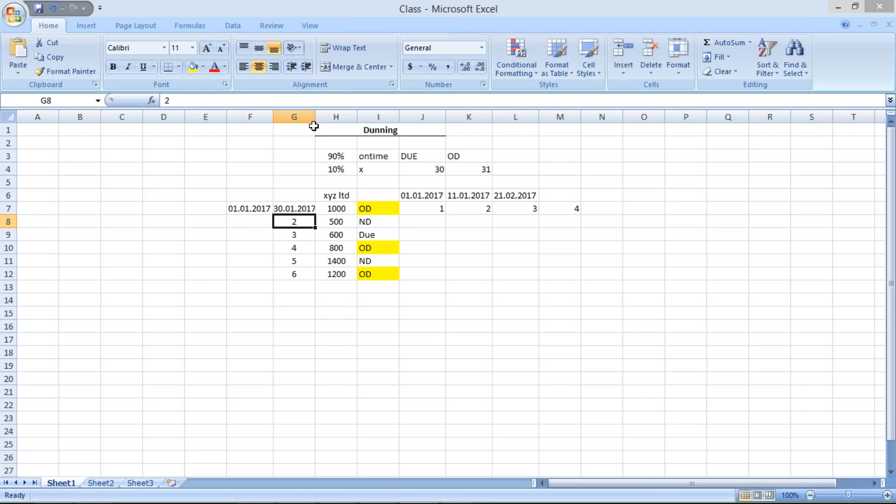
double_click(314, 119)
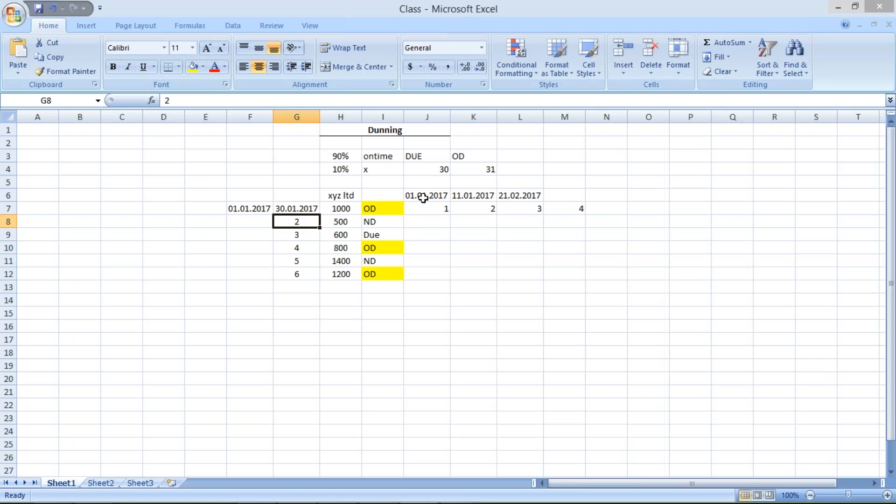
- Enter the date 05.02.2017 in cell I6 and fit column I to it
left_click(396, 193)
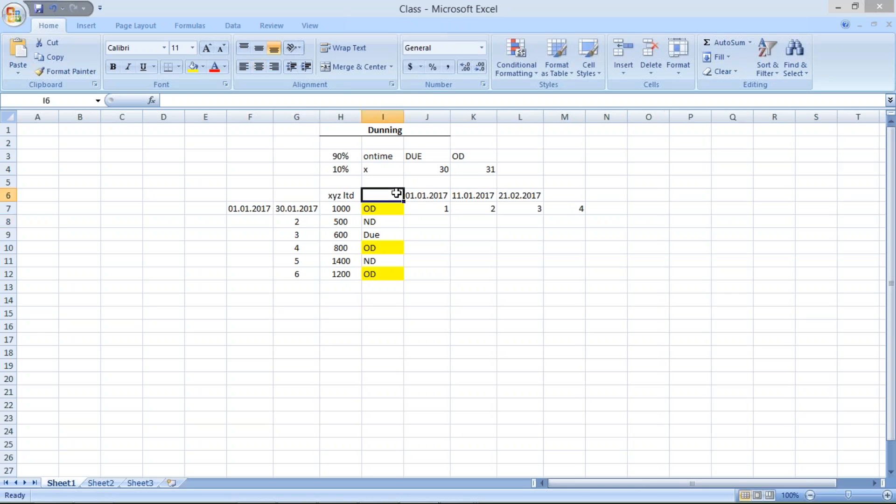
type("05.02.2017")
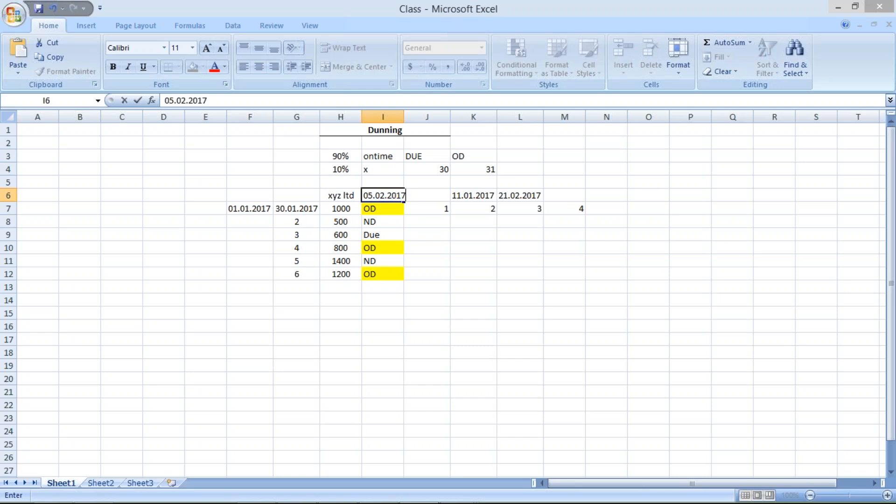
key("Return")
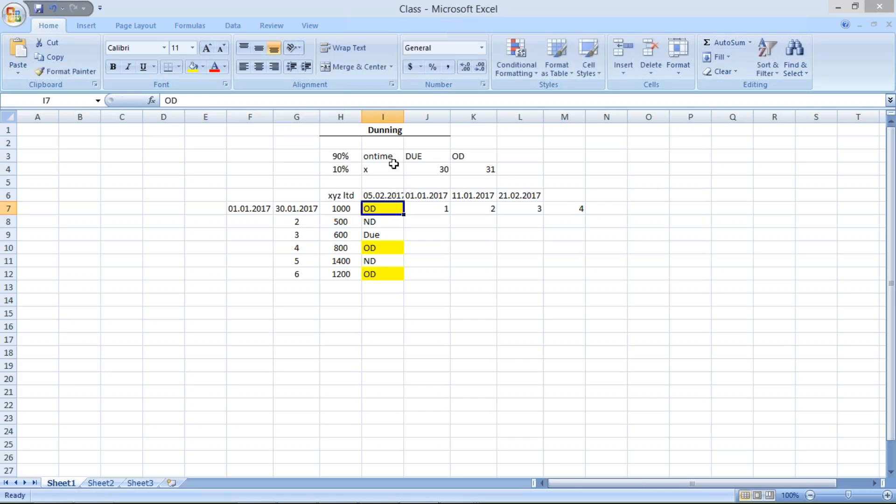
double_click(404, 117)
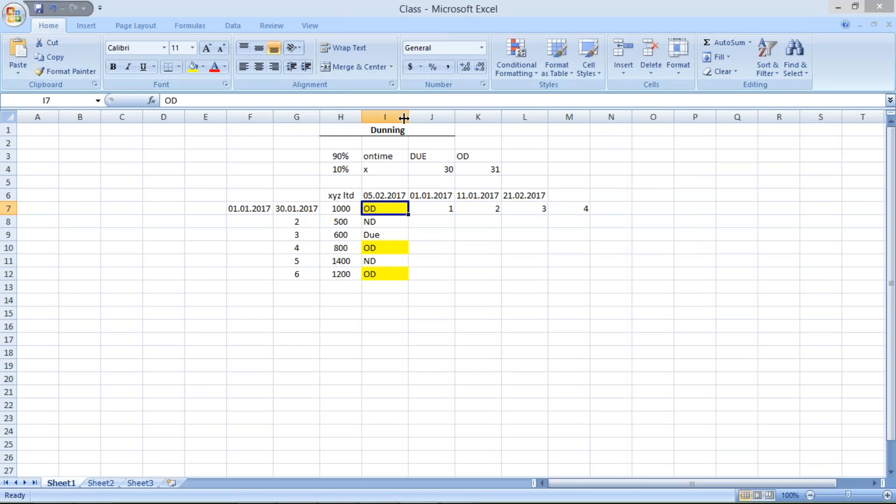
- Clear the contents of the remaining item rows in G8:I13 and of the dunning dates and levels in J5:N8
left_click(341, 207)
left_click_drag(287, 224, 384, 286)
key("Delete")
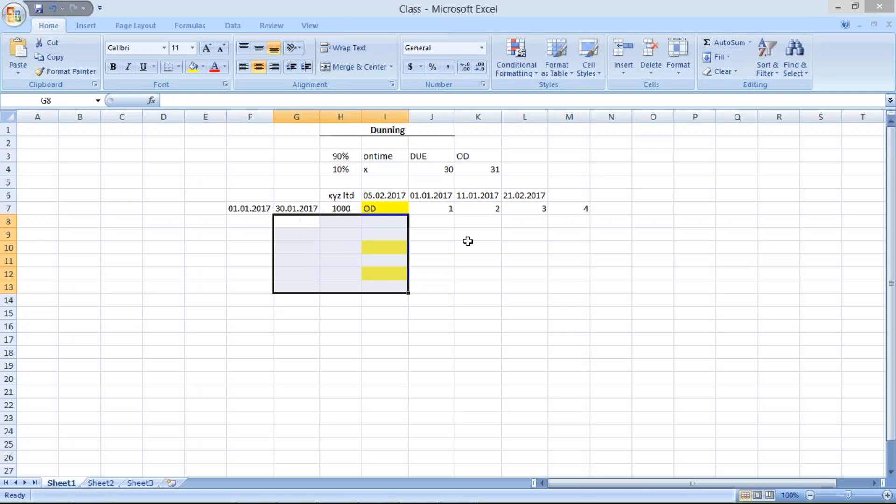
left_click_drag(427, 183, 625, 222)
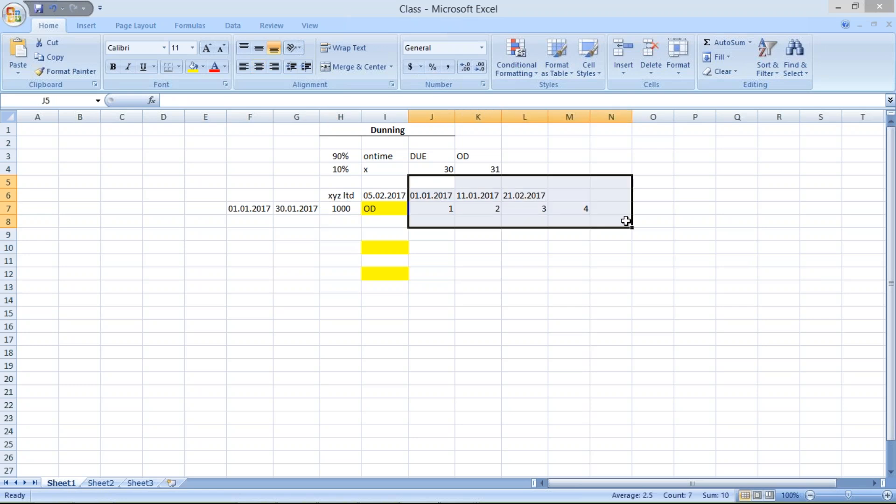
key("Delete")
left_click(306, 274)
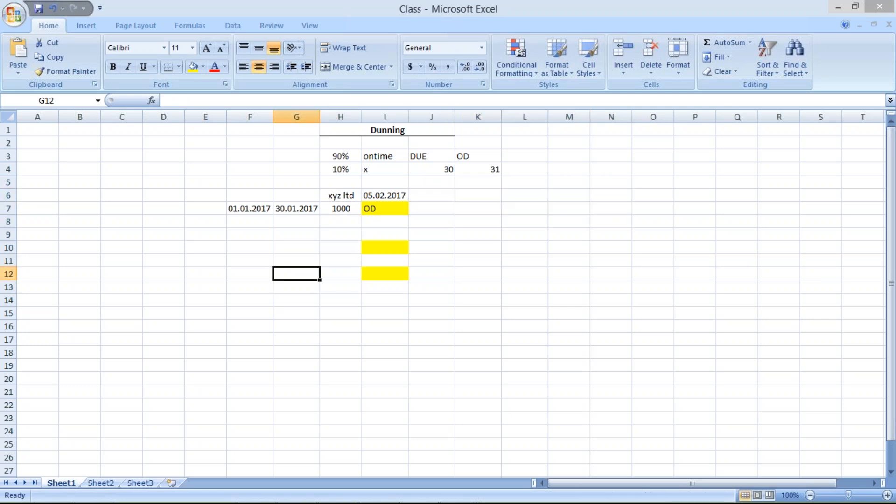
- Move the company label xyz ltd from cell H6 up to cell H5
left_click(332, 194)
key("ctrl+c")
left_click(328, 182)
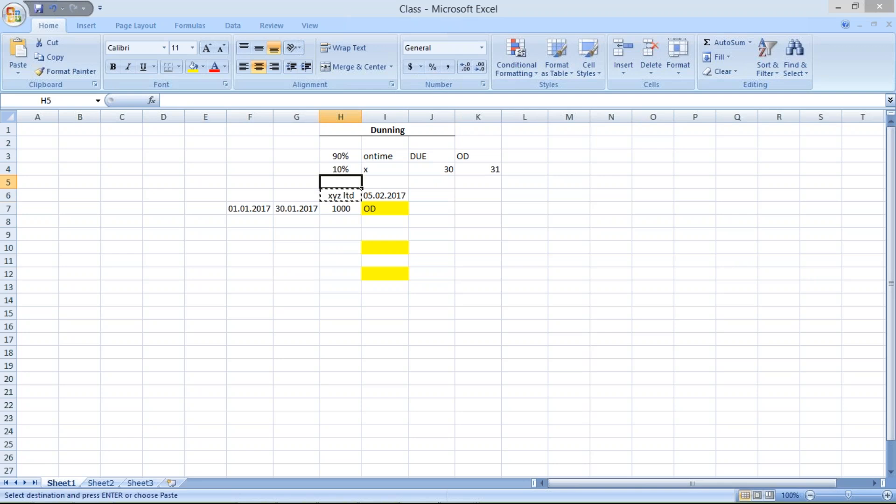
key("Return")
left_click(440, 236)
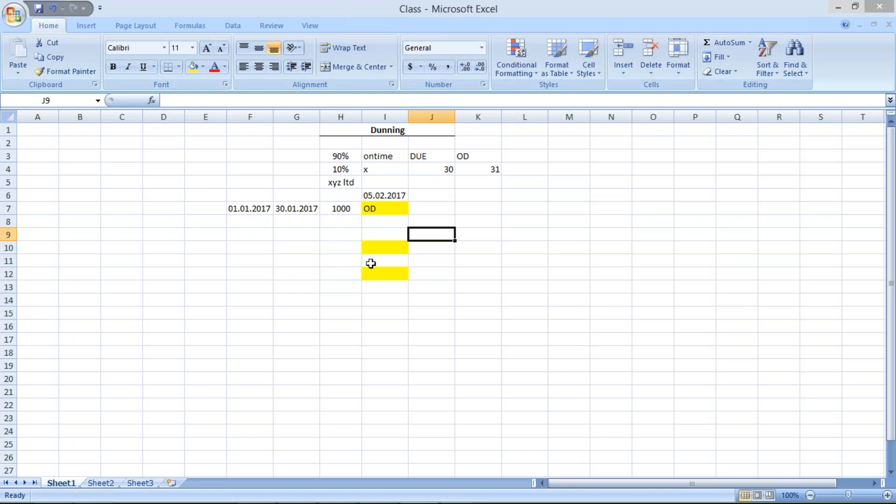
- Remove the yellow fill from cells I10 and I12 by applying empty cell E12's format, and make the amount in H7 bold
left_click_drag(371, 248, 392, 301)
left_click(476, 256)
left_click(189, 271)
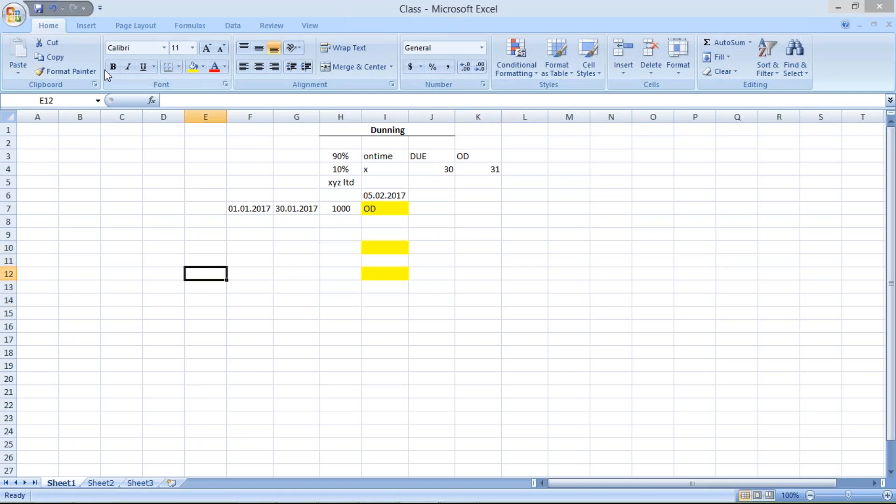
left_click(65, 71)
left_click_drag(376, 230, 454, 345)
left_click(518, 297)
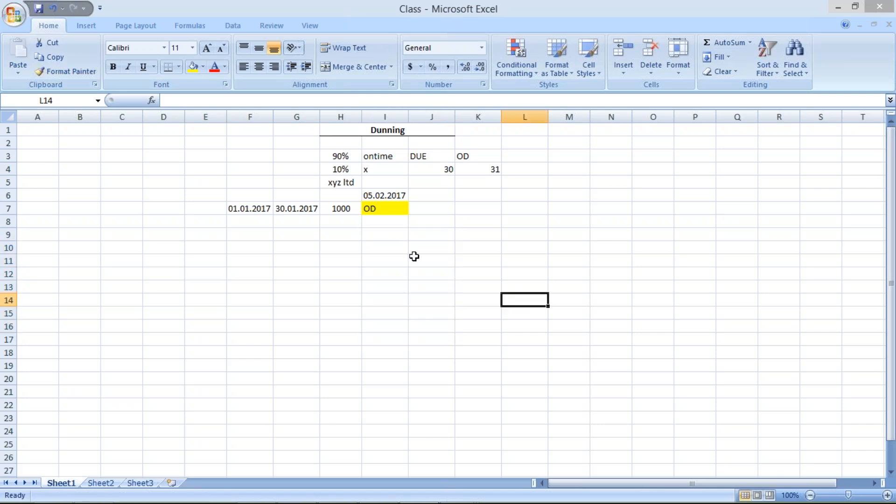
left_click(330, 211)
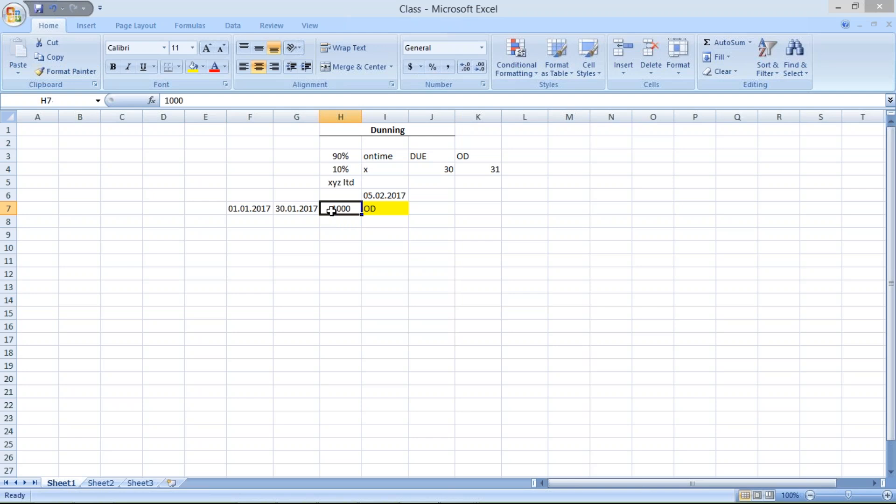
key("ctrl+b")
- Go over the dates in F7, G7 and I6, the OD status in I7 and the amount in H7
left_click(250, 207)
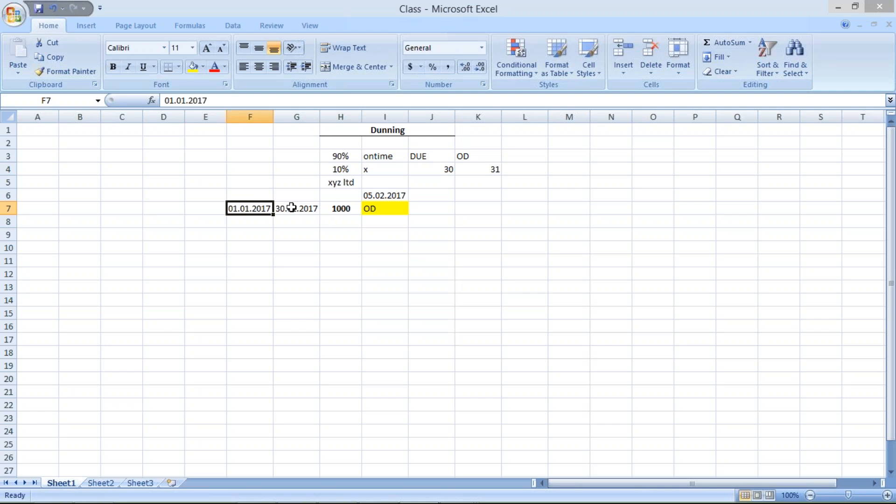
left_click(292, 208)
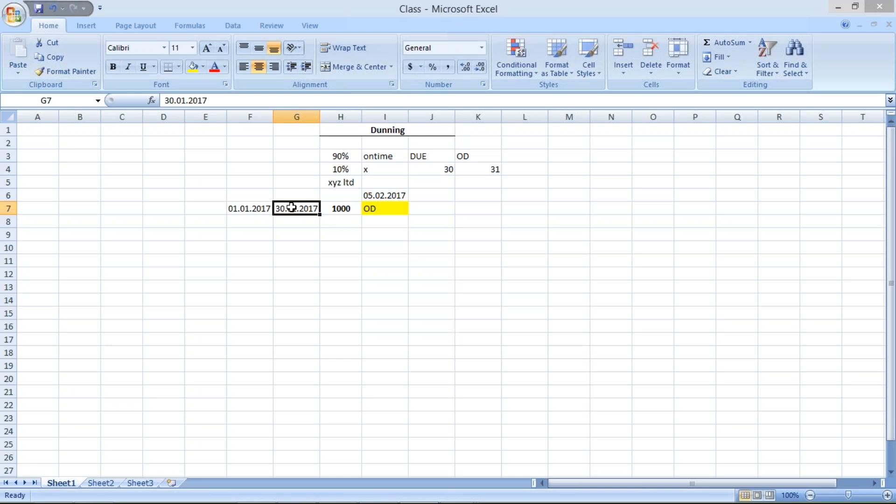
left_click(393, 195)
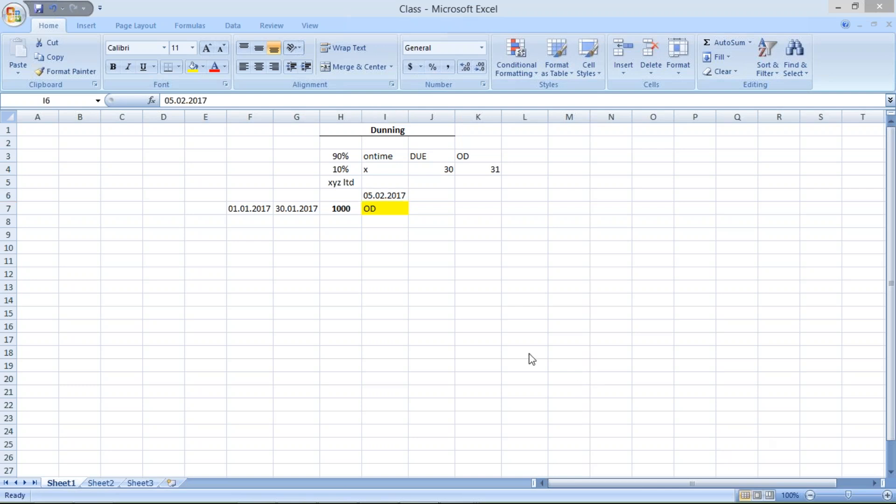
left_click(423, 255)
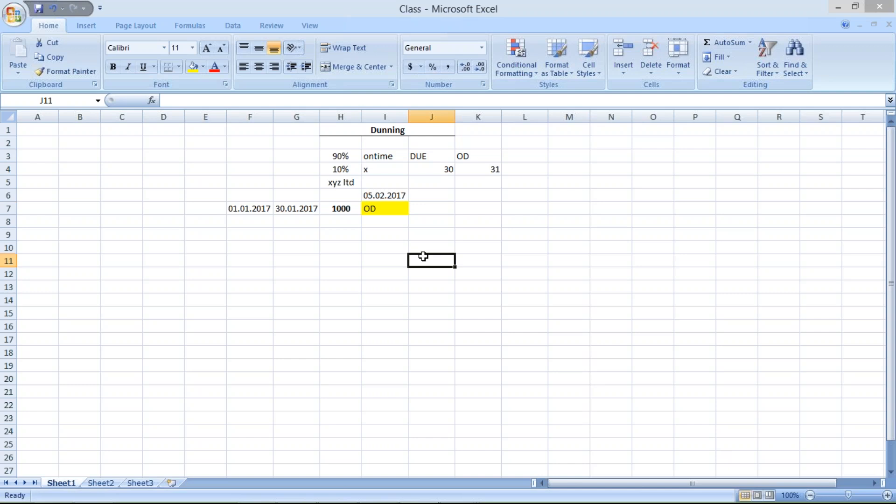
left_click(368, 195)
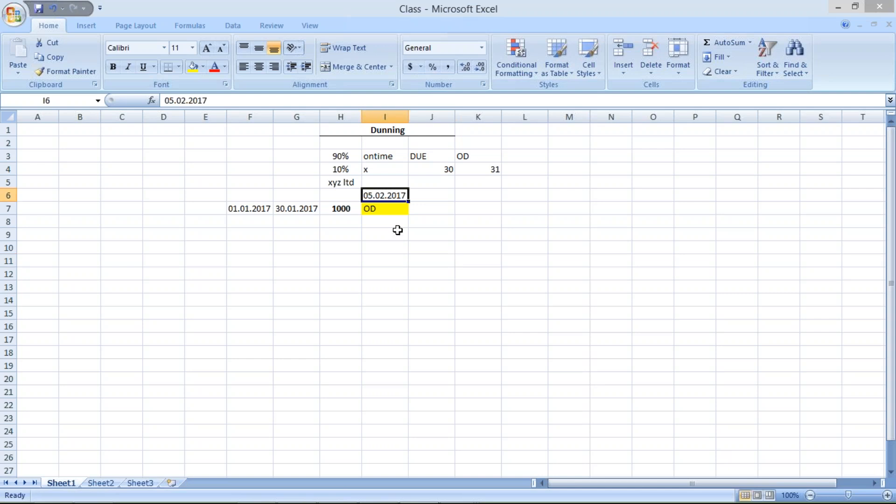
left_click(371, 209)
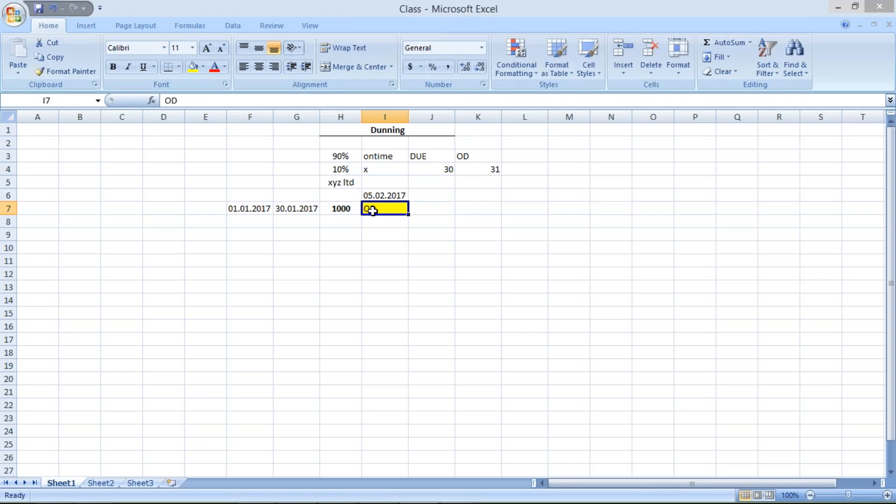
left_click(342, 210)
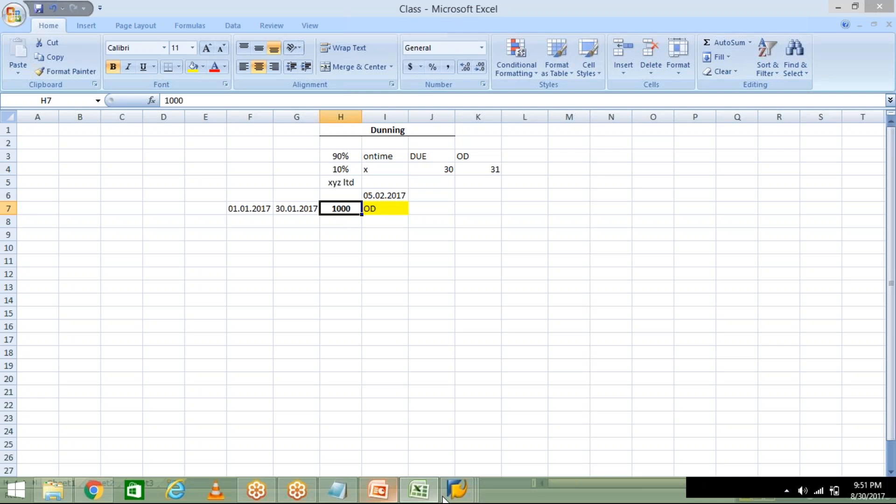
- Switch to the SAP Easy Access session and open the favourite FBL1N - Vendor Line Items
left_click(448, 499)
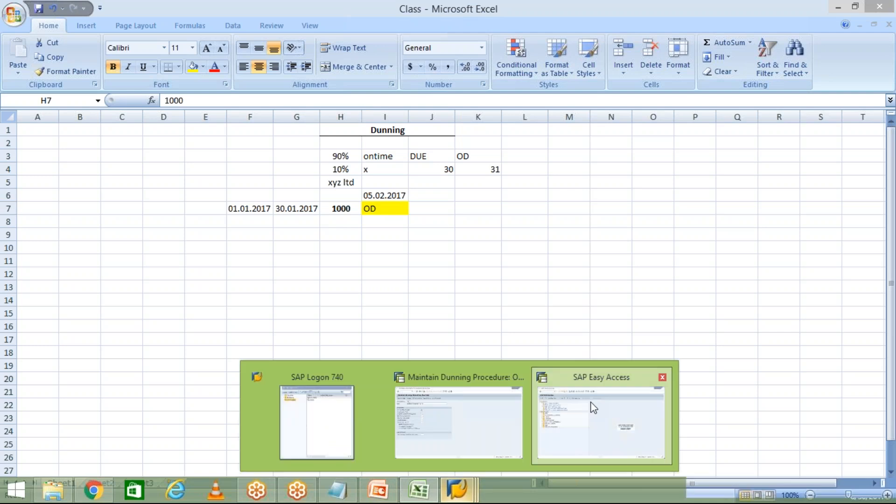
left_click(593, 407)
left_click(93, 119)
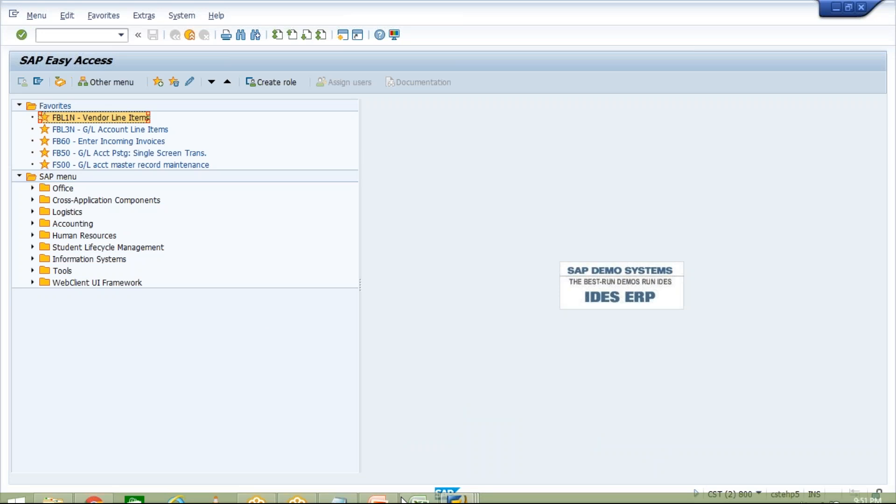
left_click(458, 497)
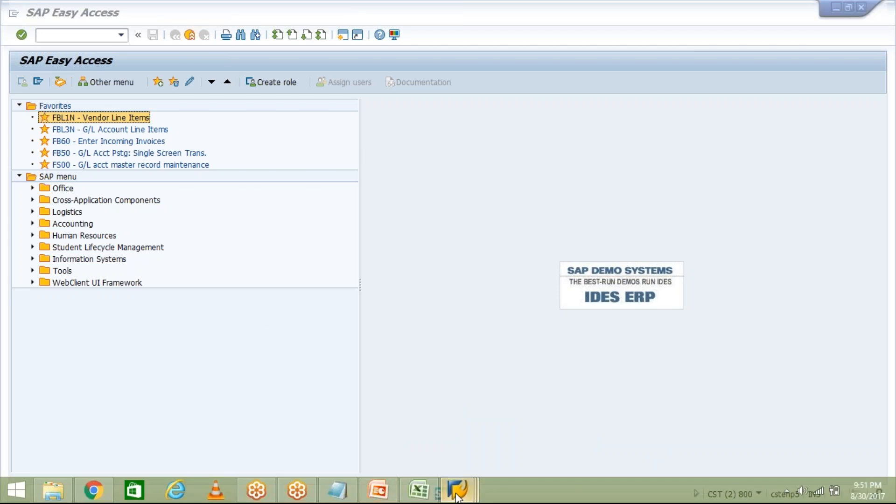
left_click(437, 258)
double_click(118, 119)
- Return to the Class workbook in Excel and review the OD status in cell I7
mouse_move(482, 498)
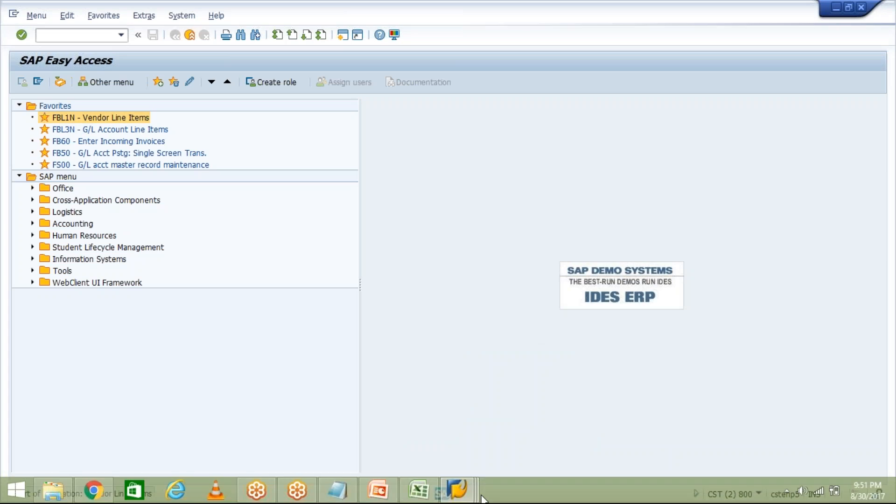
mouse_move(418, 490)
left_click(450, 389)
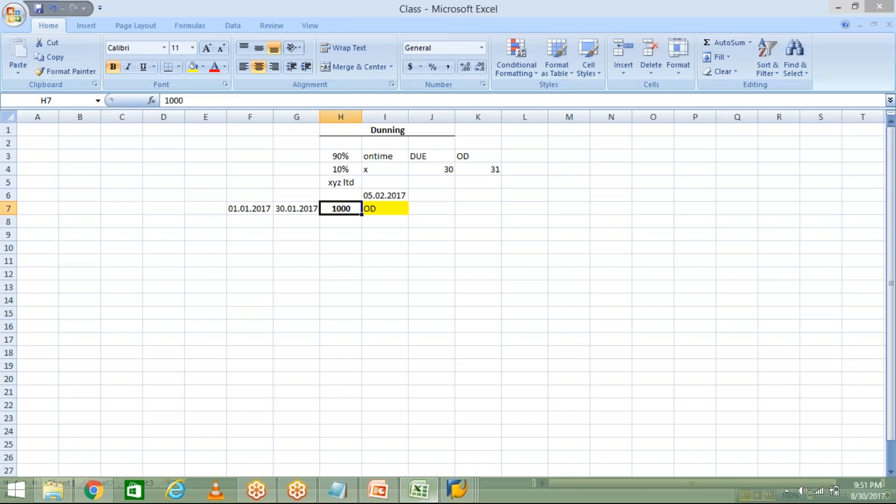
left_click(417, 219)
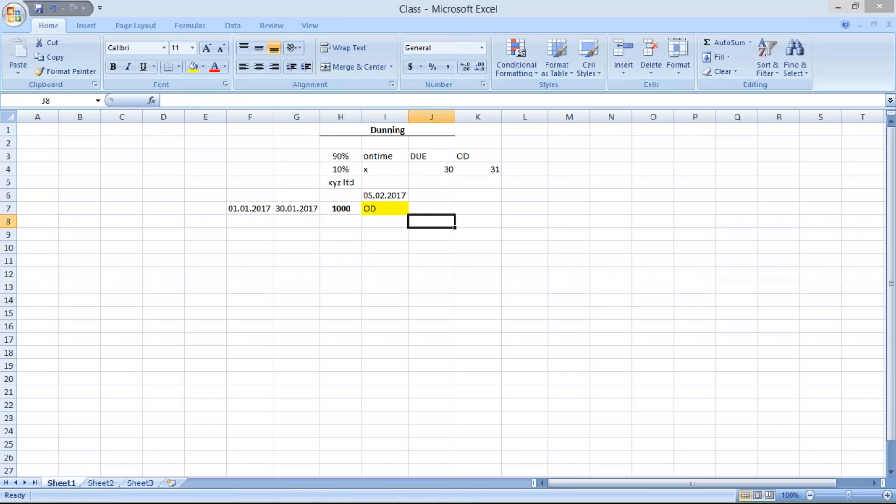
left_click(366, 209)
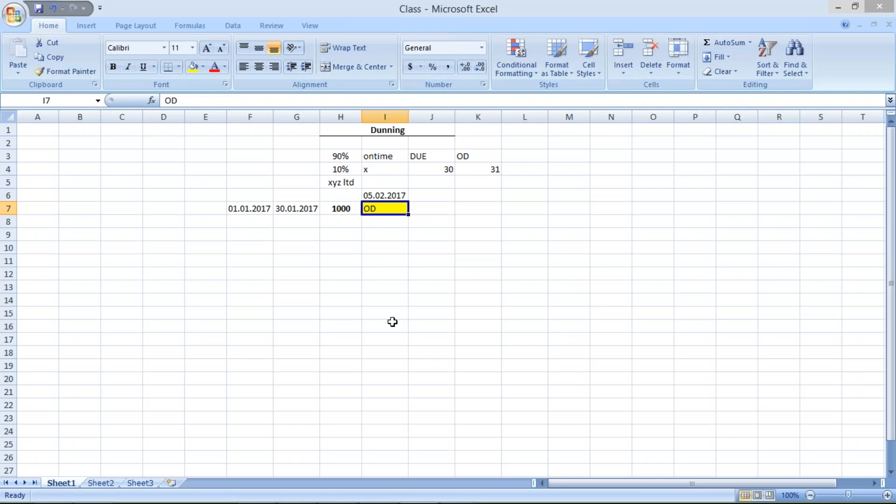
- Switch to the SAP Maintain Dunning Procedure window for TM04 and check the line item grace periods field
mouse_move(418, 501)
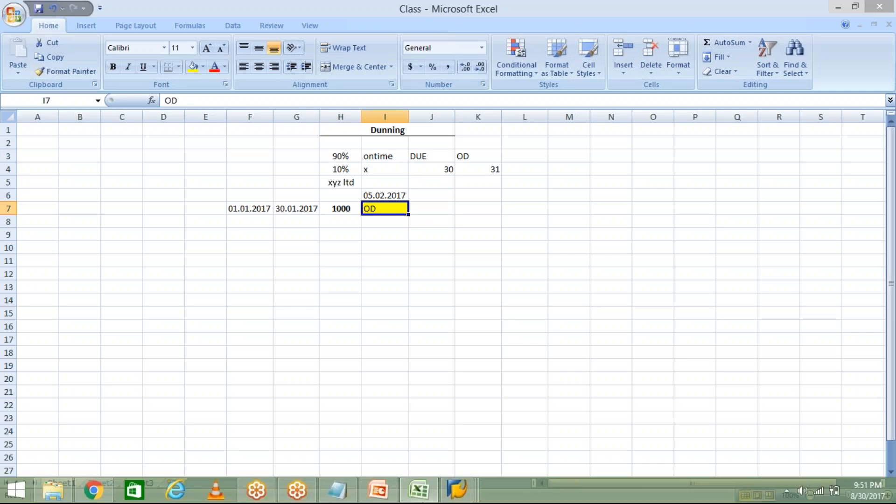
mouse_move(465, 495)
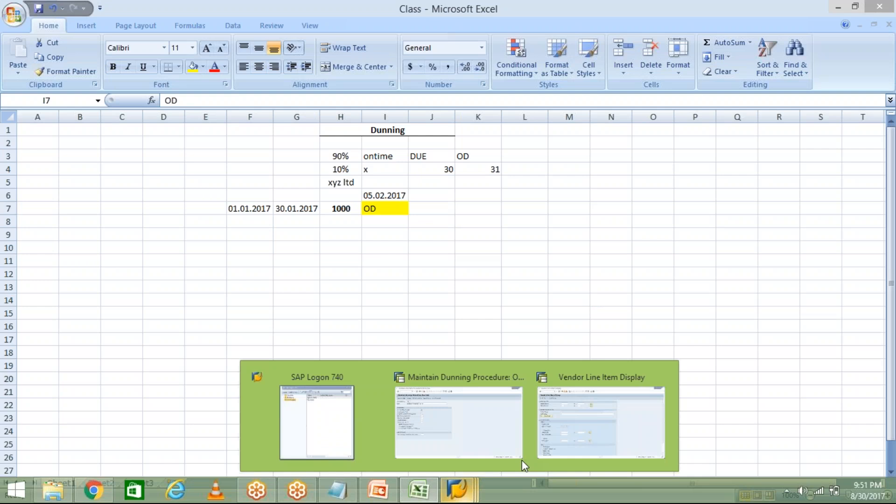
left_click(479, 425)
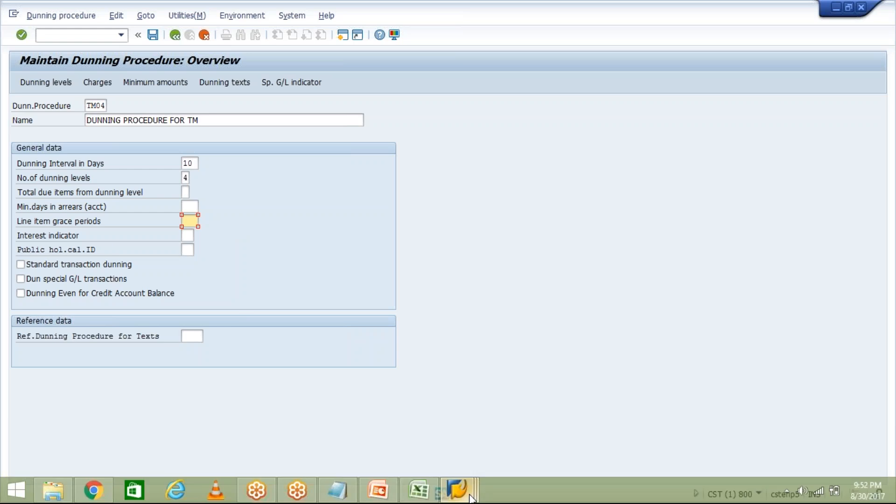
left_click(457, 490)
- Return to the Class workbook in Excel and compare the date in G7 and the amount in H7 with the date in I6
left_click(413, 496)
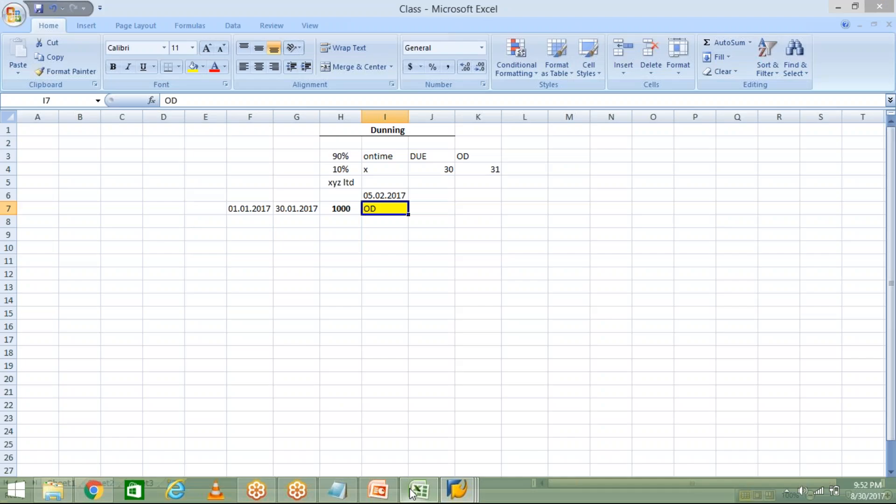
left_click(280, 208)
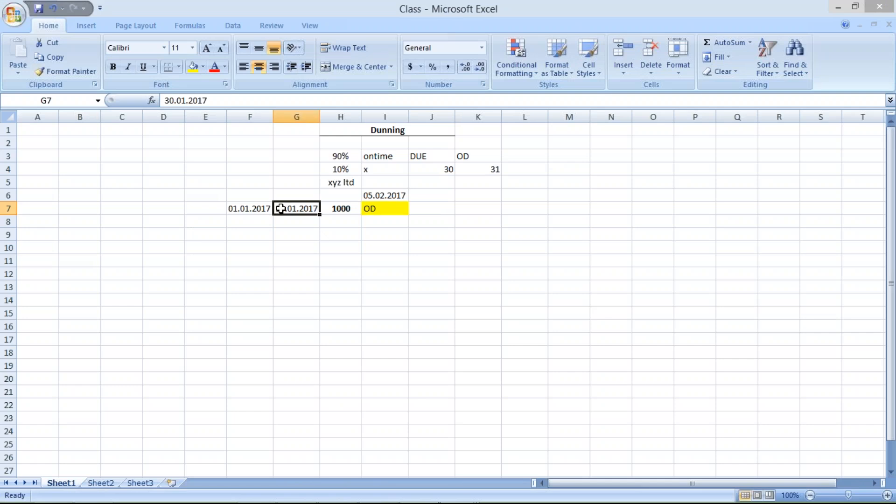
left_click(346, 208)
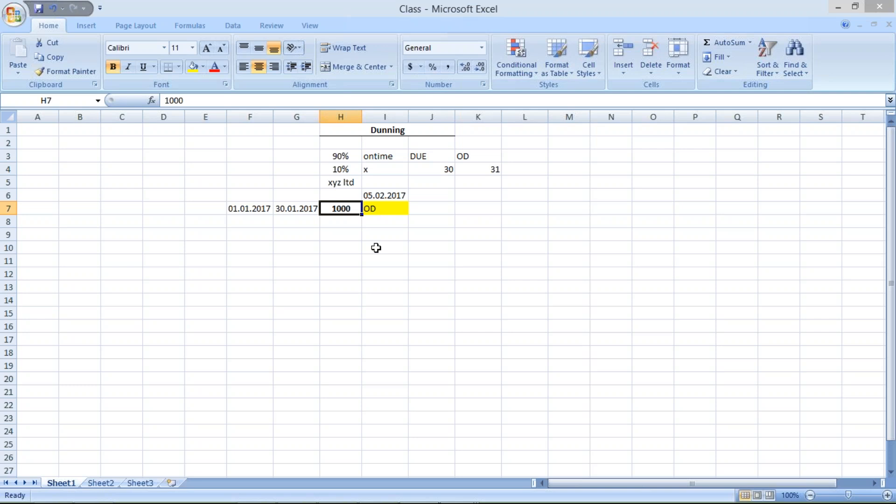
left_click(377, 194)
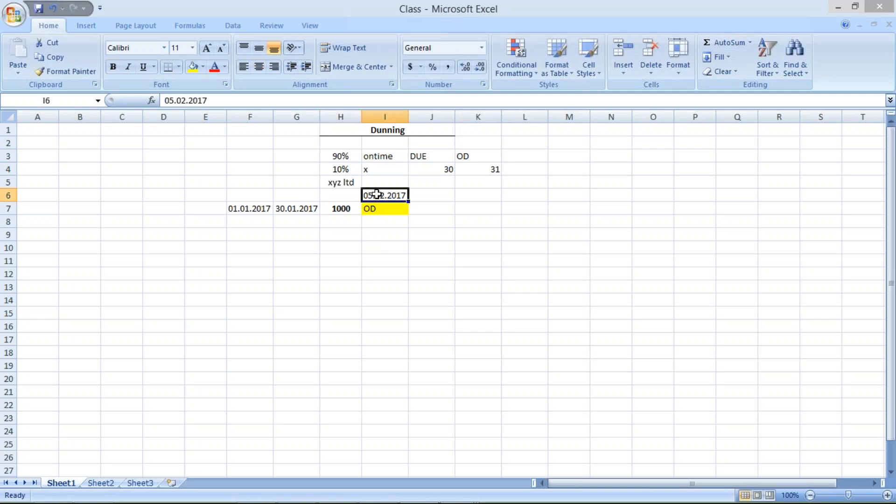
left_click(298, 200)
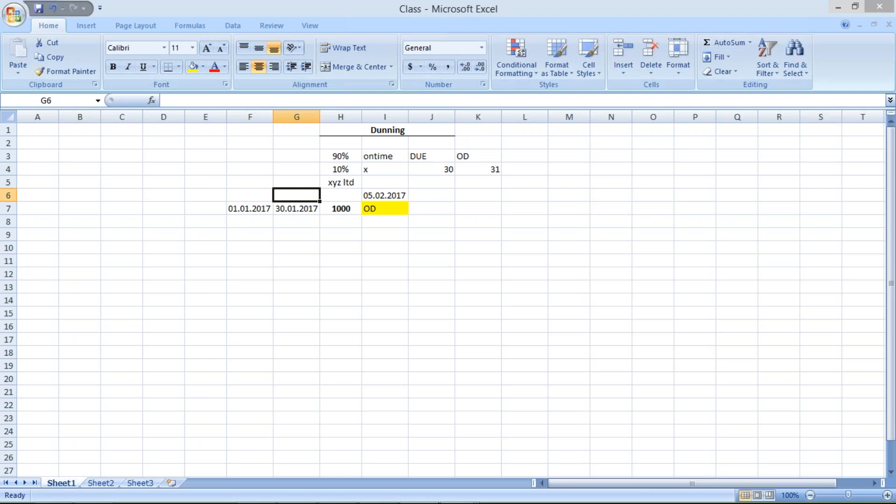
left_click(385, 196)
left_click(338, 211)
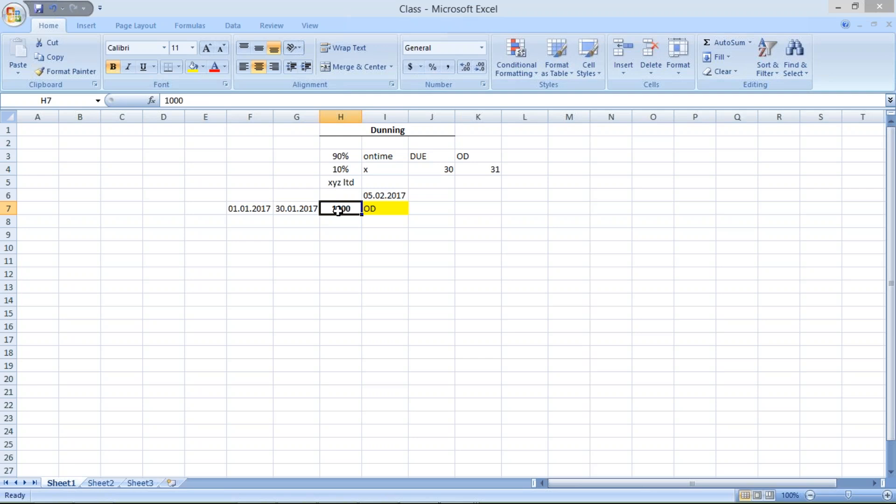
- Switch to the SAP Maintain Dunning Procedure window for TM04 and enable standard transaction dunning
mouse_move(349, 502)
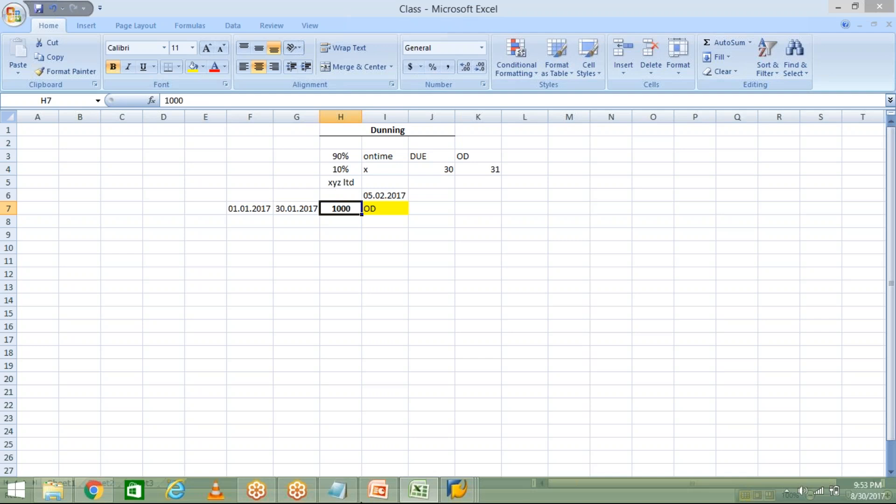
mouse_move(467, 498)
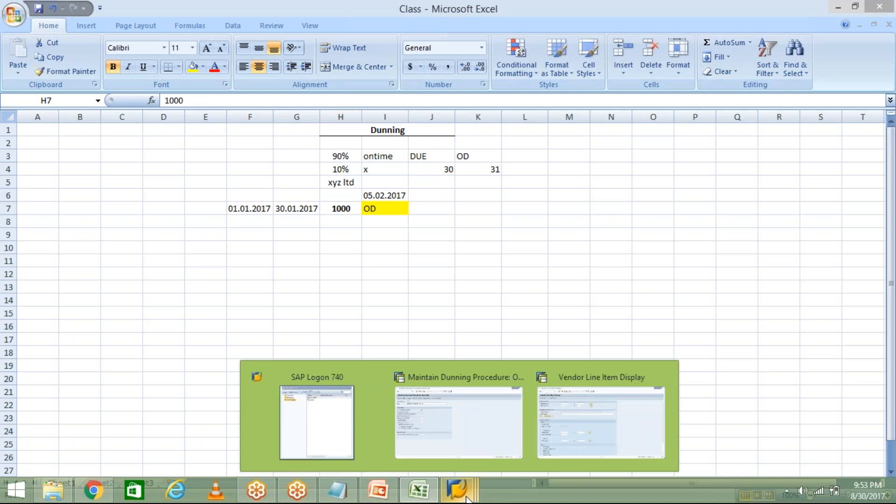
left_click(464, 449)
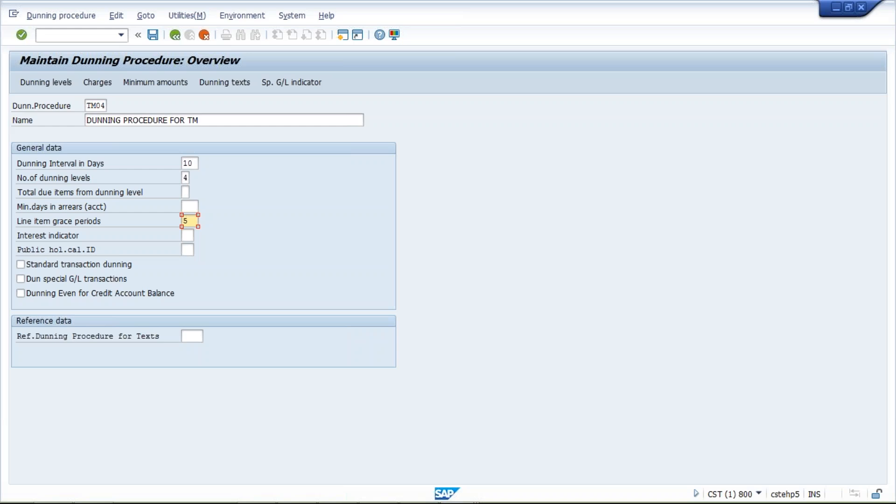
left_click(188, 234)
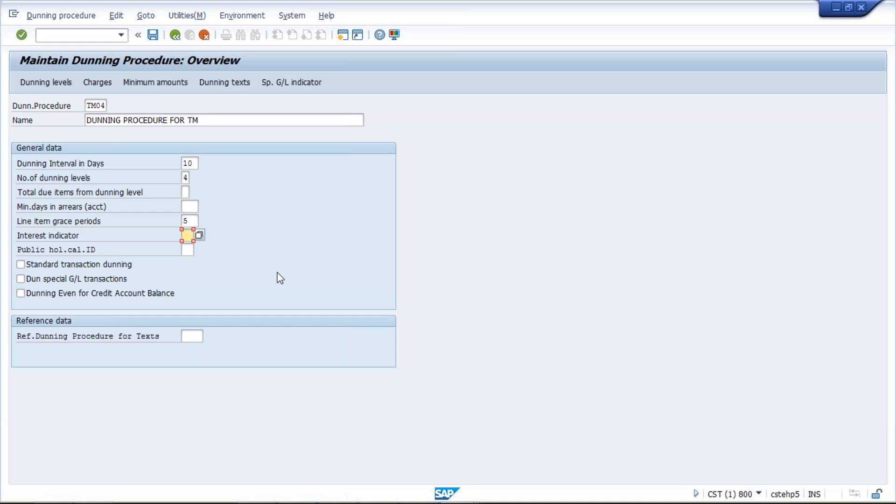
left_click(188, 335)
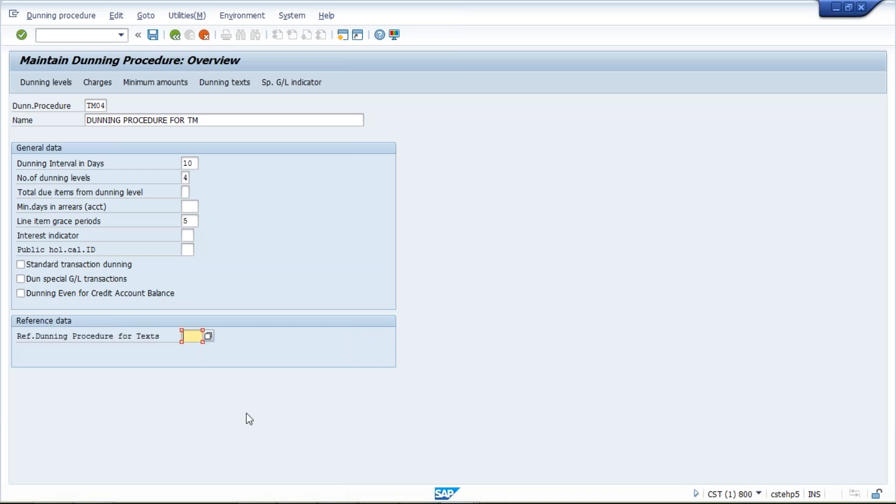
left_click(21, 265)
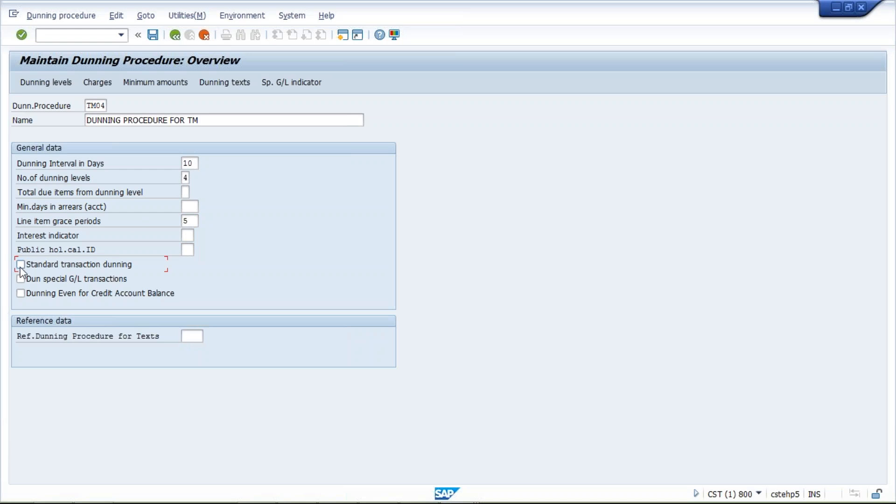
left_click(189, 249)
left_click(202, 253)
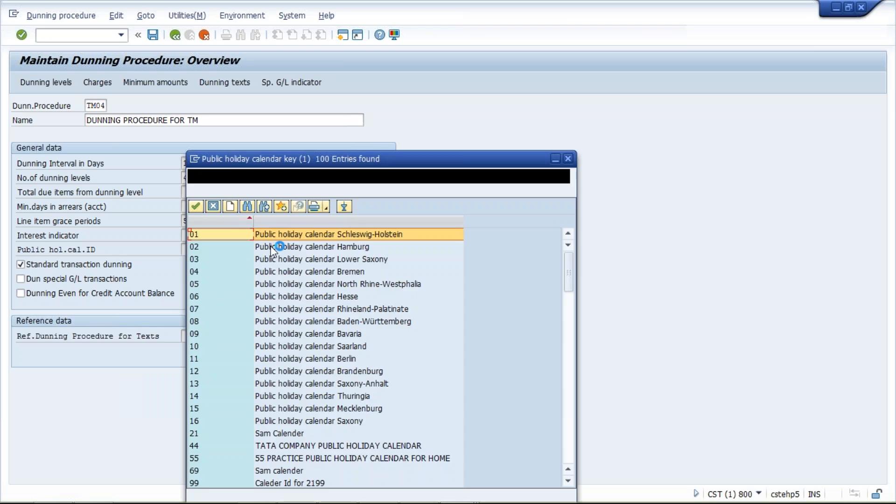
key("Return")
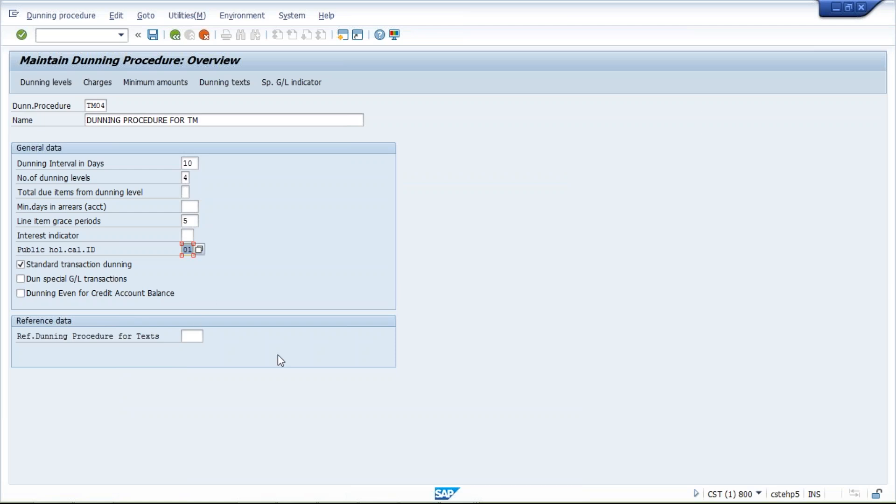
key("Delete")
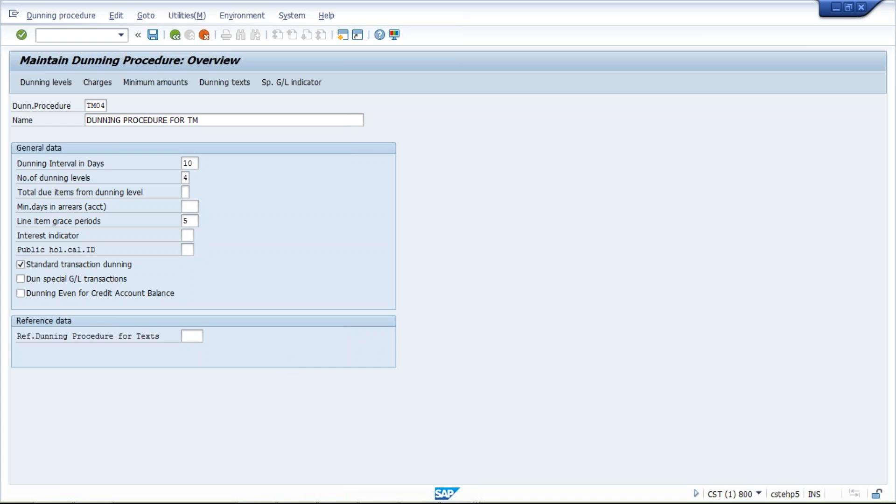
- Confirm the general data of TM04 and compare the reference dunning procedure for texts with the dunning procedure key
key("Return")
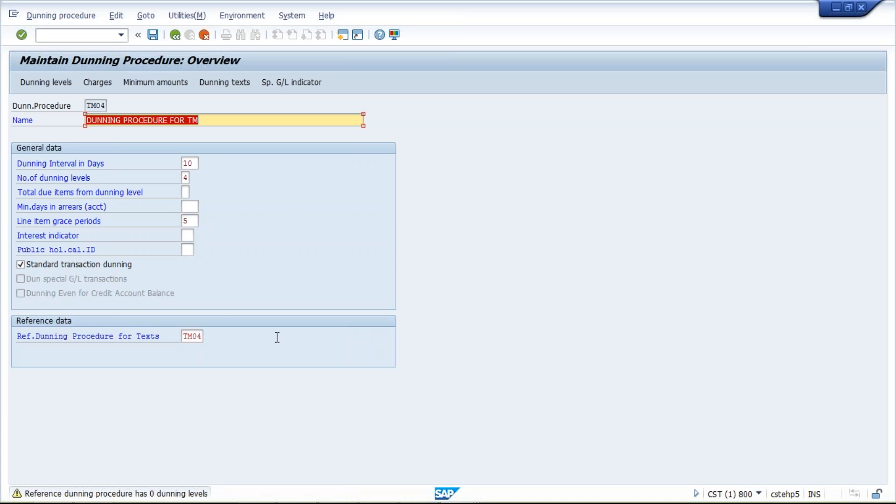
key("Return")
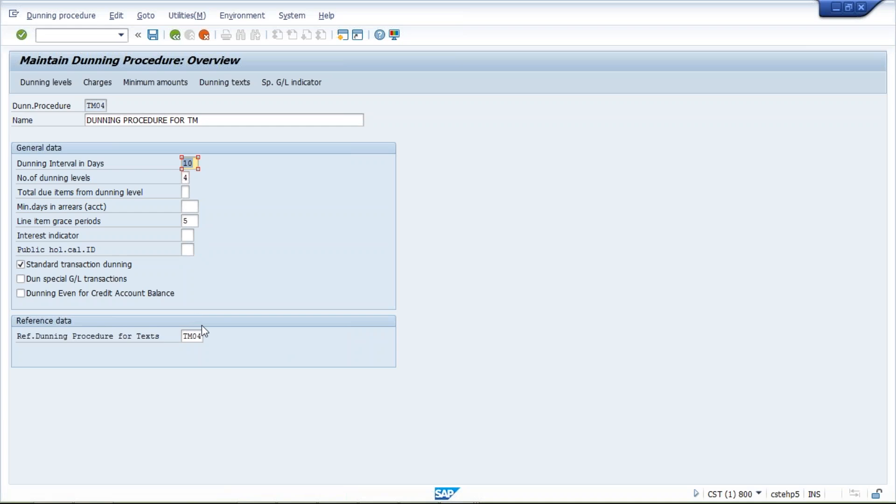
left_click(184, 335)
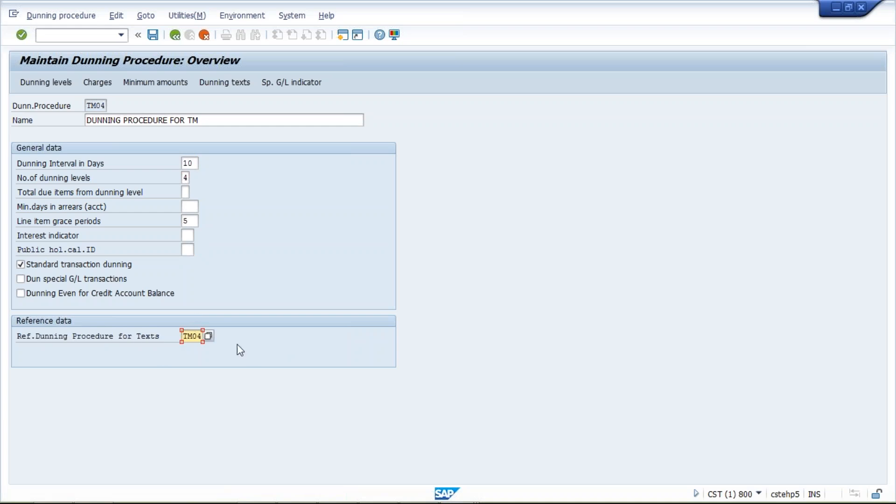
double_click(88, 106)
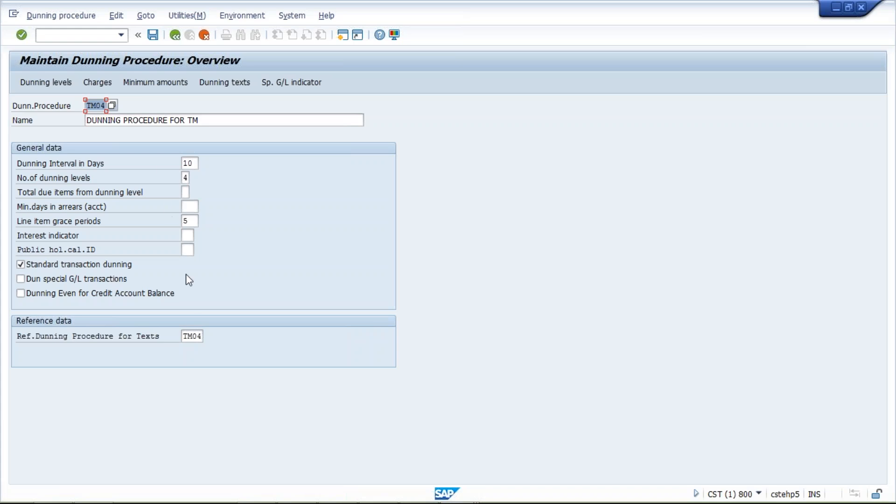
left_click(183, 336)
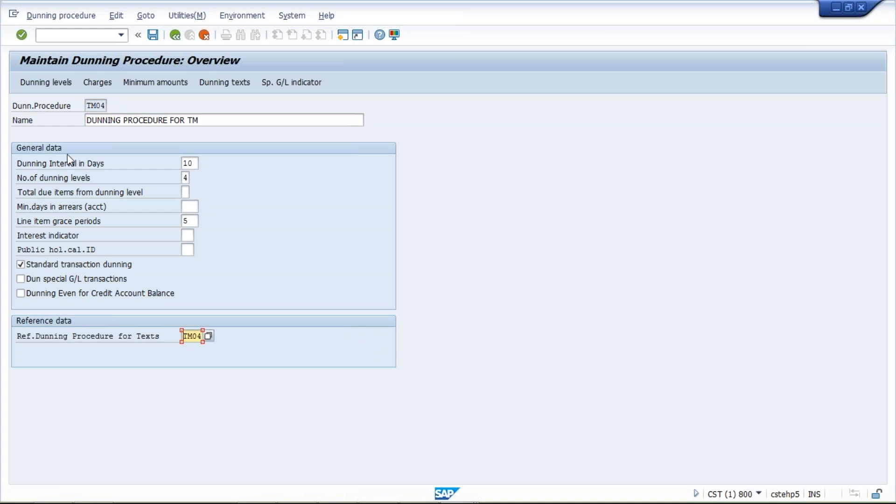
double_click(89, 106)
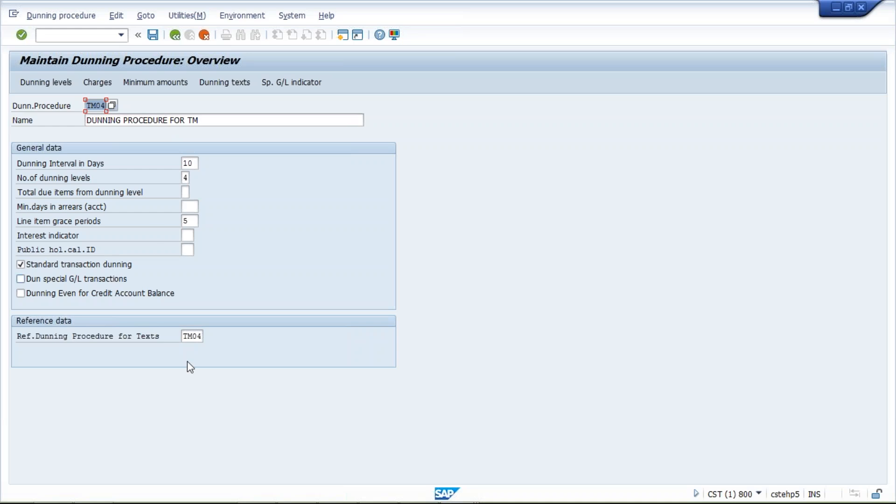
left_click(185, 341)
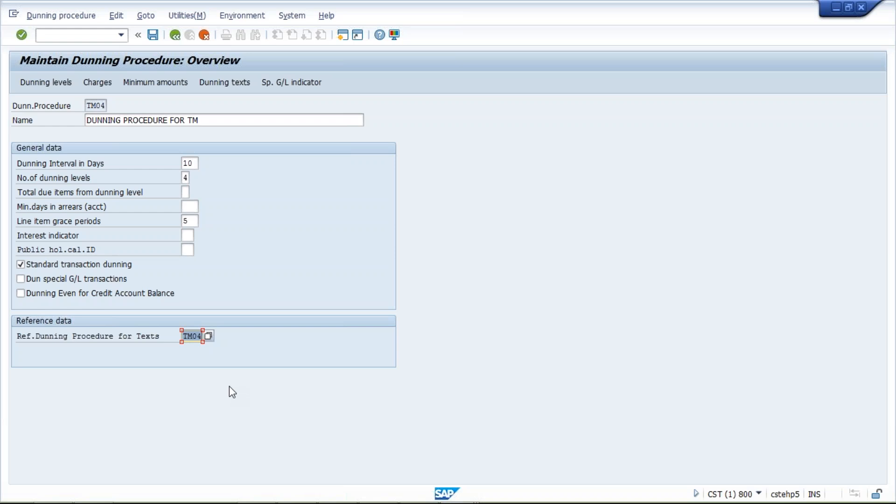
- Open the dunning levels of TM04 and review the days in arrears for levels 1 to 4
left_click(55, 84)
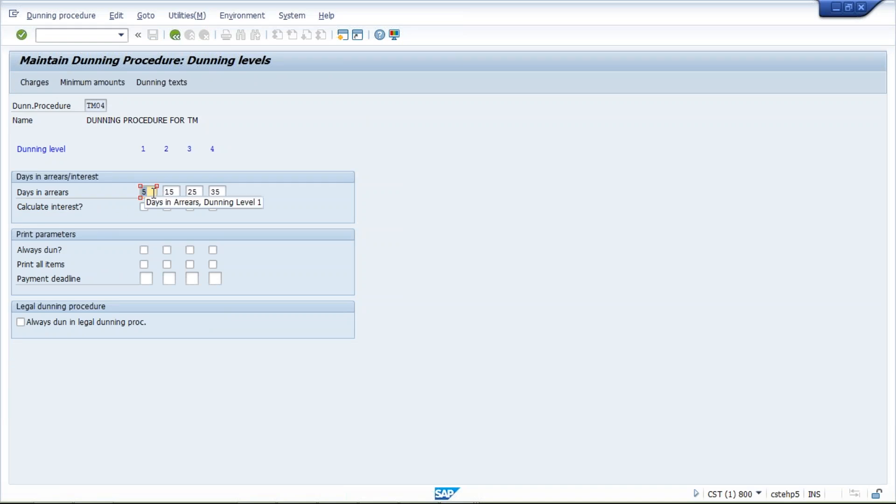
left_click(179, 192)
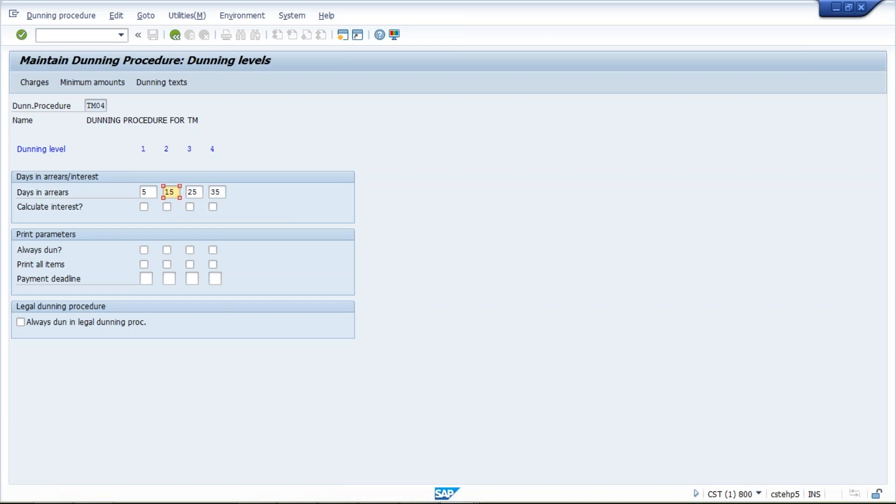
left_click(145, 192)
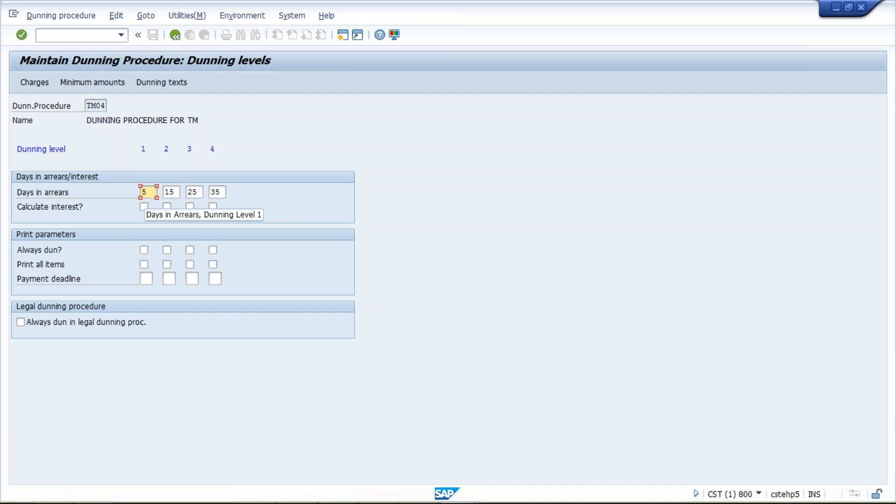
left_click(144, 148)
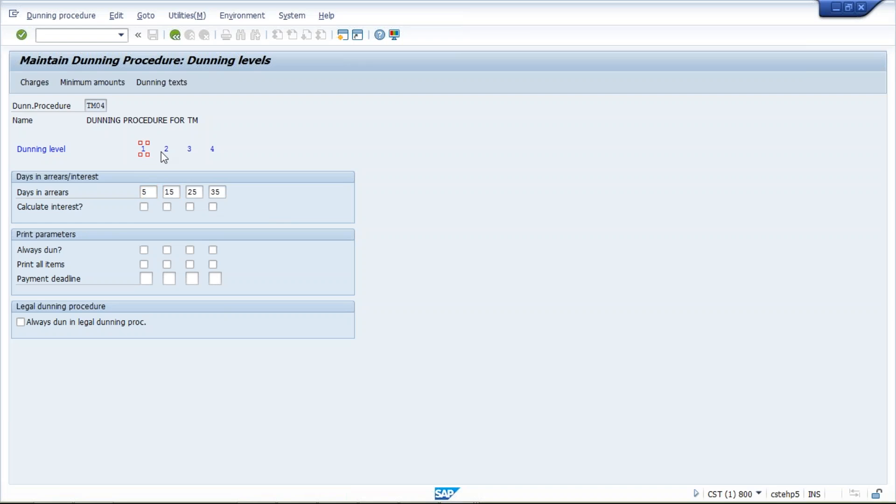
left_click(190, 150)
left_click(214, 153)
left_click(152, 193)
- Switch to the Class workbook in Excel and enter the second dunning date 15.02.2017 in cell J6
mouse_move(555, 499)
left_click(418, 490)
left_click(287, 206)
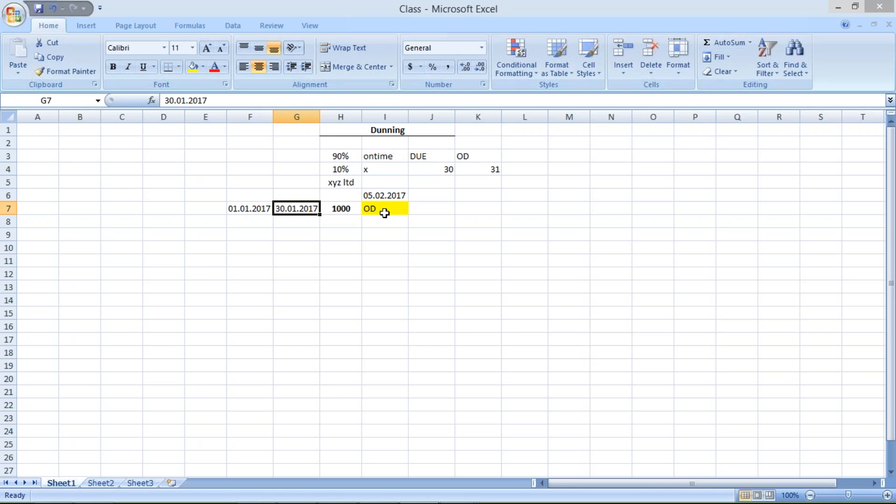
left_click(370, 195)
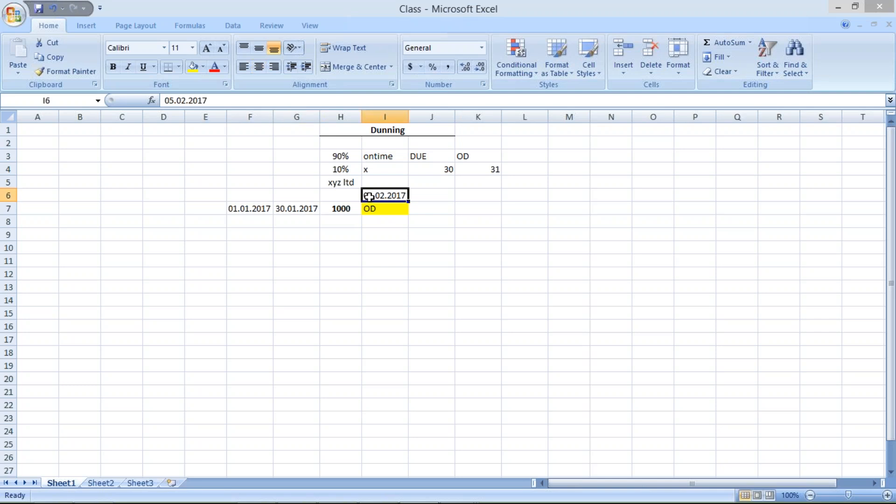
mouse_move(306, 498)
left_click(433, 197)
type("15.02.2")
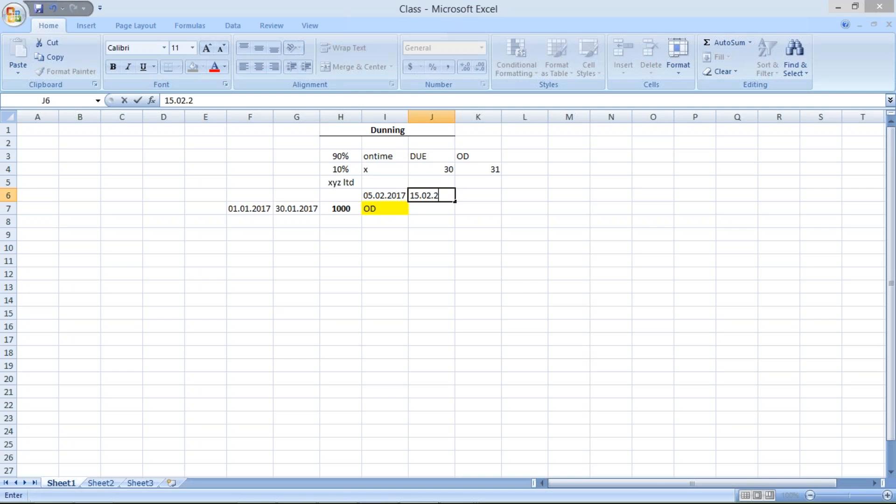
key("BackSpace")
type("2017")
key("Return")
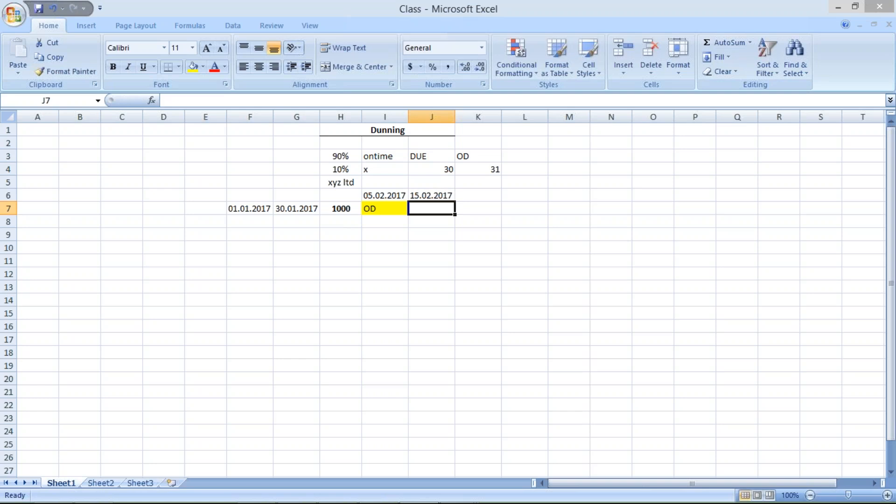
- Enter the days in arrears 5, 15 and 25 in cells I5, J5 and K5 above the dunning dates
left_click(440, 198)
left_click(381, 187)
type("5")
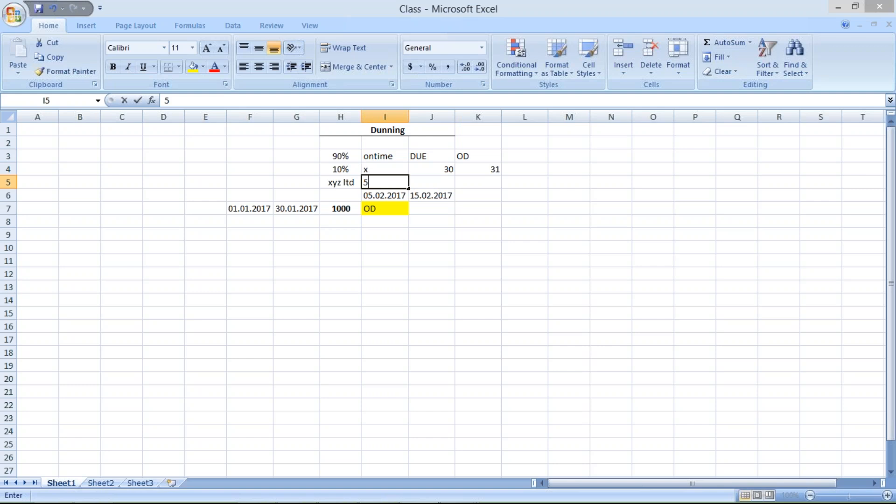
left_click(426, 181)
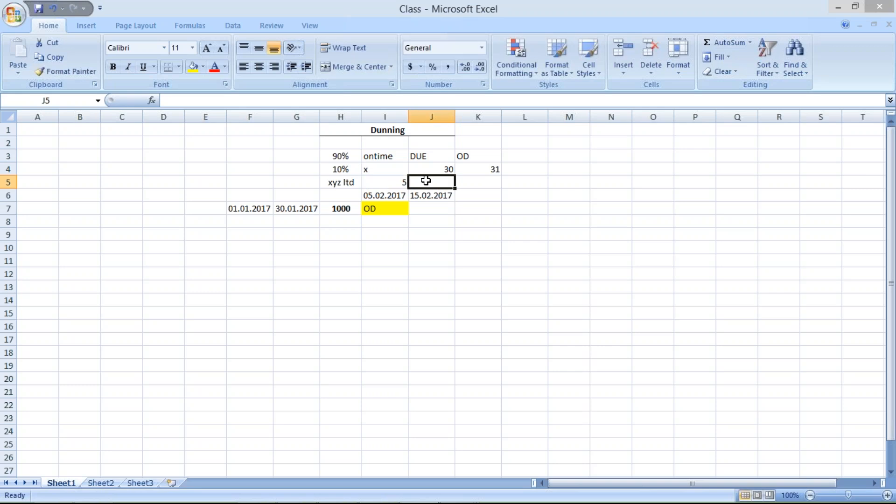
type("15")
left_click(473, 182)
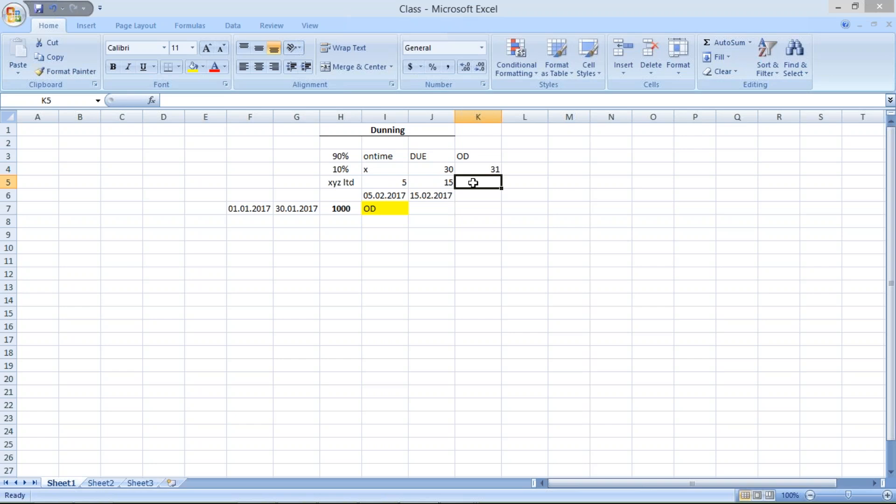
type("25")
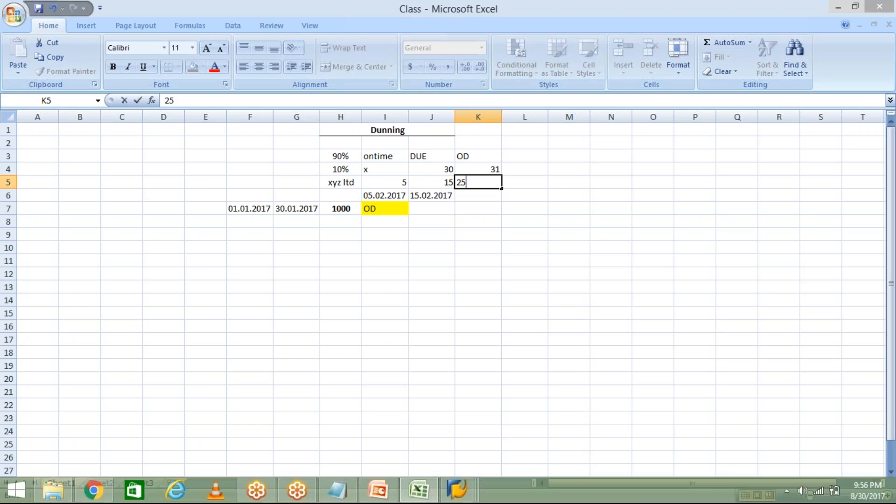
- Switch back to the SAP dunning levels of TM04 and open its dunning charges for currency INR
mouse_move(420, 500)
mouse_move(457, 490)
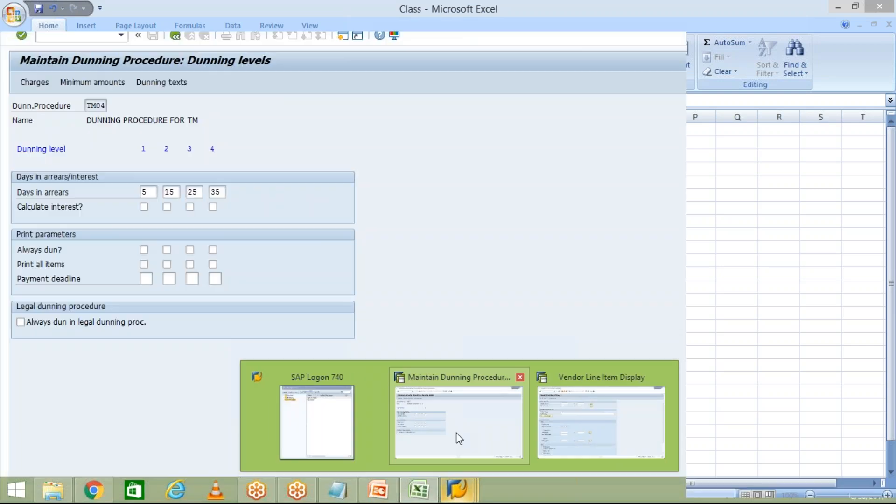
left_click(457, 438)
left_click(146, 191)
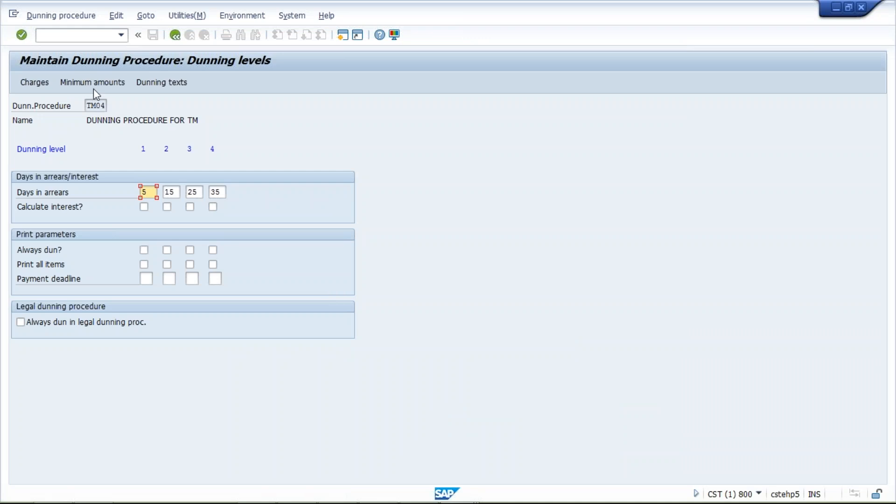
left_click(35, 82)
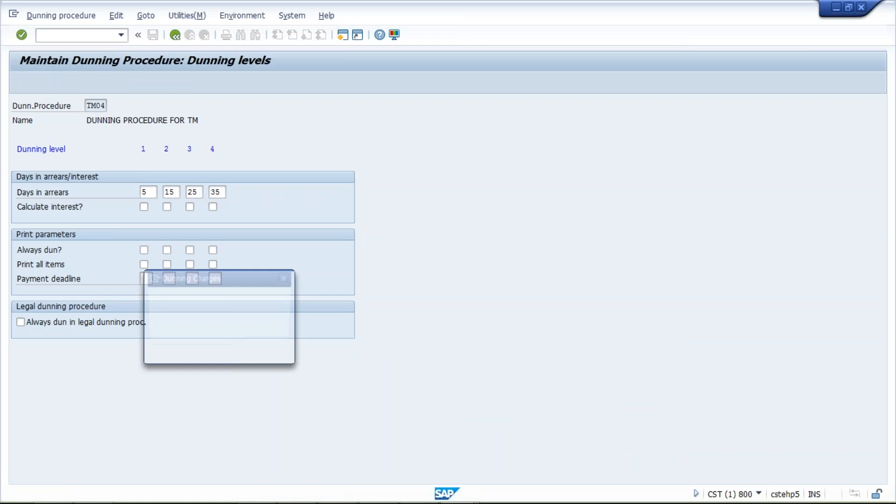
type("INR")
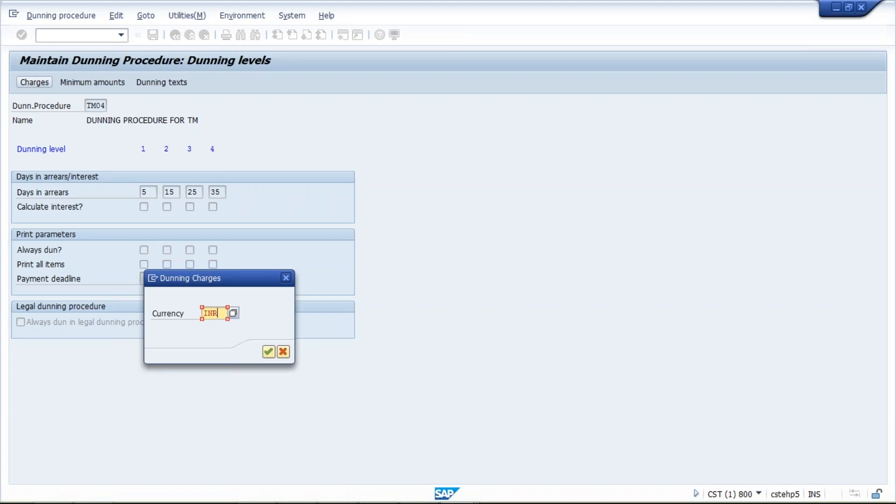
key("Return")
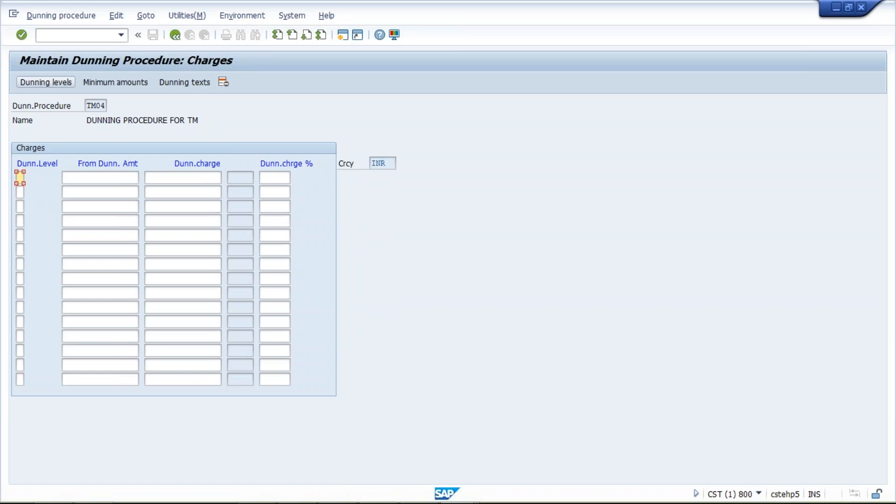
- Enter dunning levels 1, 2, 3 and 4 in the first four rows of the charges table
type("1")
key("Down")
type("2")
key("Down")
type("3")
key("Down")
type("4")
- Enter from-dunning amounts 50, 50, 100 and 100 for dunning levels 1 to 4
left_click(131, 183)
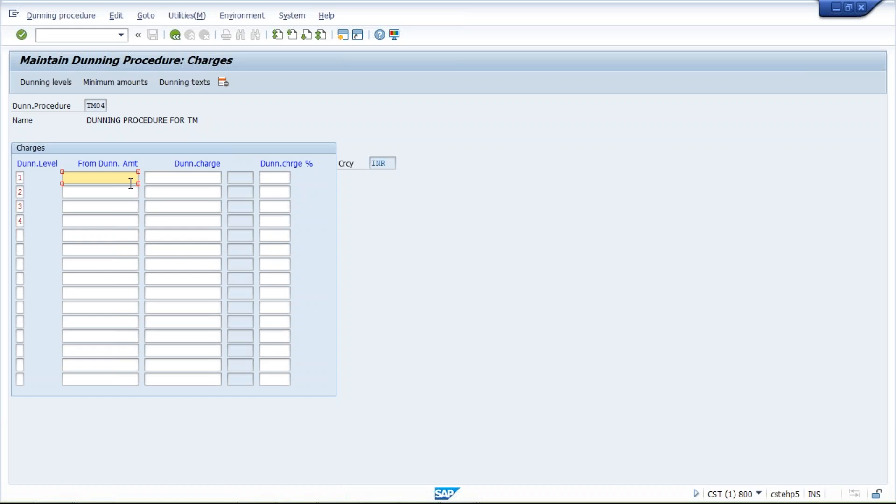
type("50")
key("Down")
type("50")
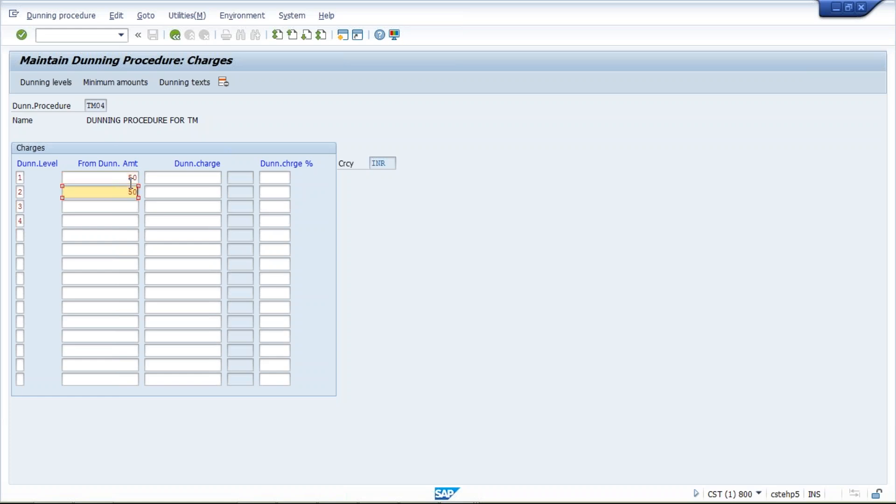
key("Down")
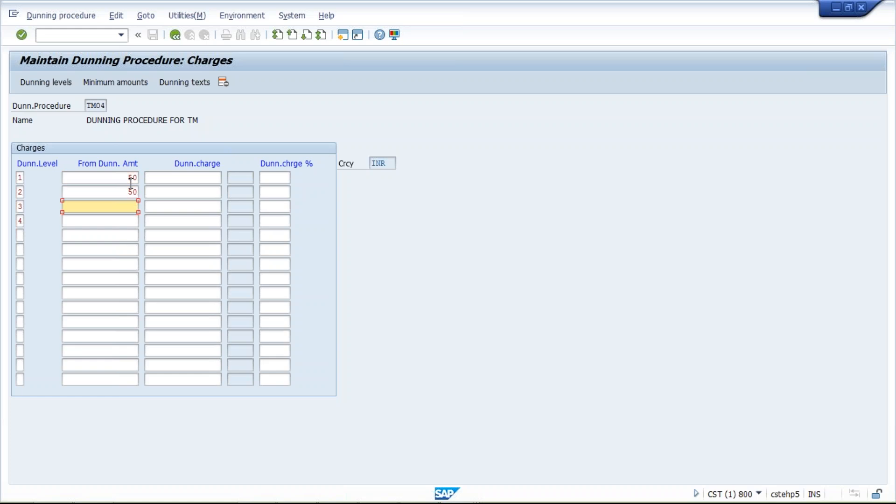
type("100")
key("Down")
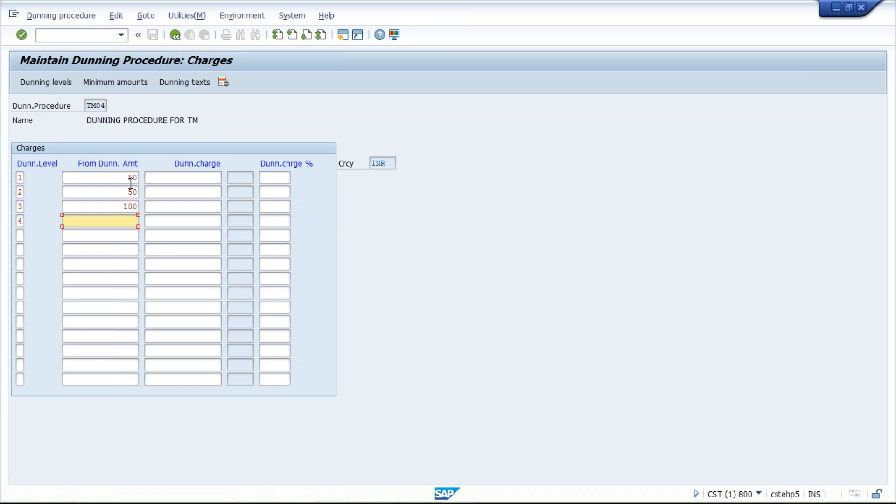
type("100")
- Clear the from-dunning amounts of all four dunning levels
left_click(123, 179)
left_click(123, 179)
key("Delete")
key("Delete")
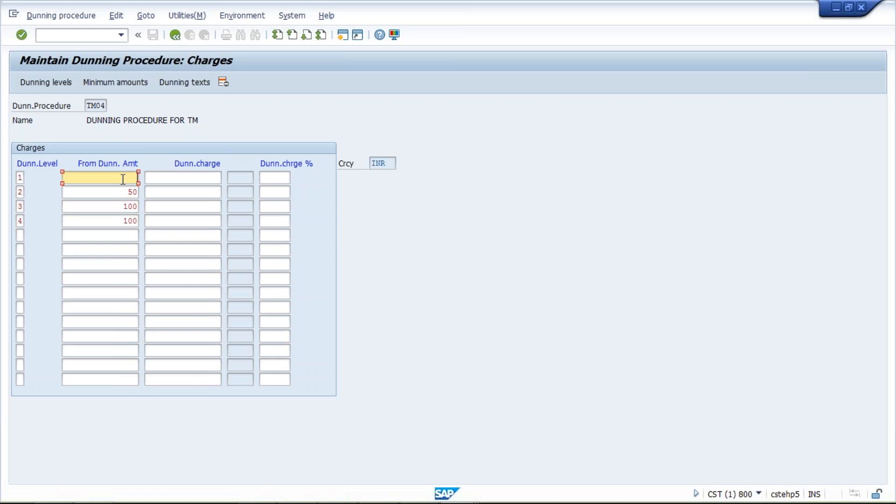
left_click(123, 190)
key("Delete")
key("Delete")
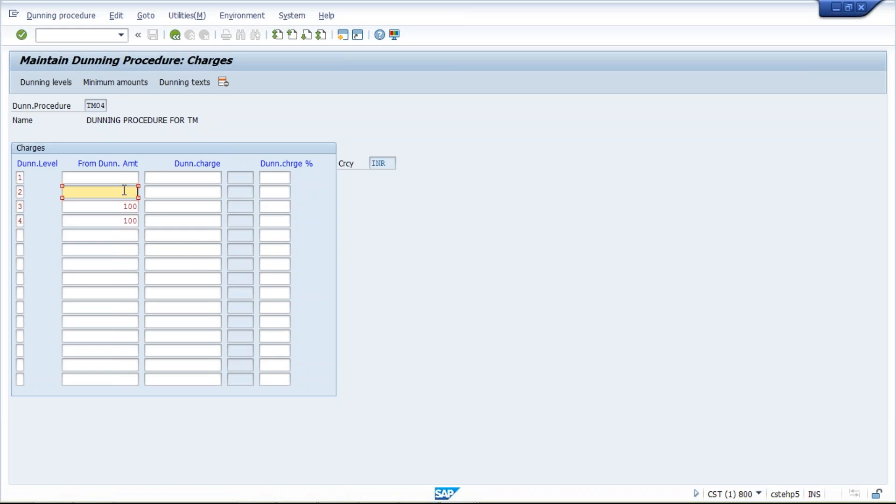
left_click(124, 206)
key("Delete")
key("Delete")
key("Delete")
left_click(121, 221)
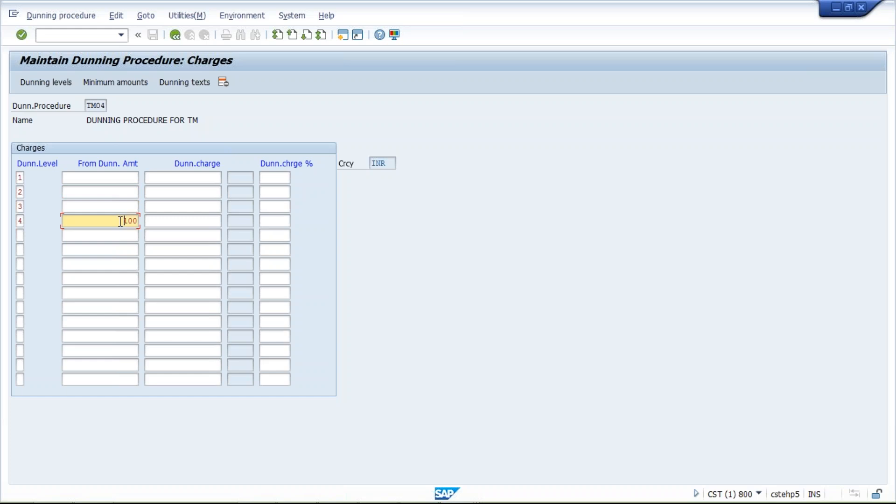
key("Delete")
key("Delete")
key("Delete")
- Enter dunning charges of 50, 50, 100 and 100 for dunning levels 1 to 4
left_click(196, 176)
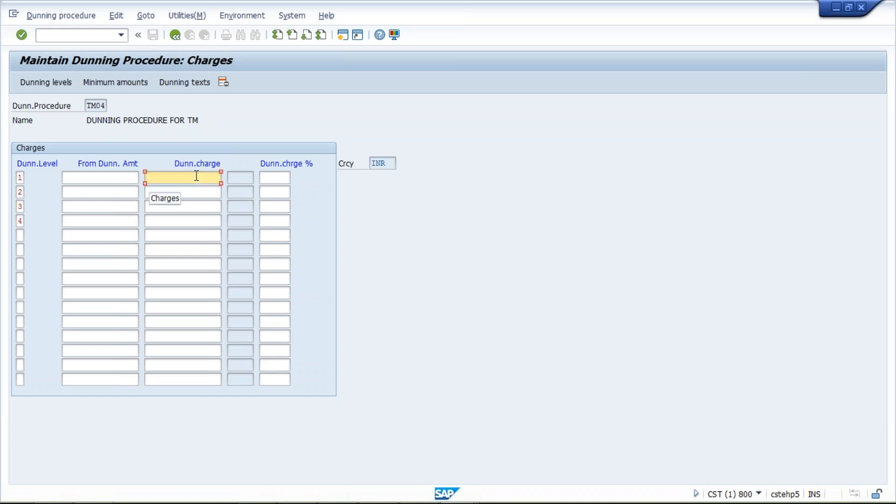
type("50")
key("Down")
type("50")
key("Down")
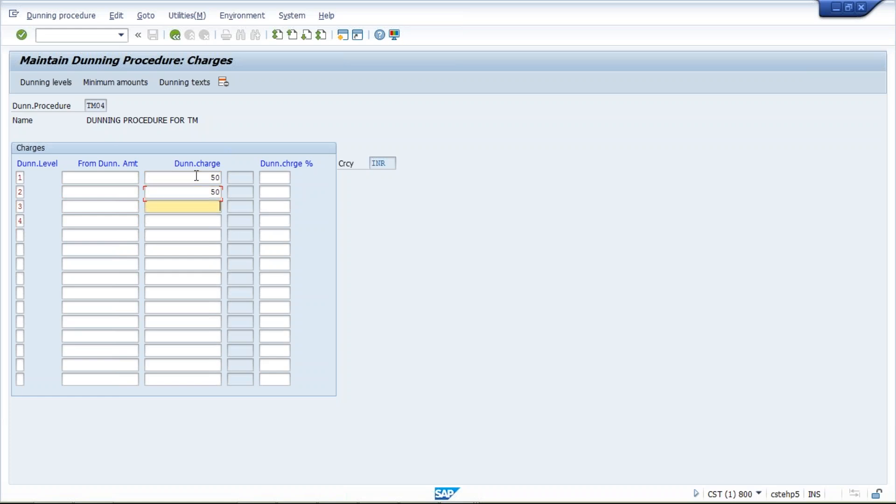
type("100")
key("Down")
type("100")
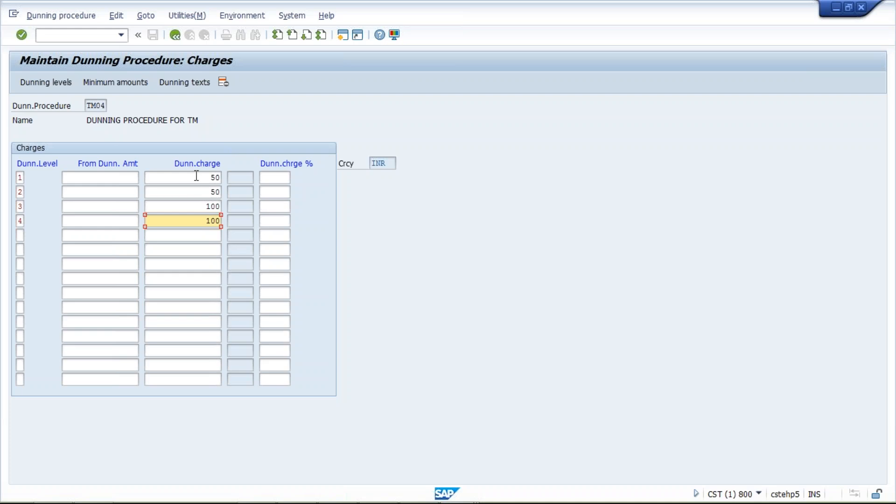
- Set the from-dunning amount to 100 for each of the dunning levels 1 to 4
left_click(184, 177)
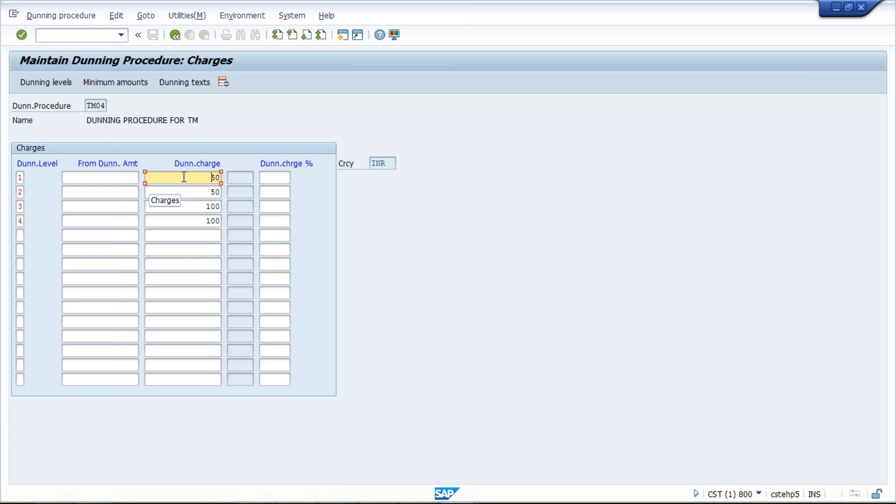
left_click(122, 176)
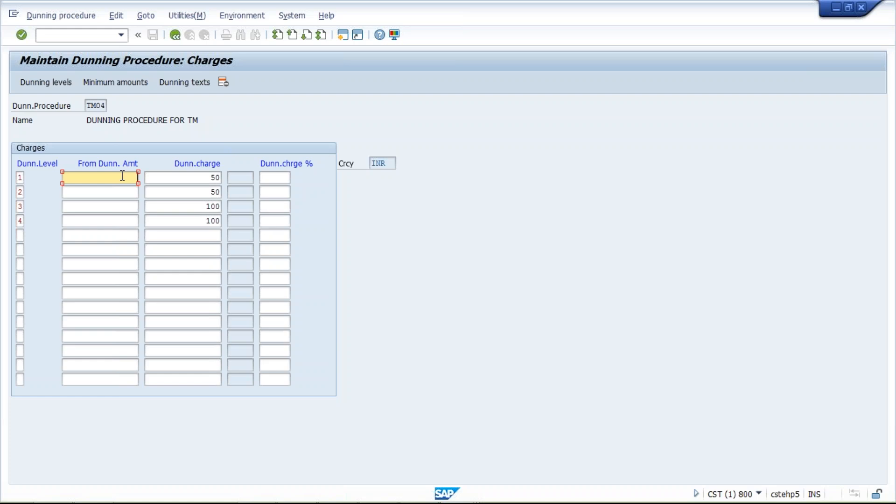
type("100")
key("Down")
type("100")
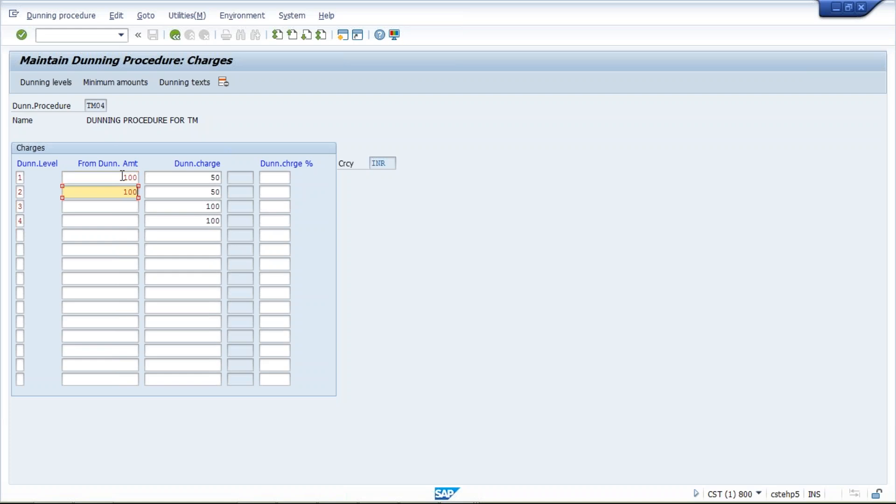
key("Down")
type("100")
key("Down")
type("100")
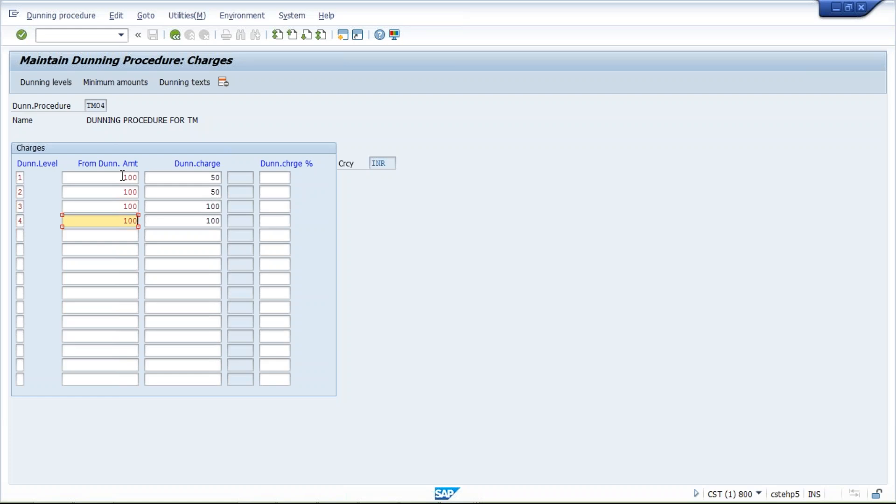
- Review the from-dunning amounts, fixed dunning charges and charge percentage column for the four dunning levels
left_click(109, 179)
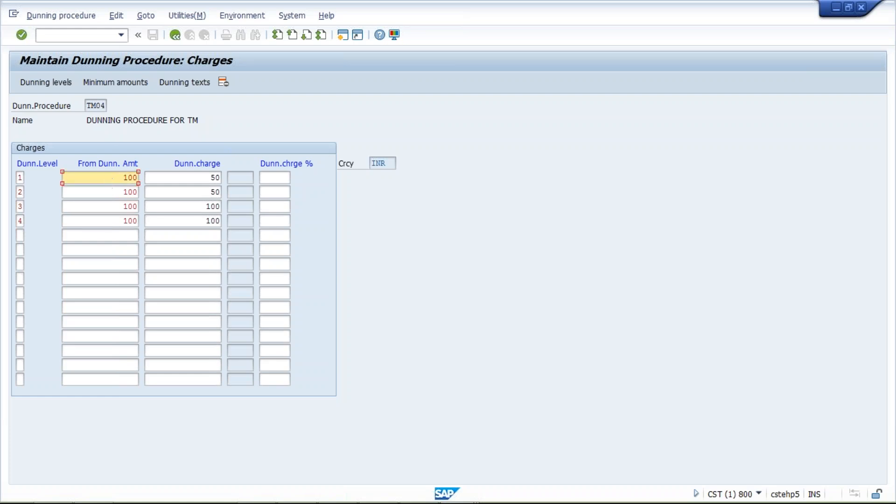
left_click(179, 178)
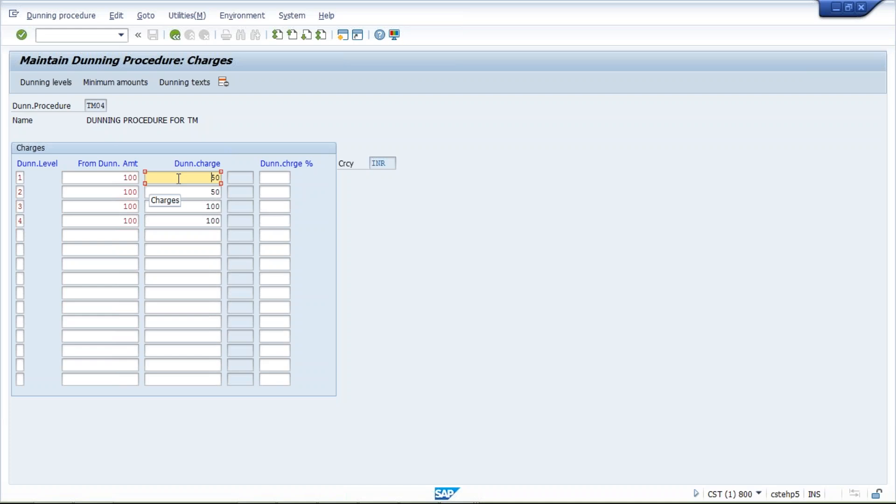
left_click(98, 178)
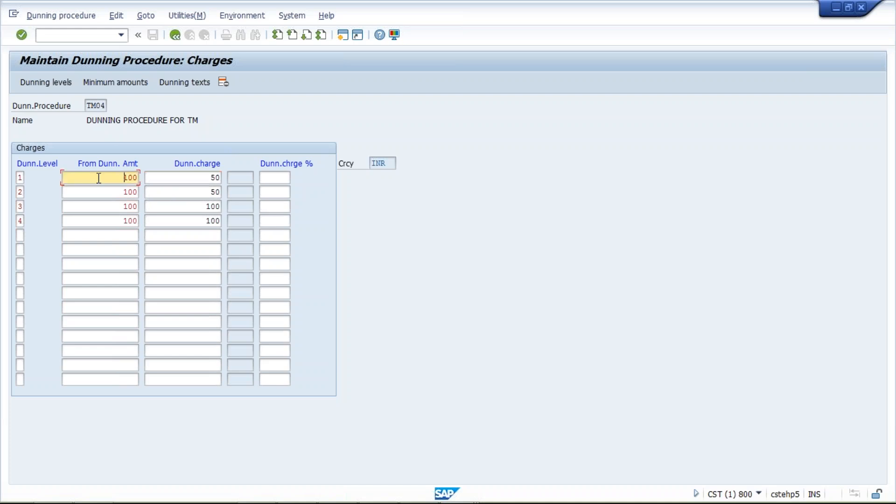
left_click(107, 193)
left_click(106, 207)
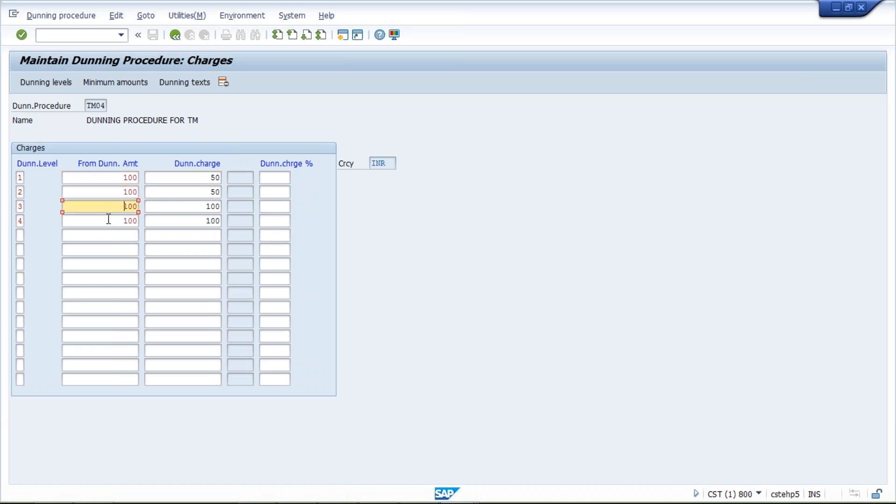
left_click(108, 221)
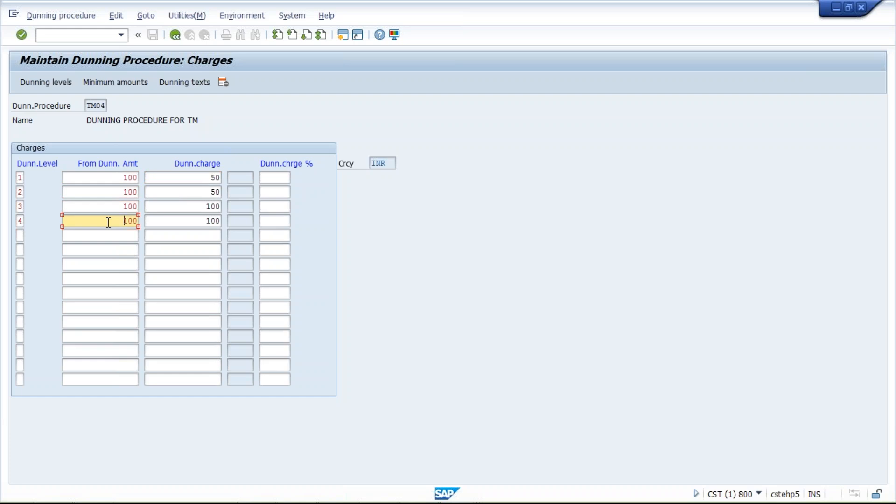
left_click(196, 176)
left_click(198, 194)
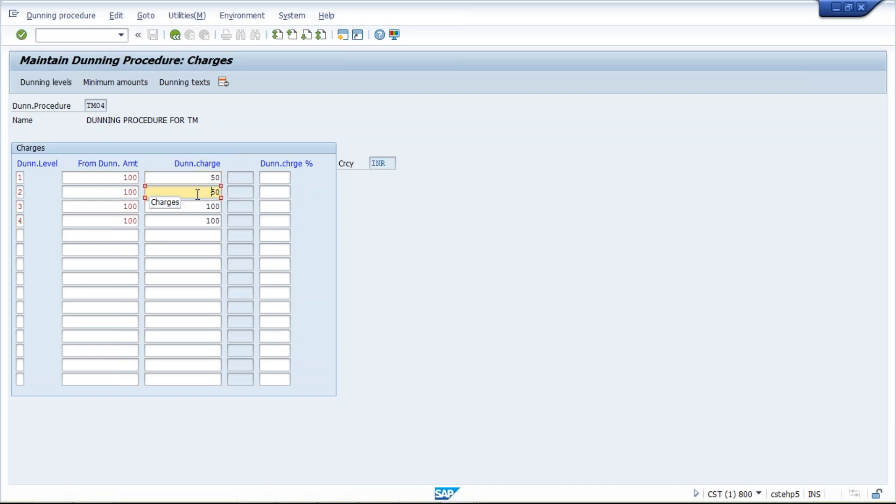
left_click(200, 206)
left_click(200, 221)
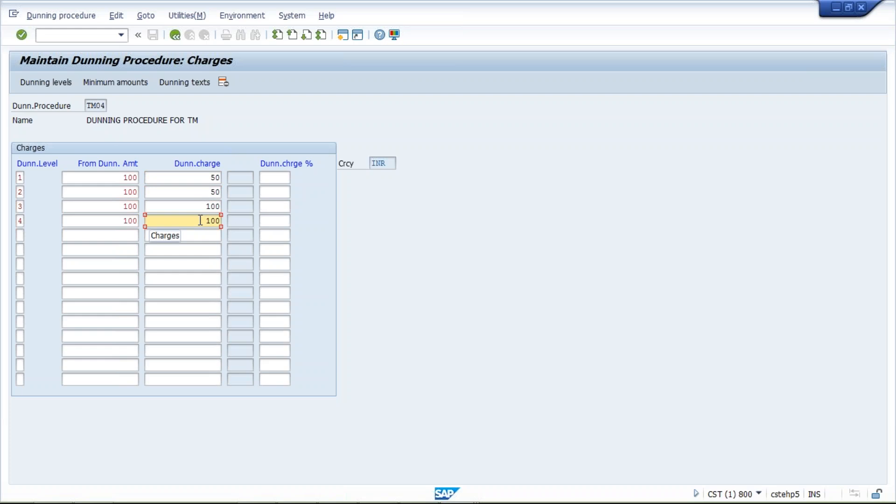
left_click(278, 178)
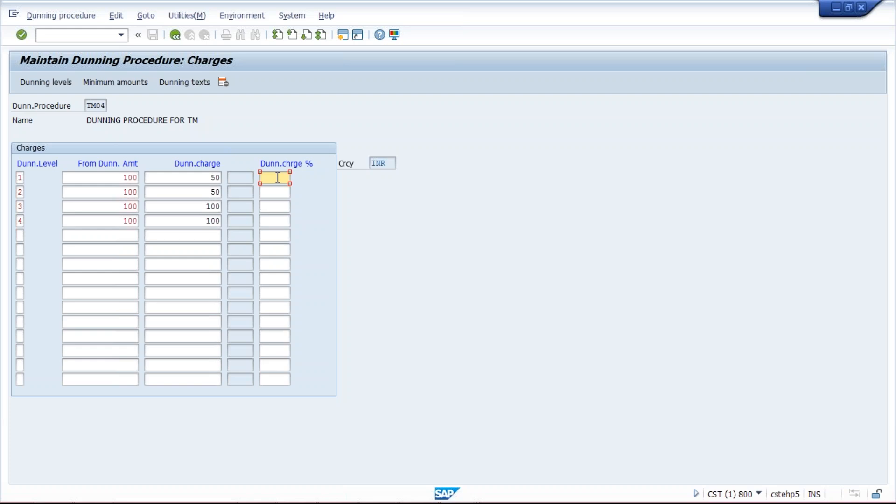
left_click(184, 177)
left_click(185, 187)
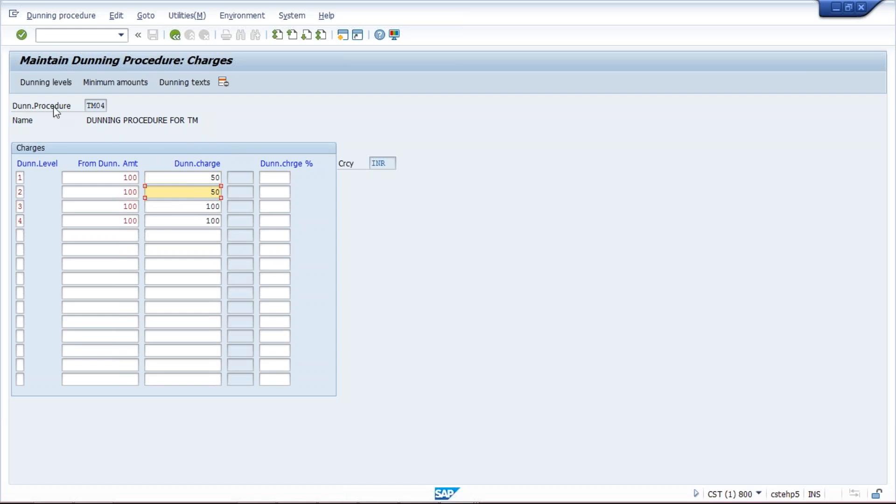
- Open the minimum amounts of dunning procedure TM04 for currency INR
left_click(110, 82)
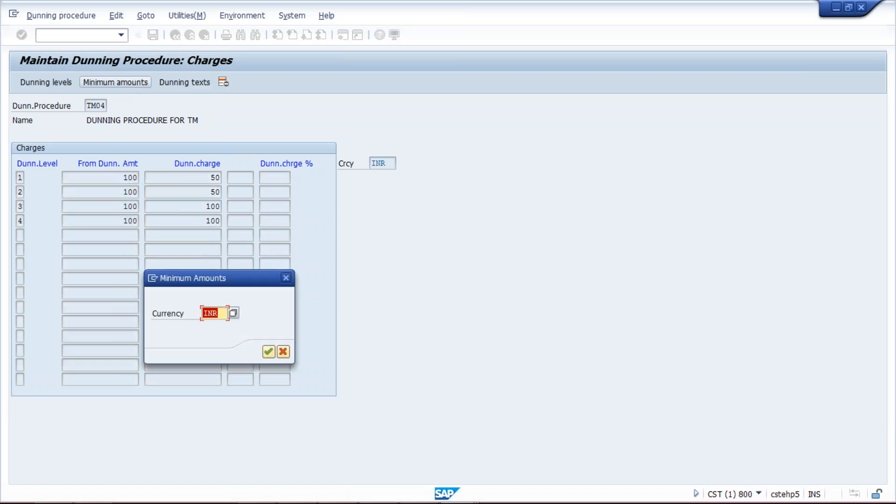
key("Return")
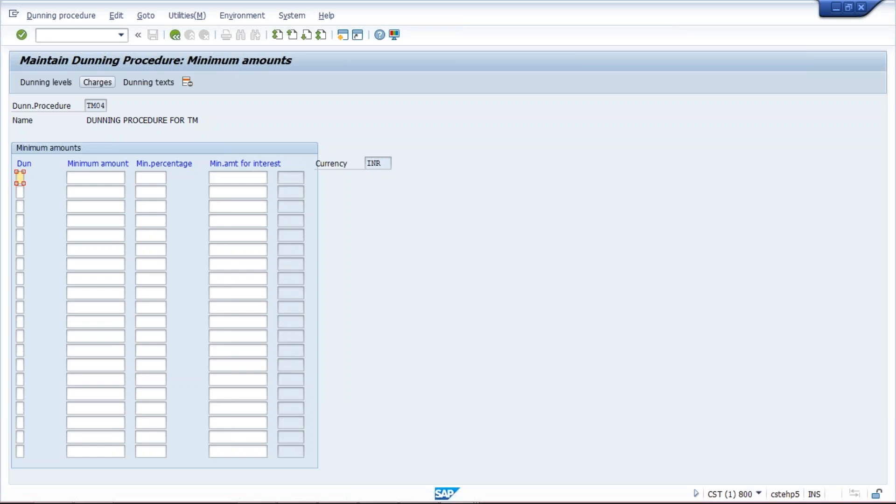
key("Tab")
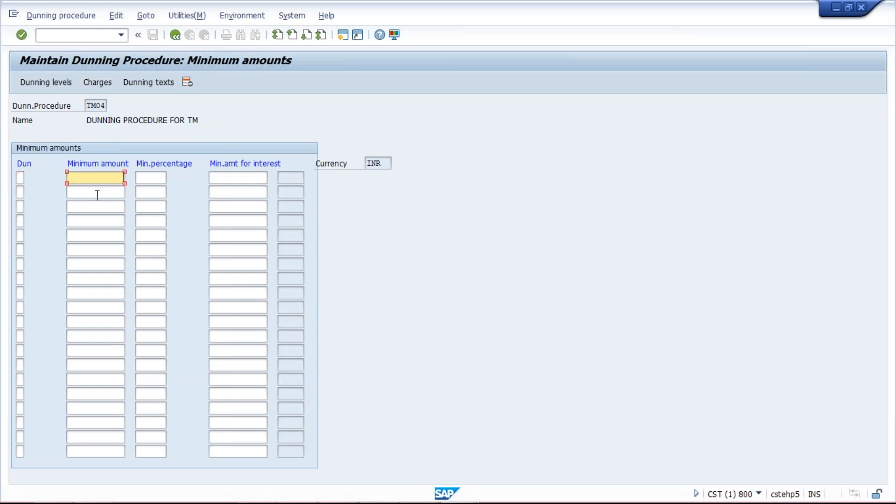
left_click(97, 195)
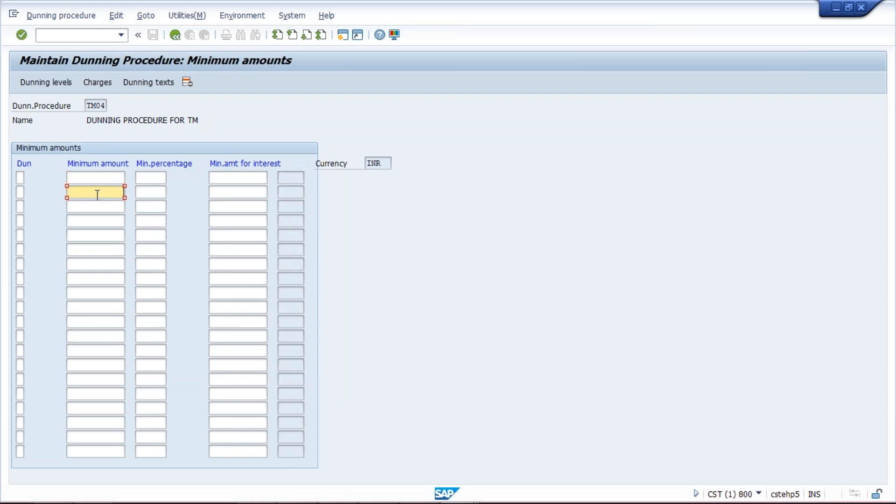
- Switch to the Class workbook in Excel and change the amount in cell H7 to 500
mouse_move(337, 503)
left_click(413, 495)
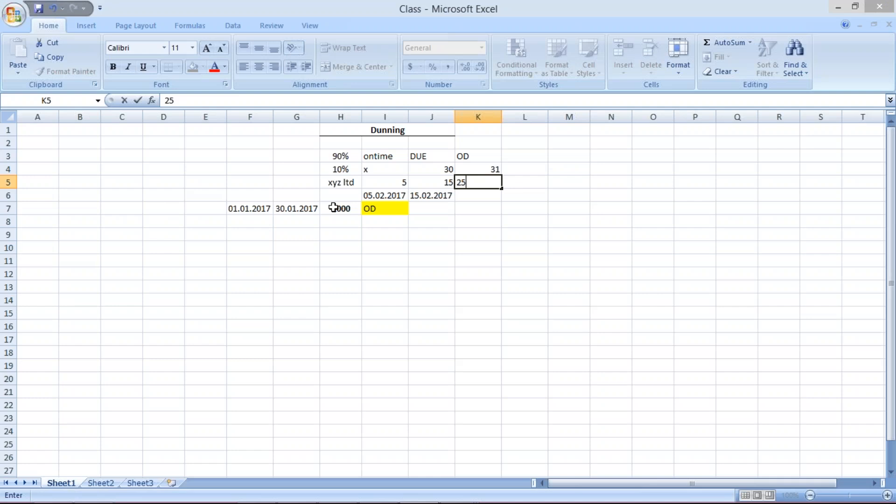
left_click(333, 208)
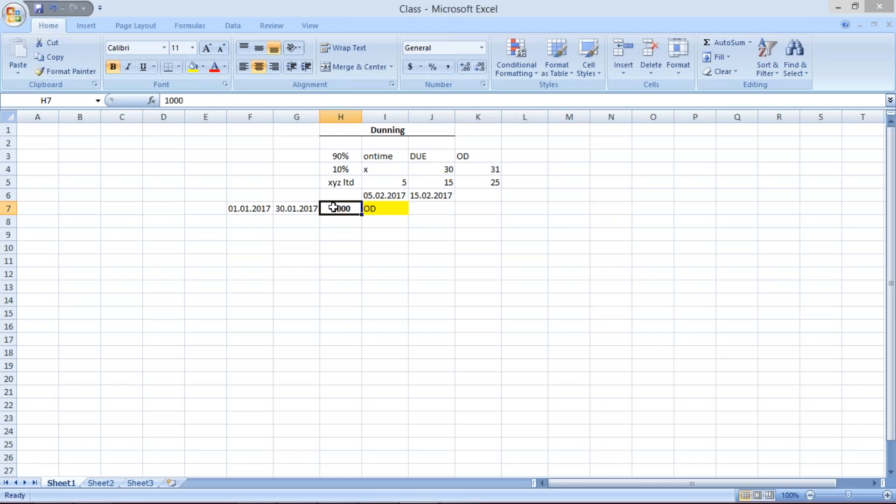
type("500")
key("Return")
left_click(334, 208)
- Switch back to the SAP minimum amounts table of dunning procedure TM04
left_click(453, 492)
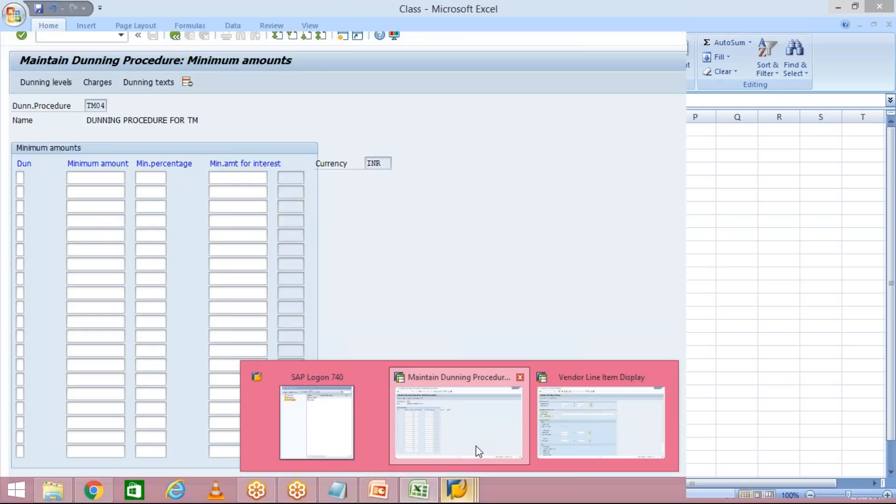
left_click(479, 452)
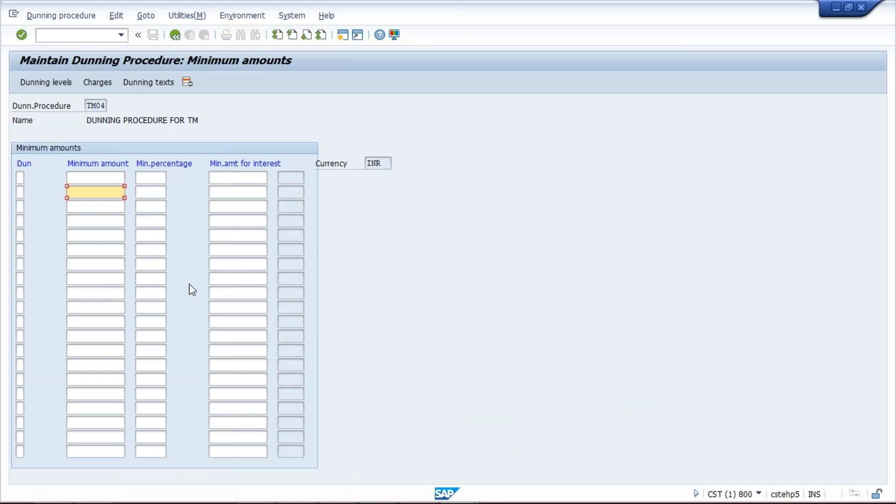
left_click(110, 175)
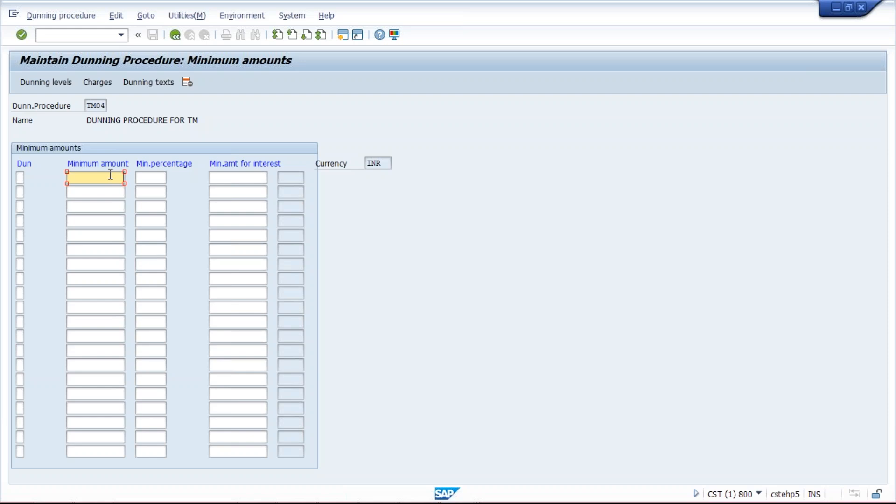
- Request the customer dunning texts for company code TM04 and add TM04 as a new company code in the company code data
left_click(147, 84)
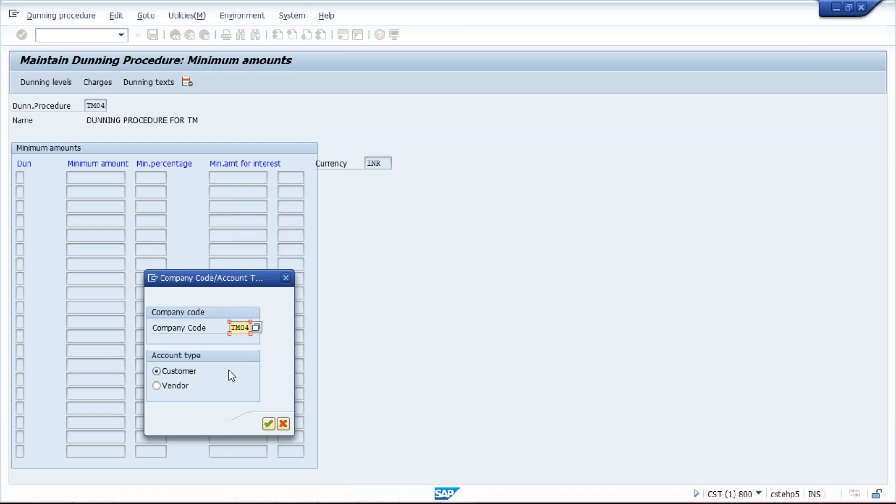
key("Return")
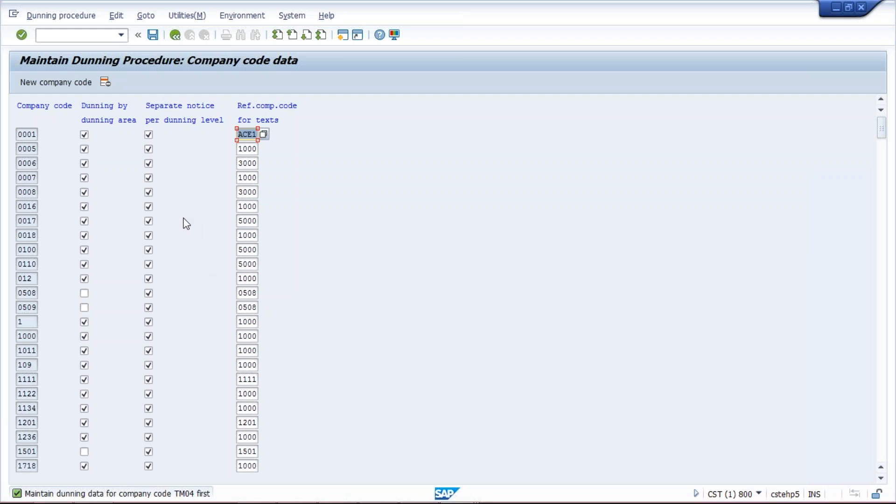
left_click(71, 84)
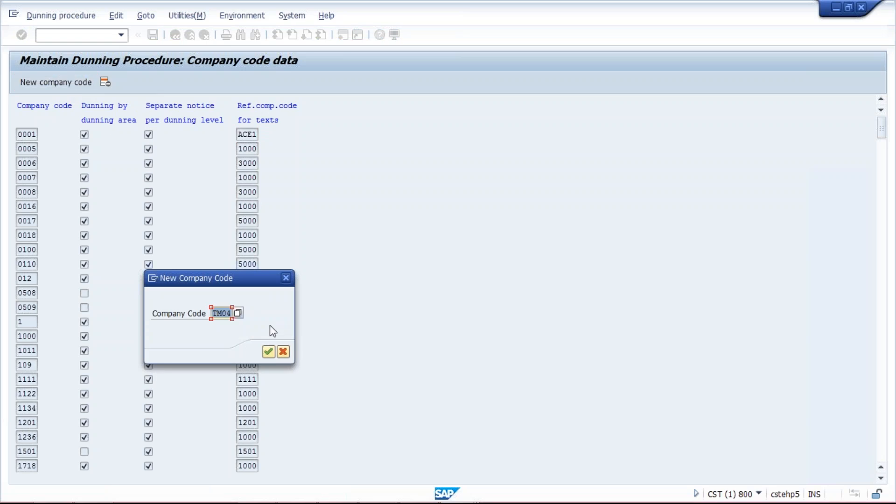
key("Return")
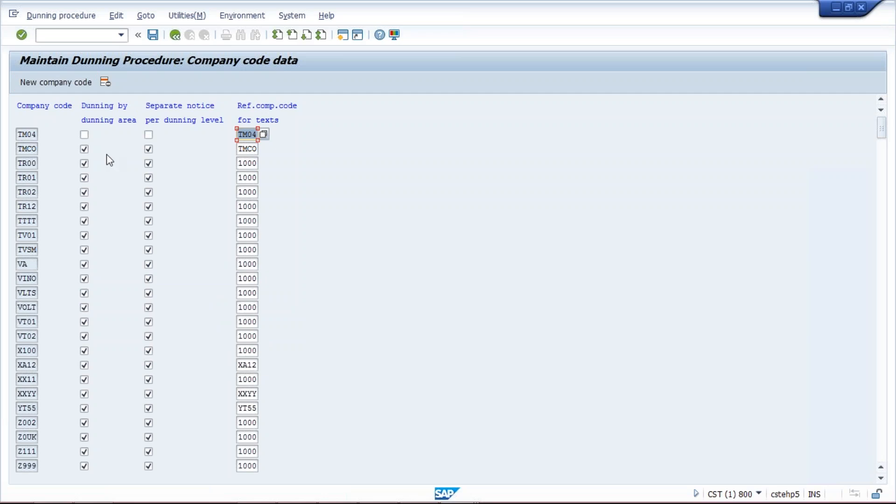
- Enable dunning by dunning area and separate notice per dunning level for TM04, then save and leave the company code data
left_click(84, 136)
left_click(149, 135)
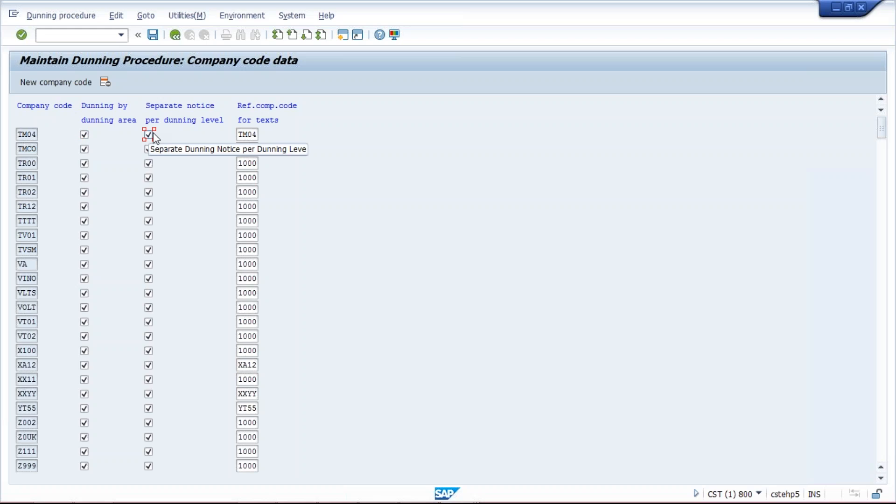
left_click(154, 35)
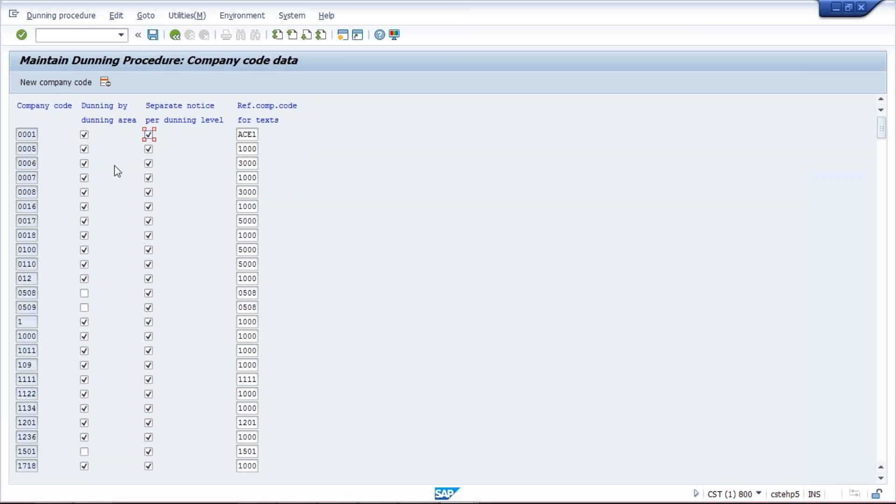
left_click(176, 35)
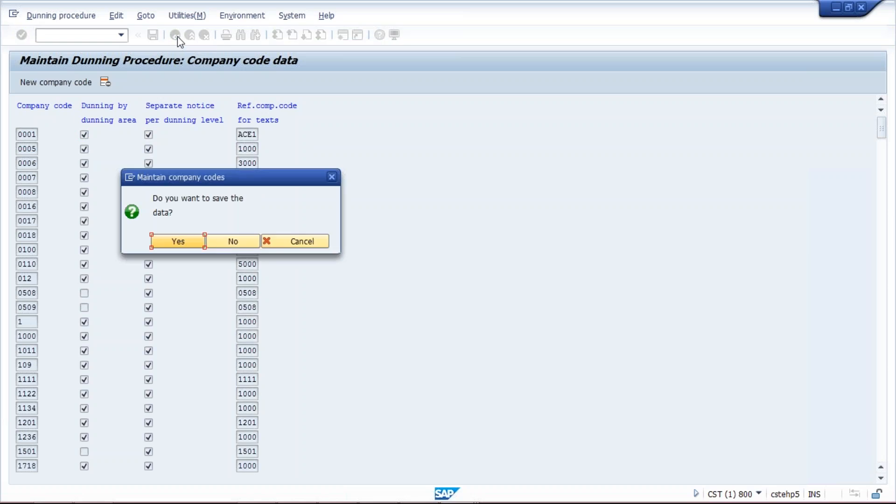
left_click(180, 243)
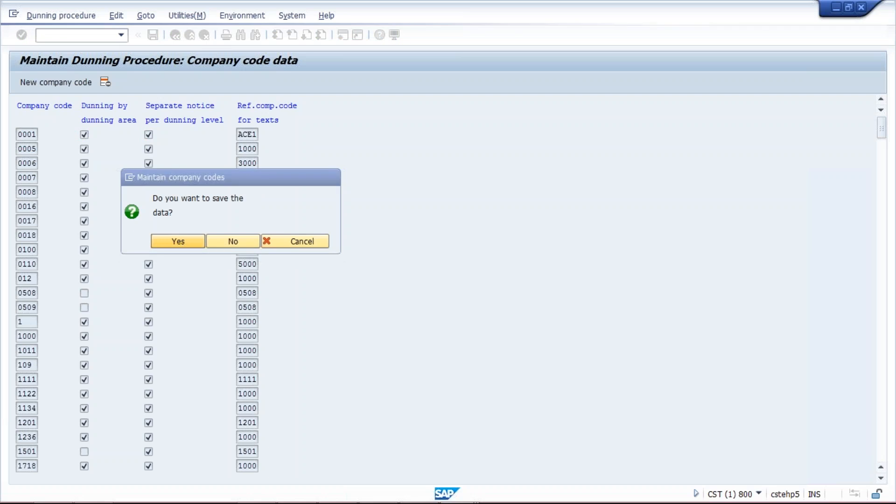
left_click(193, 207)
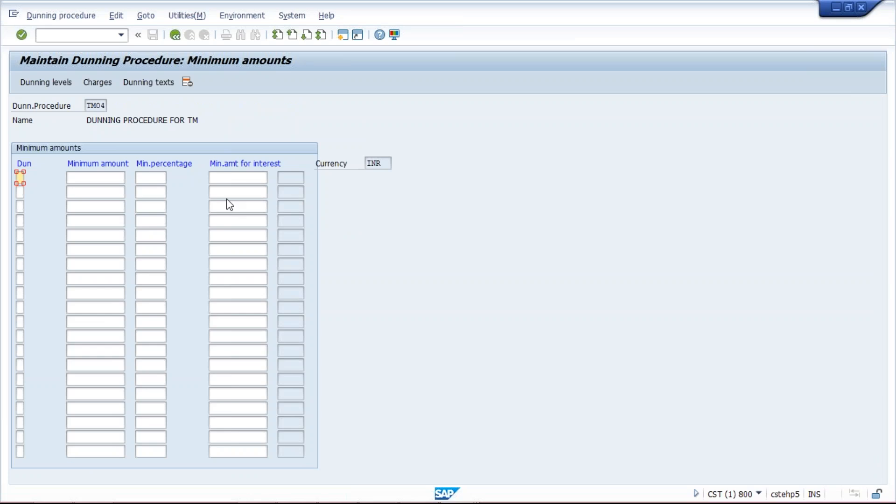
- Open the customer dunning texts of procedure TM04 for company code TM04 and enter dunning levels 1, 2, 3 and 4
left_click(101, 180)
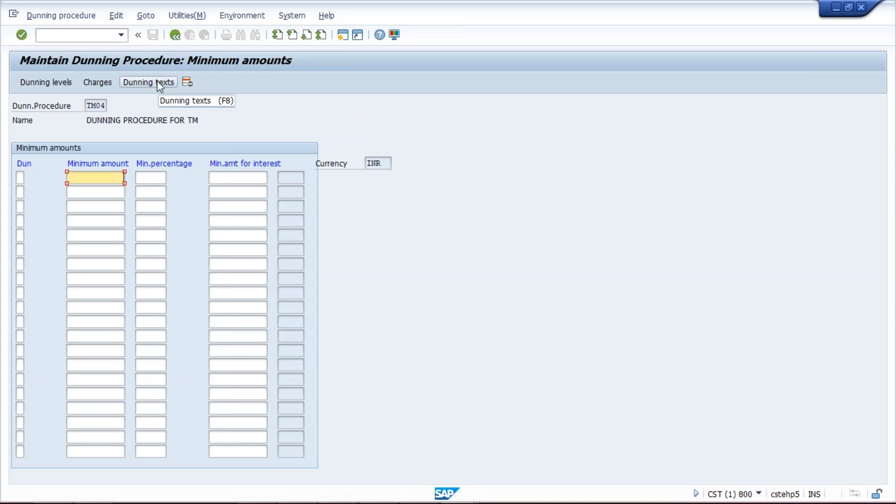
left_click(159, 84)
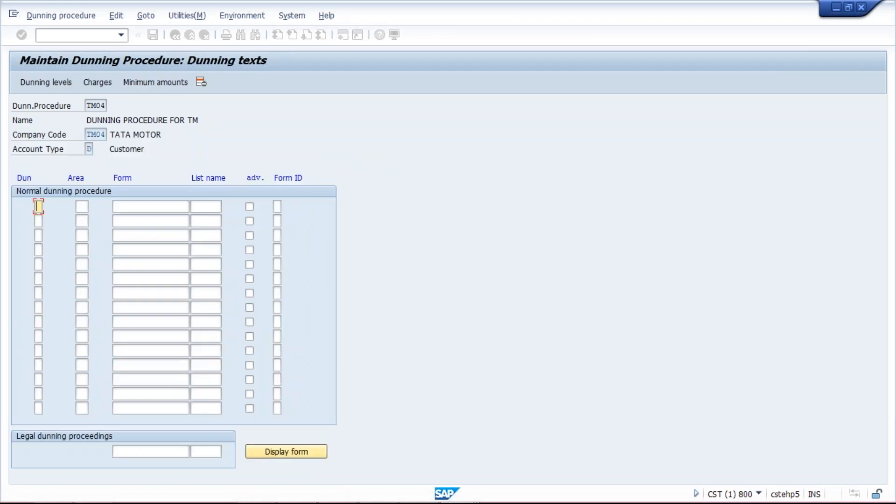
left_click(145, 206)
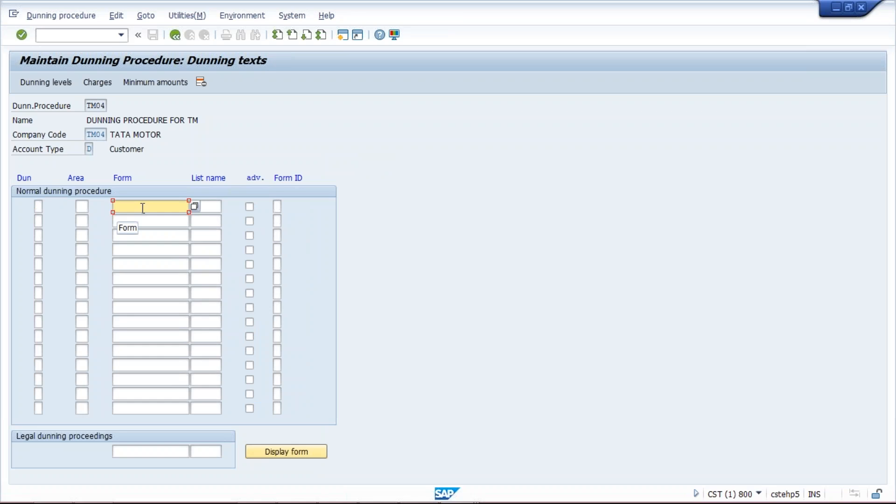
left_click(37, 208)
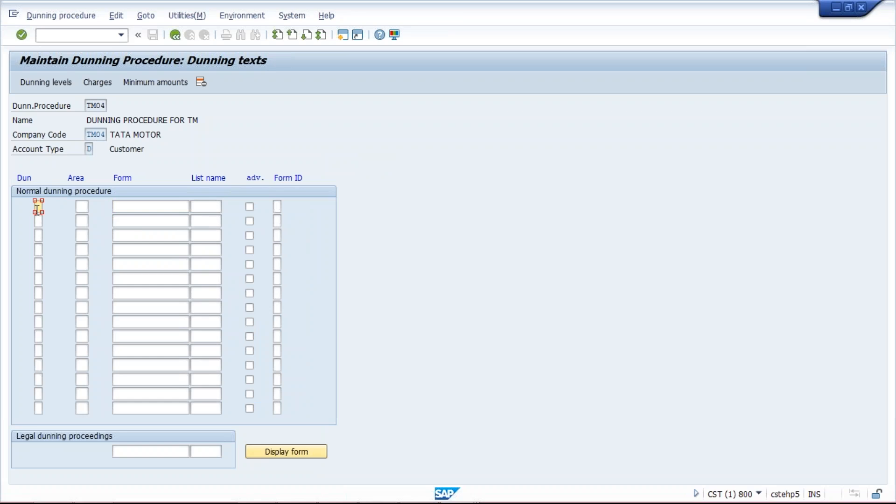
type("1")
key("Down")
type("2")
key("Down")
type("3")
key("Down")
type("4")
- Assign the form F150_DUNN_01 to dunning level 1
left_click(136, 205)
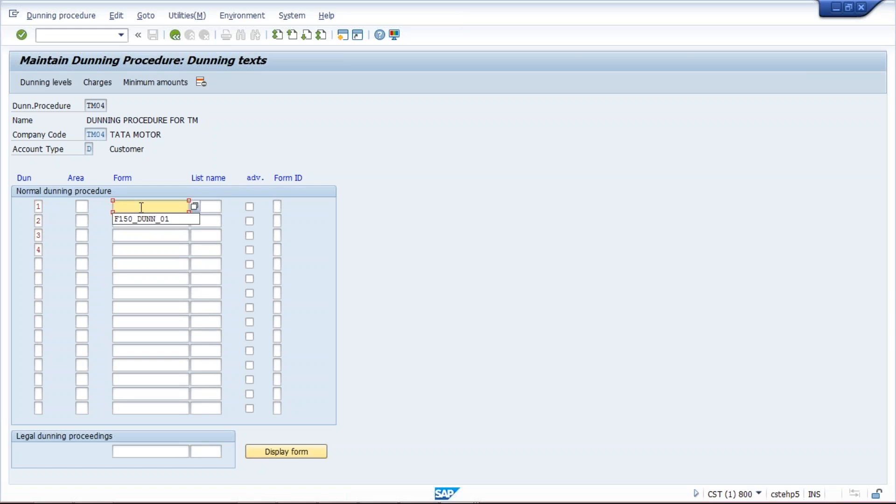
key("BackSpace")
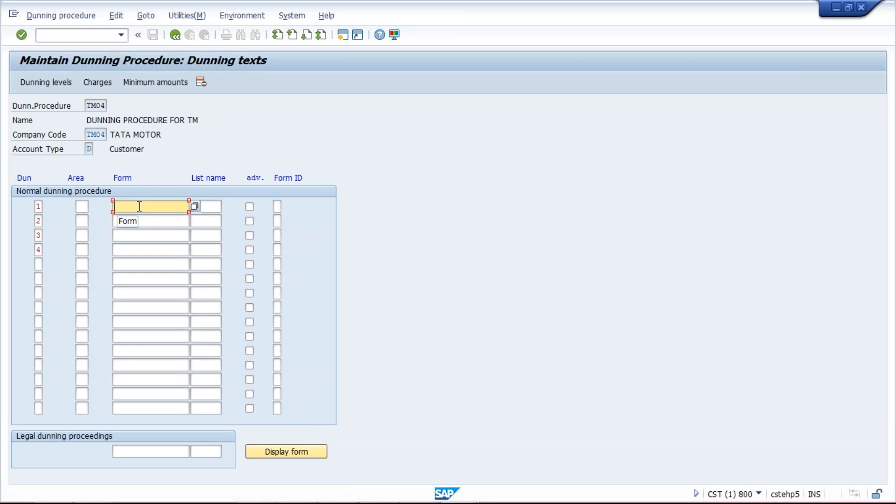
key("space")
key("Down")
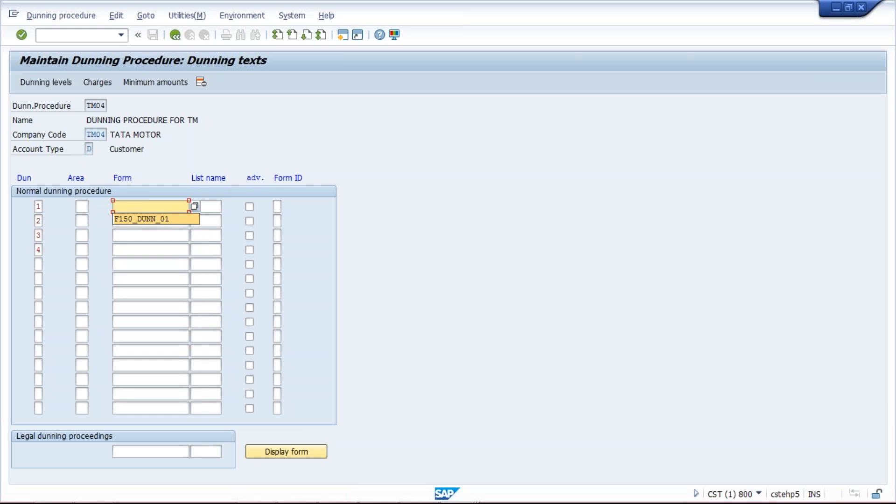
key("Return")
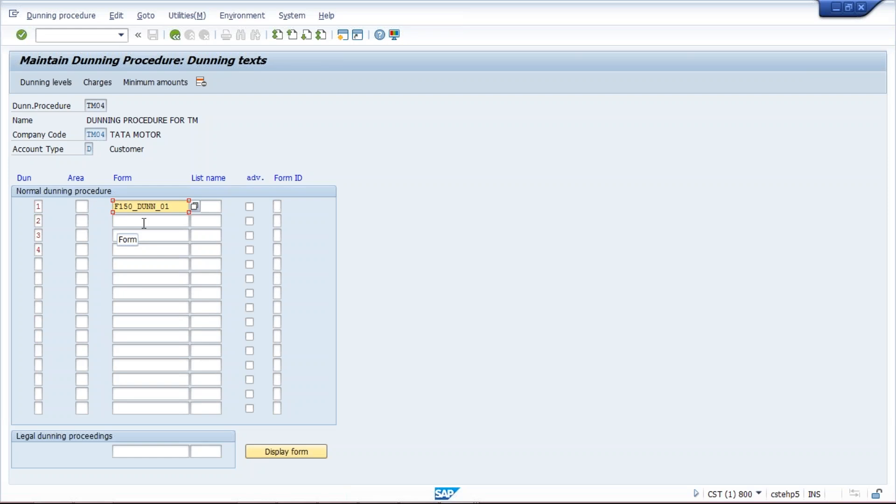
- Copy the form name F150_DUNN_01 from dunning level 1 to levels 2, 3 and 4
left_click_drag(170, 206, 107, 214)
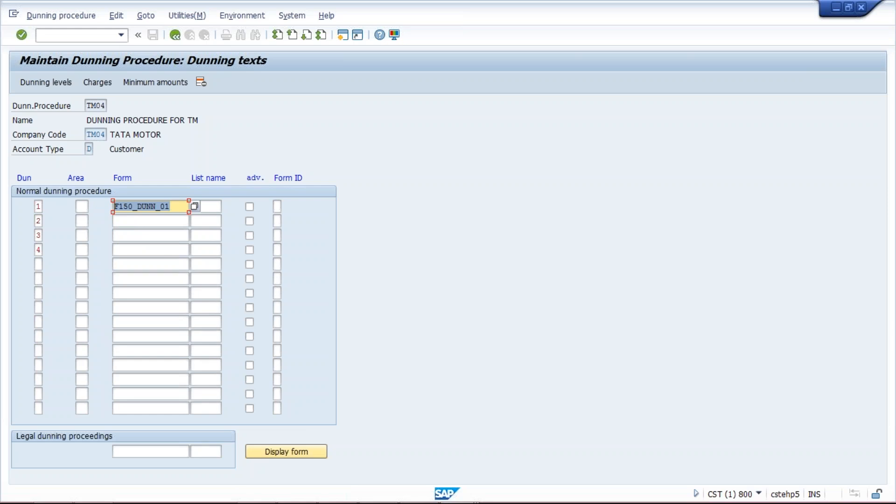
left_click(177, 204)
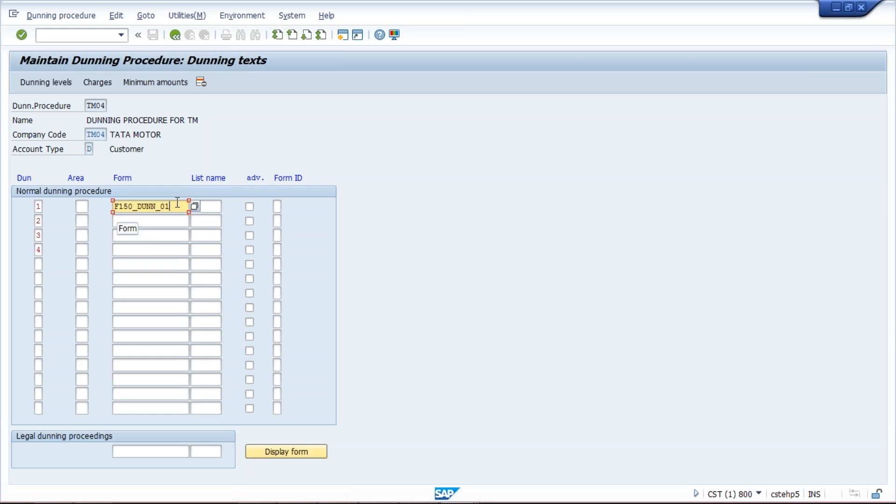
left_click_drag(176, 206, 113, 205)
key("ctrl+c")
left_click(131, 220)
key("ctrl+v")
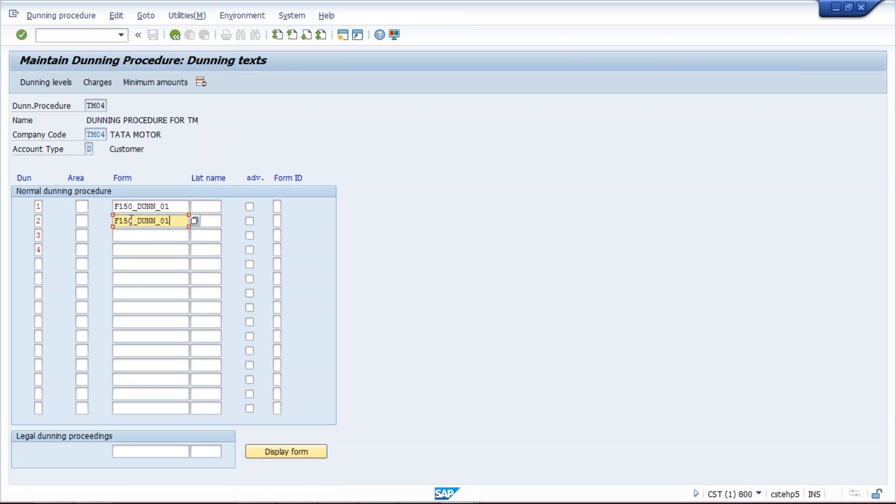
left_click(133, 234)
key("ctrl+v")
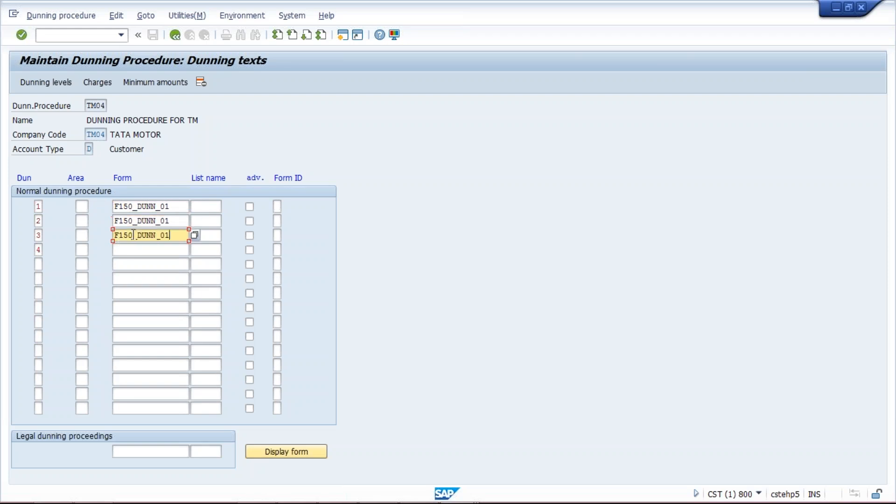
left_click(131, 250)
key("ctrl+v")
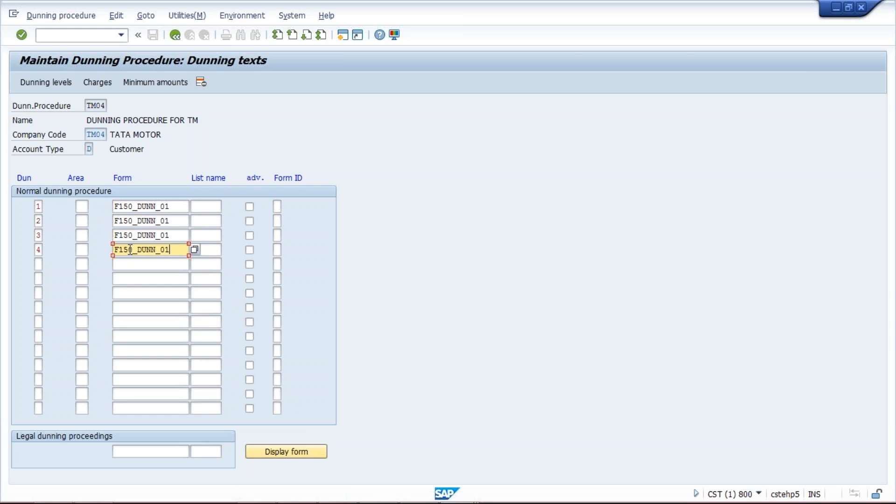
- Review the forms assigned to each of the four dunning levels
left_click(182, 205)
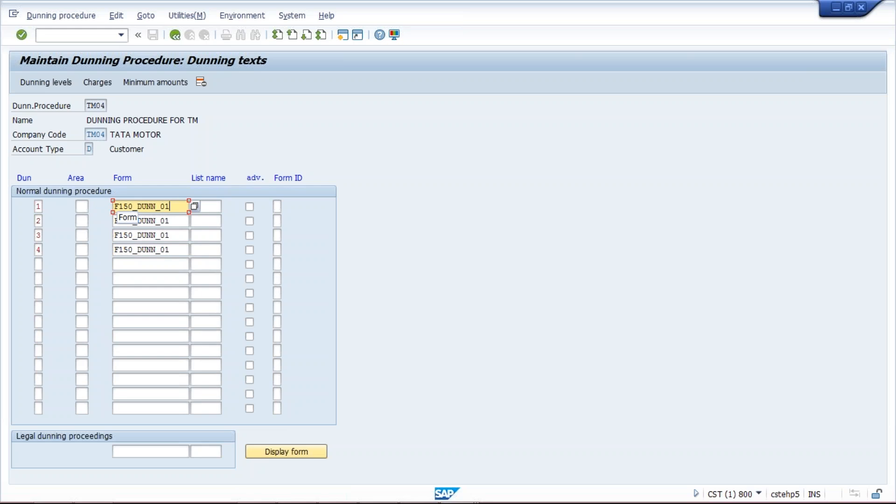
left_click(178, 220)
left_click(177, 236)
left_click(178, 251)
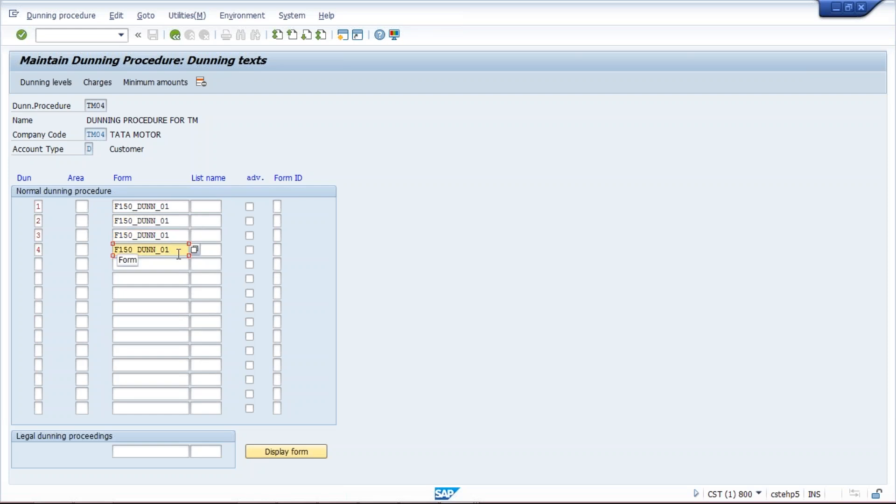
left_click(117, 208)
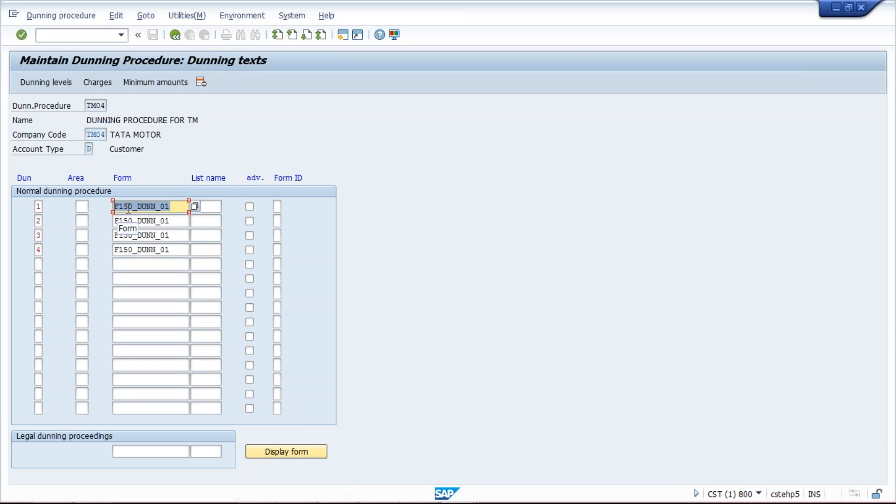
left_click(177, 220)
left_click(176, 235)
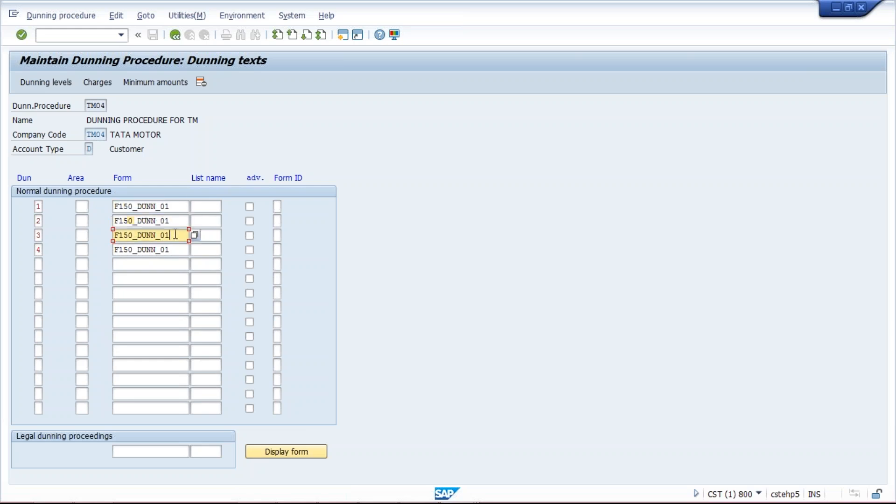
left_click(174, 250)
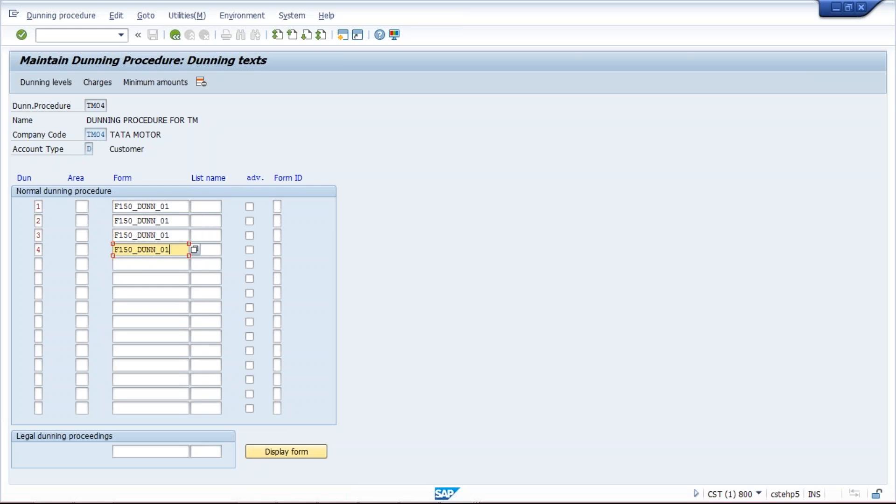
- Return to the overview of dunning procedure TM04 and save it in the TATA MOTOR customizing request
left_click(177, 37)
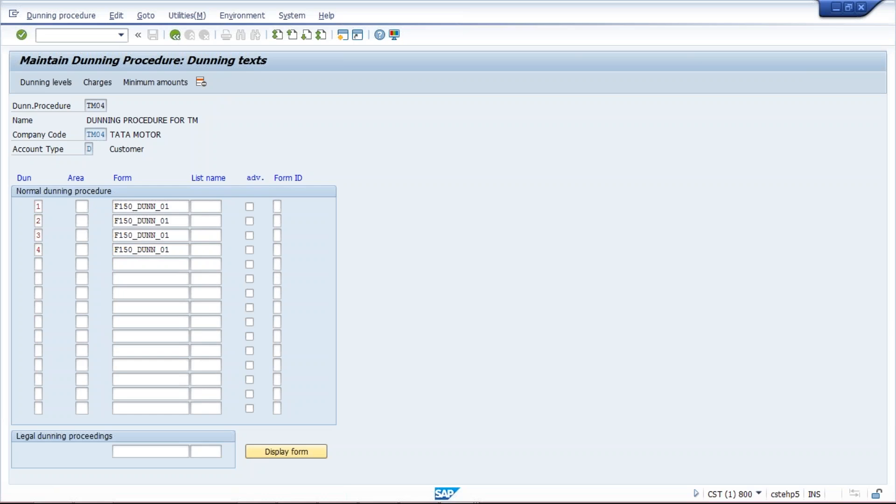
left_click(153, 36)
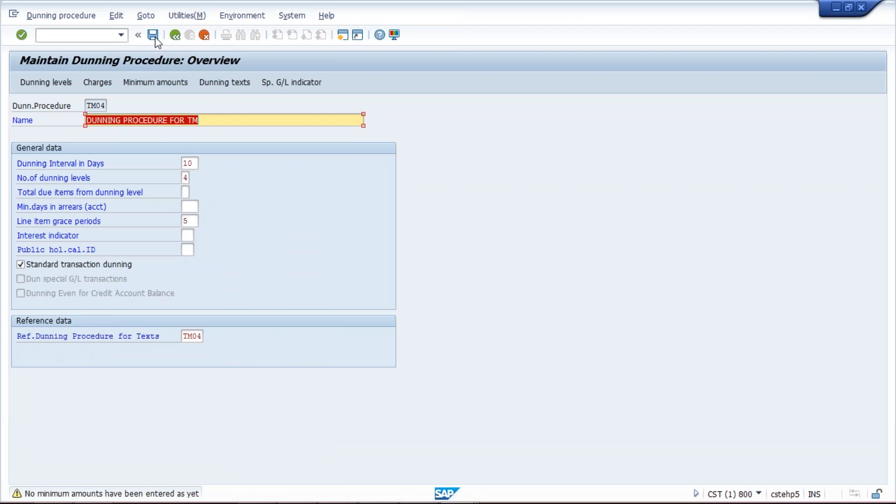
left_click(156, 41)
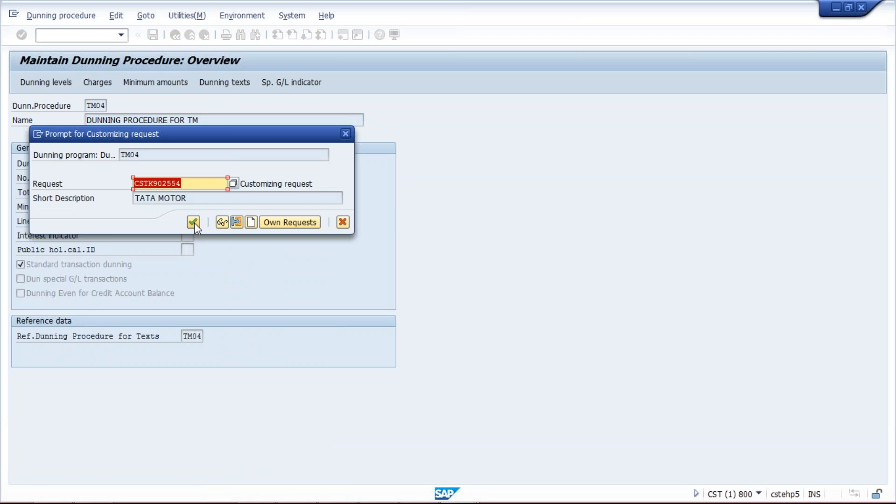
left_click(193, 222)
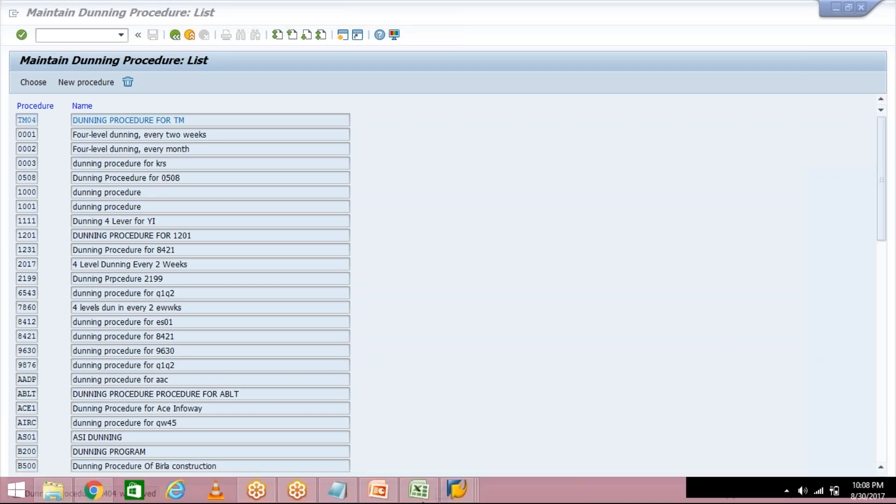
- Switch to the Class workbook in Excel and select empty cell I9 below the dunning example
left_click(415, 494)
left_click(432, 287)
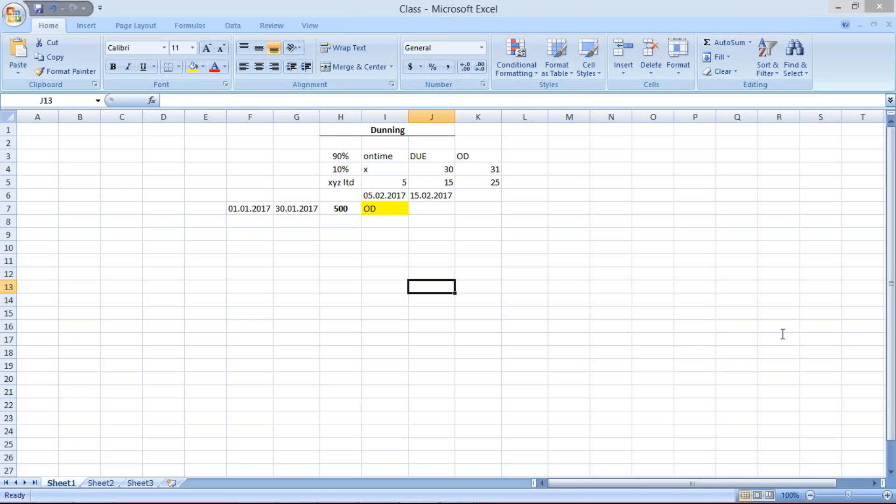
left_click_drag(377, 196, 442, 196)
left_click(381, 240)
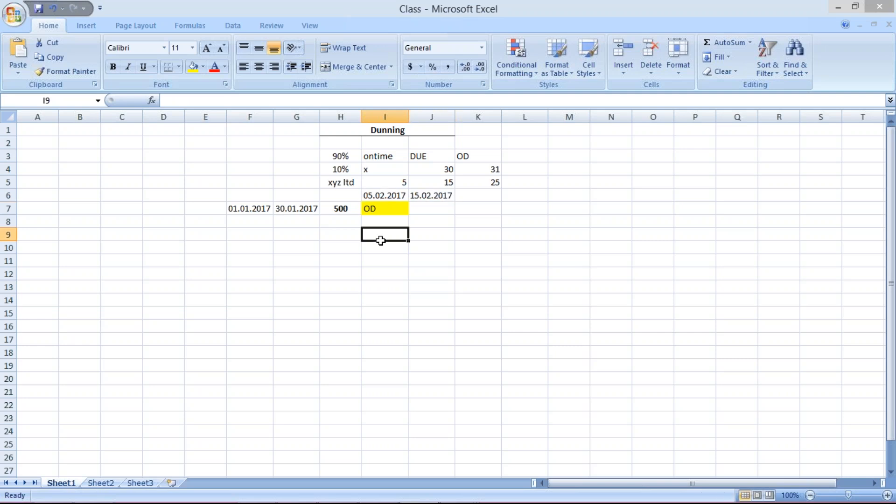
type("5")
key("BackSpace")
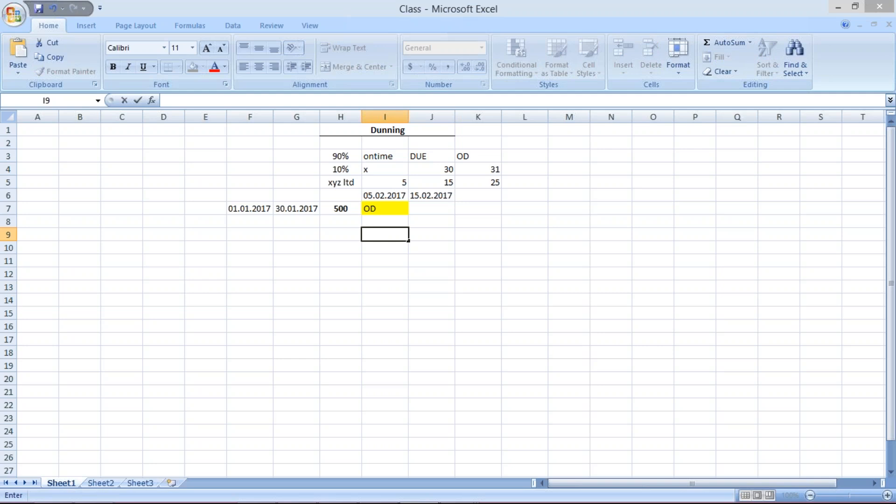
left_click(393, 260)
left_click(384, 239)
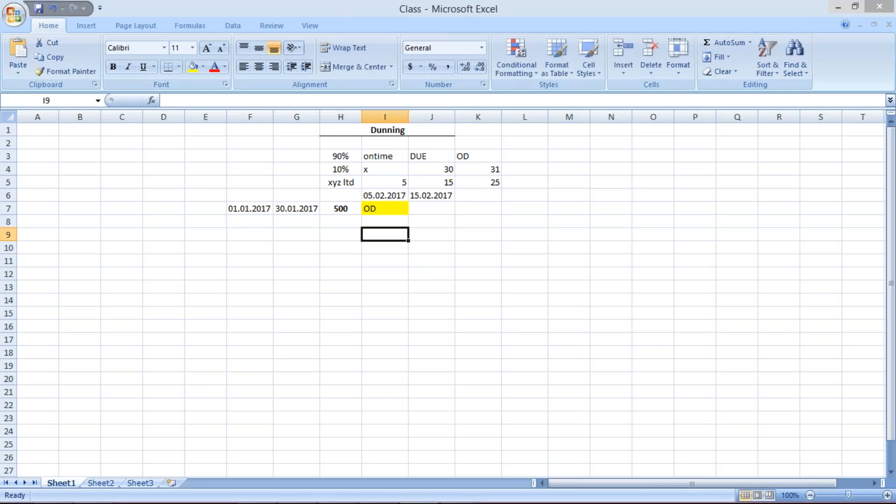
- Enter the value 5 in cell I9 below the dunning example
type("9")
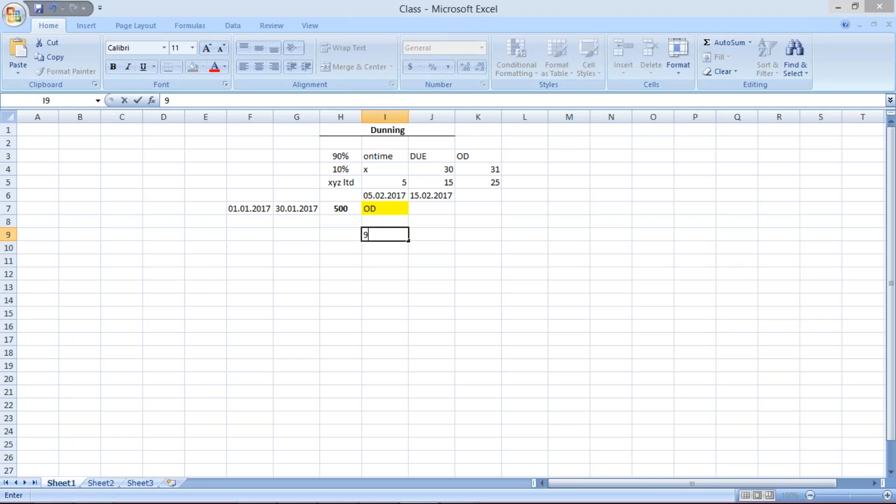
key("BackSpace")
type("5")
key("Return")
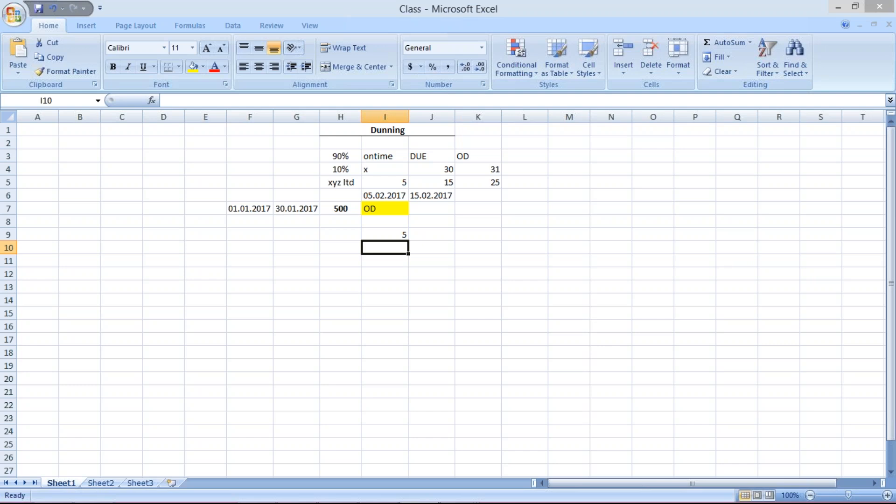
- Replace the value in cell I9 with 1 and reselect that cell
left_click(378, 235)
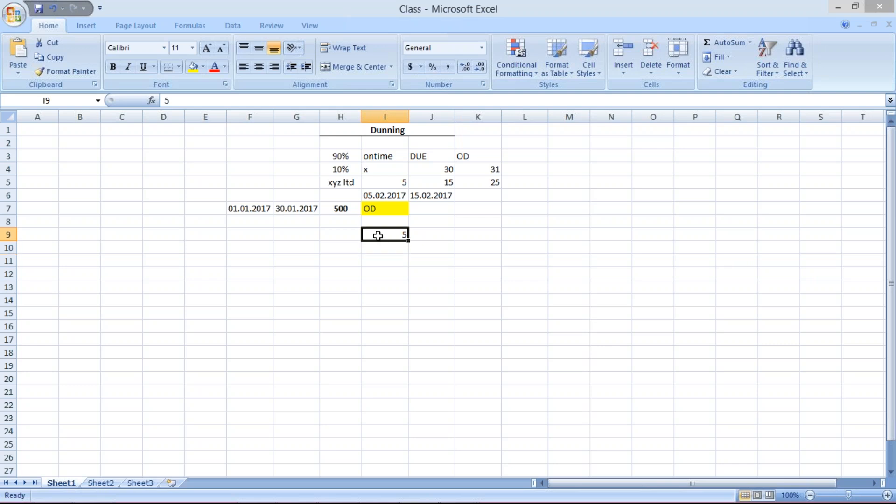
type("1")
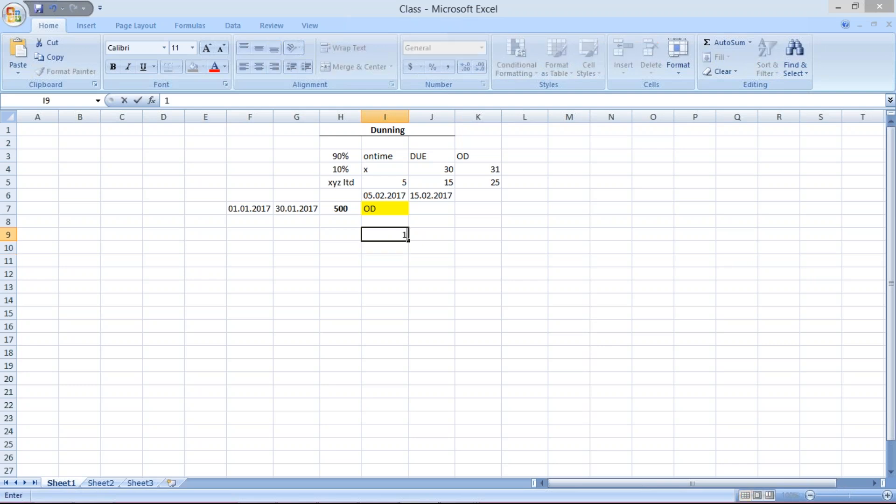
key("Return")
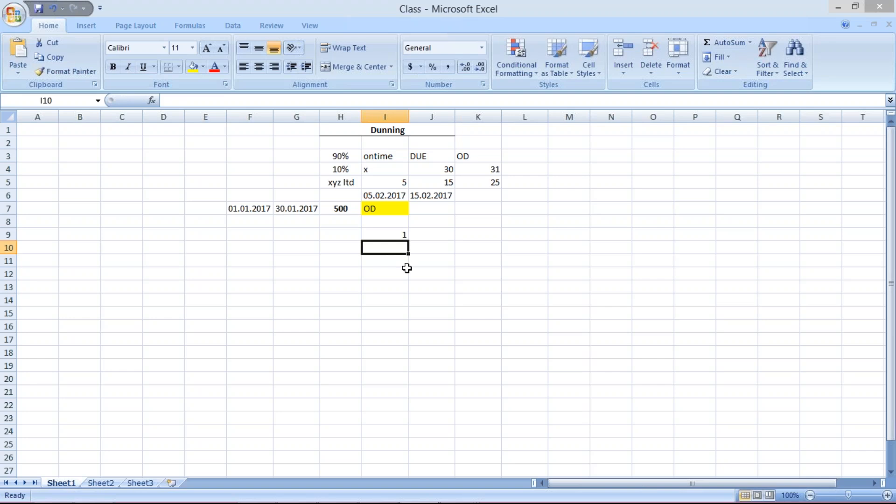
left_click(399, 237)
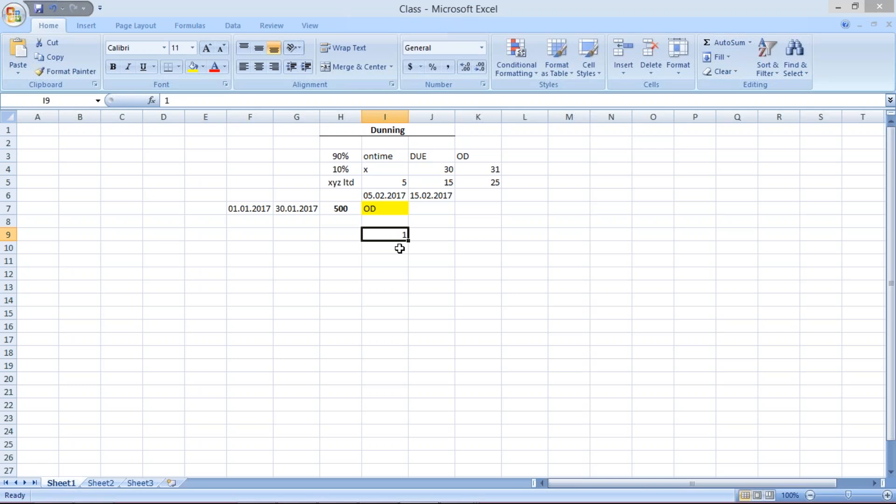
left_click(435, 239)
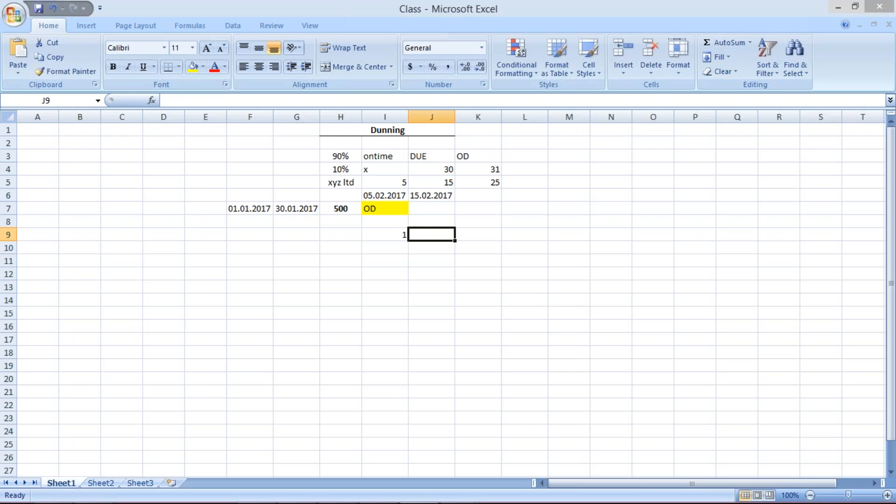
left_click(378, 235)
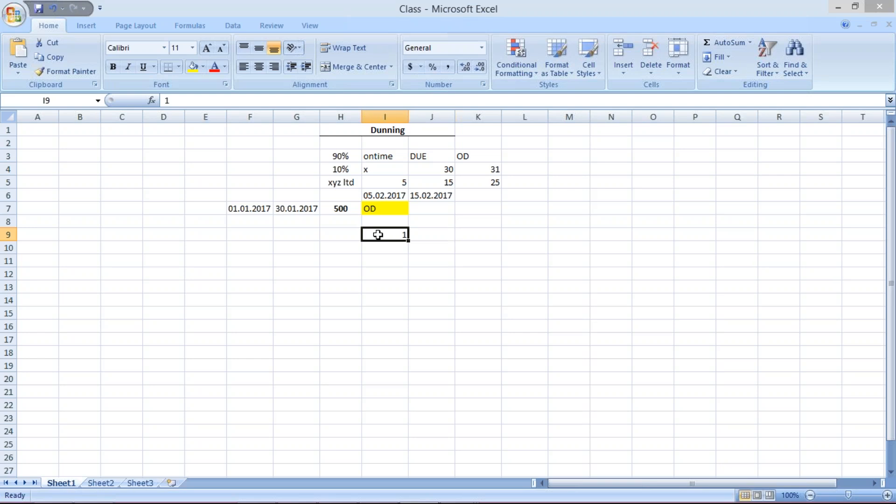